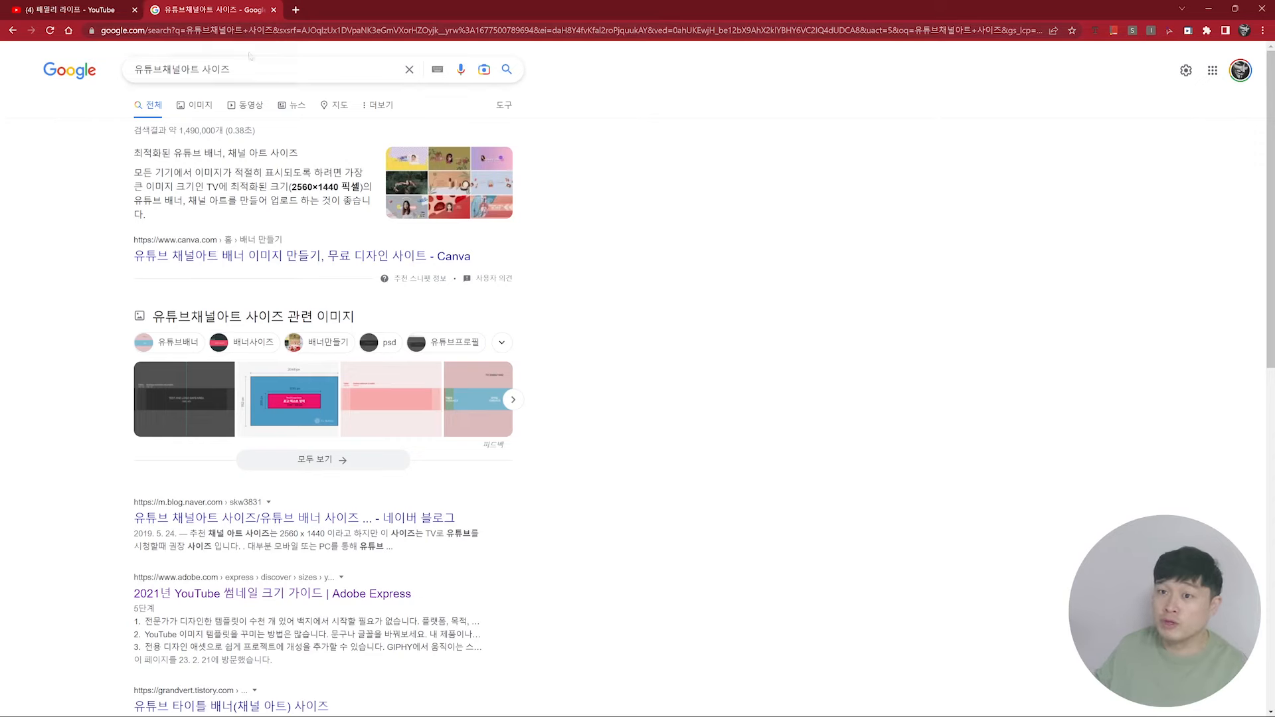
Step: Open the blog post behind the dark channel art template image and download the channel art template from its Google storage link
click(182, 400)
click(700, 325)
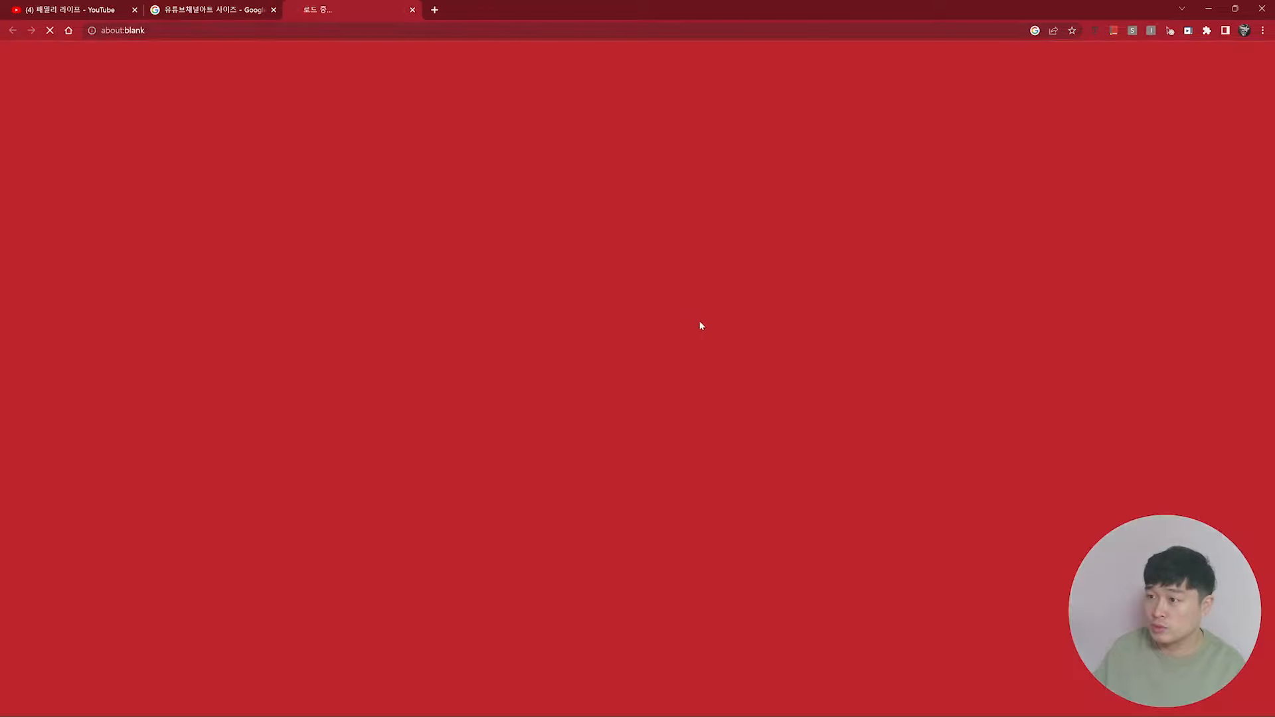
scroll(612, 392, down, 12)
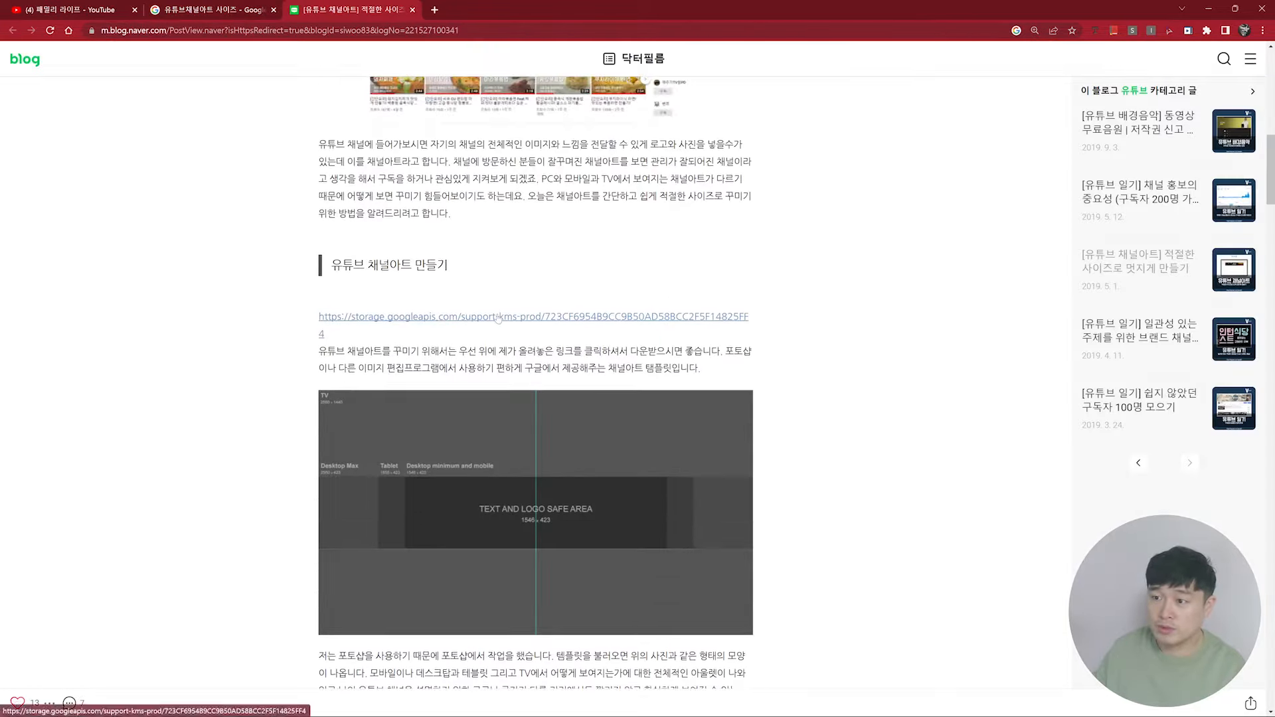
click(495, 316)
scroll(598, 425, down, 2)
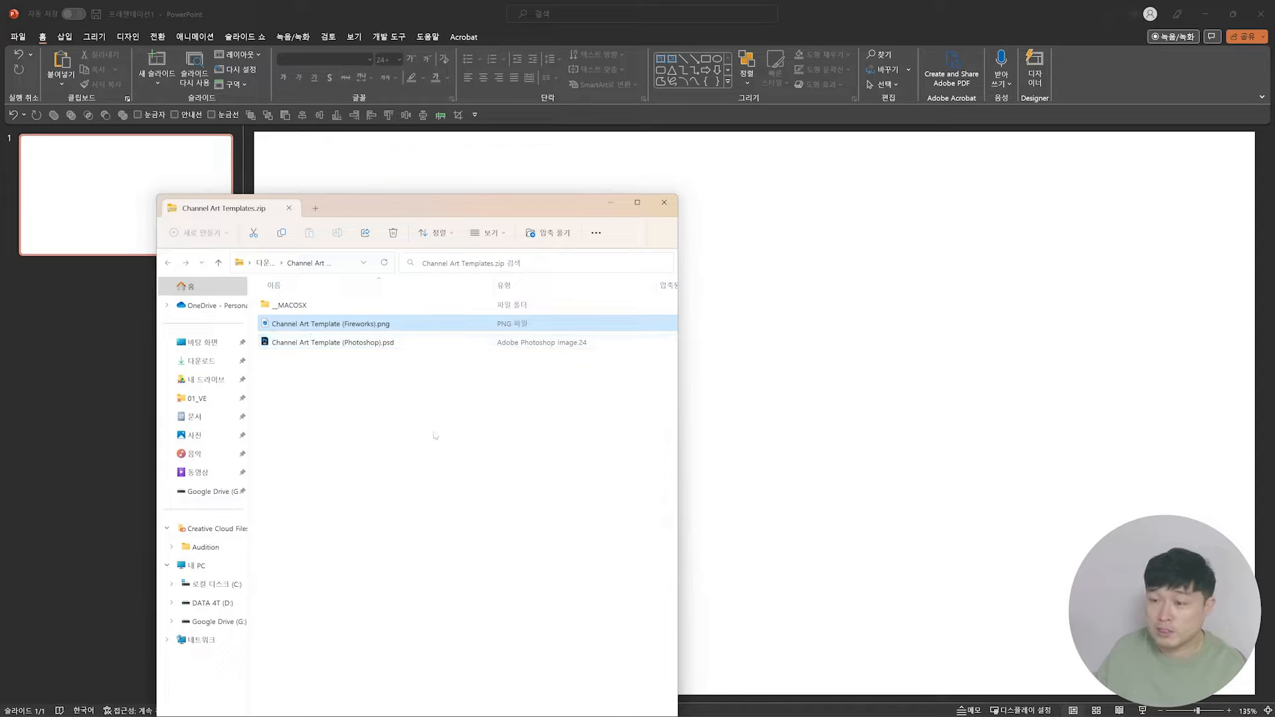
drag(332, 323, 956, 382)
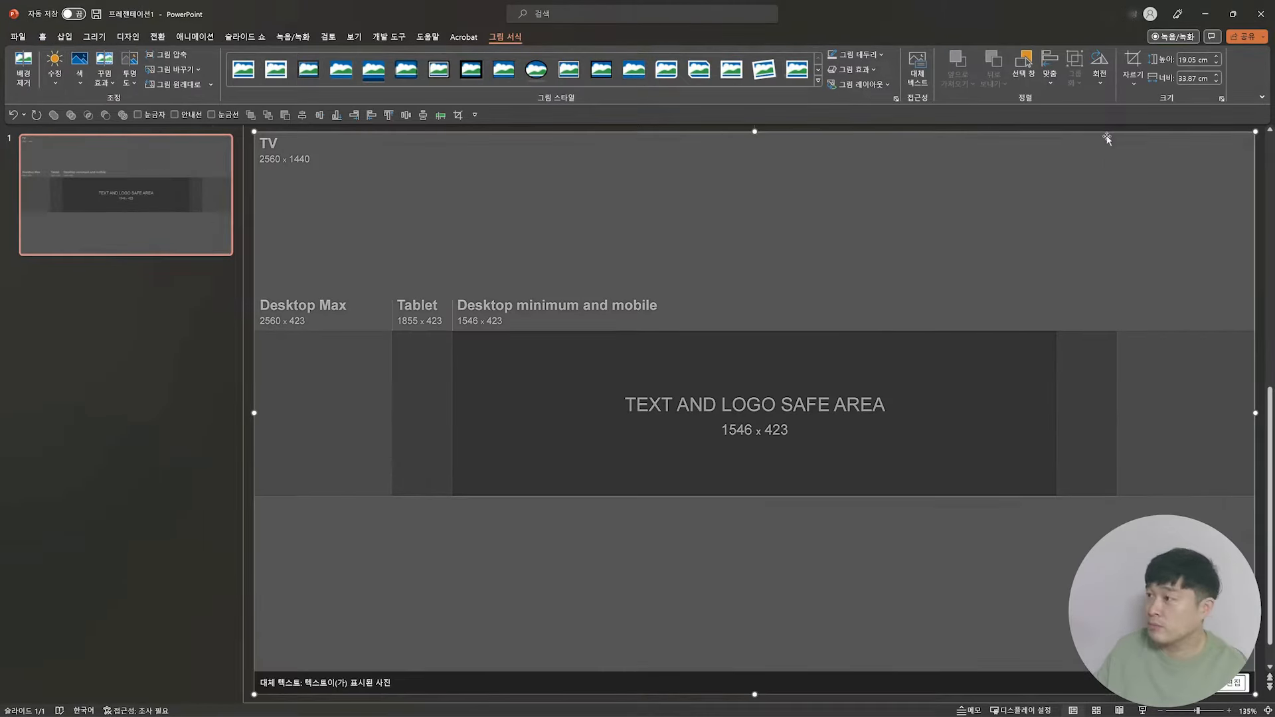
Step: Draw a rectangle about 33.87 × 5.66 cm over the template's 2560 x 423 Desktop Max band and remove its outline
scroll(276, 175, down, 1)
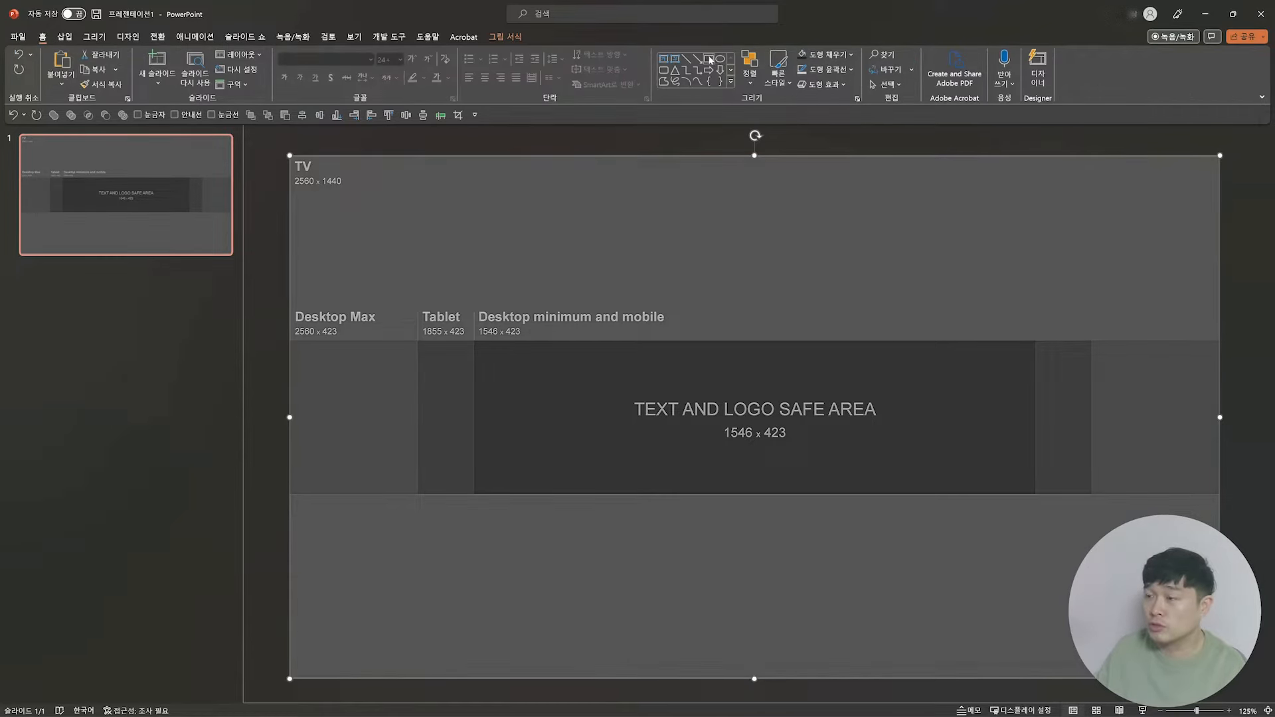
click(709, 59)
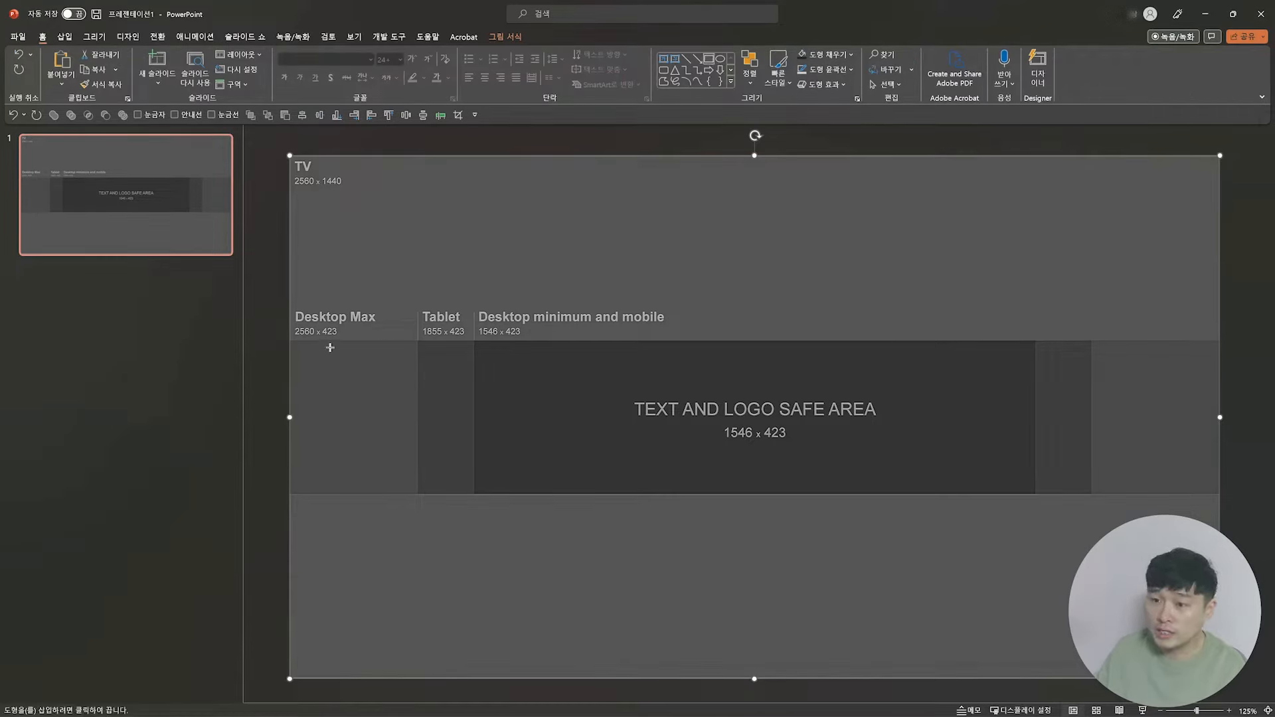
drag(290, 340, 1220, 492)
click(441, 69)
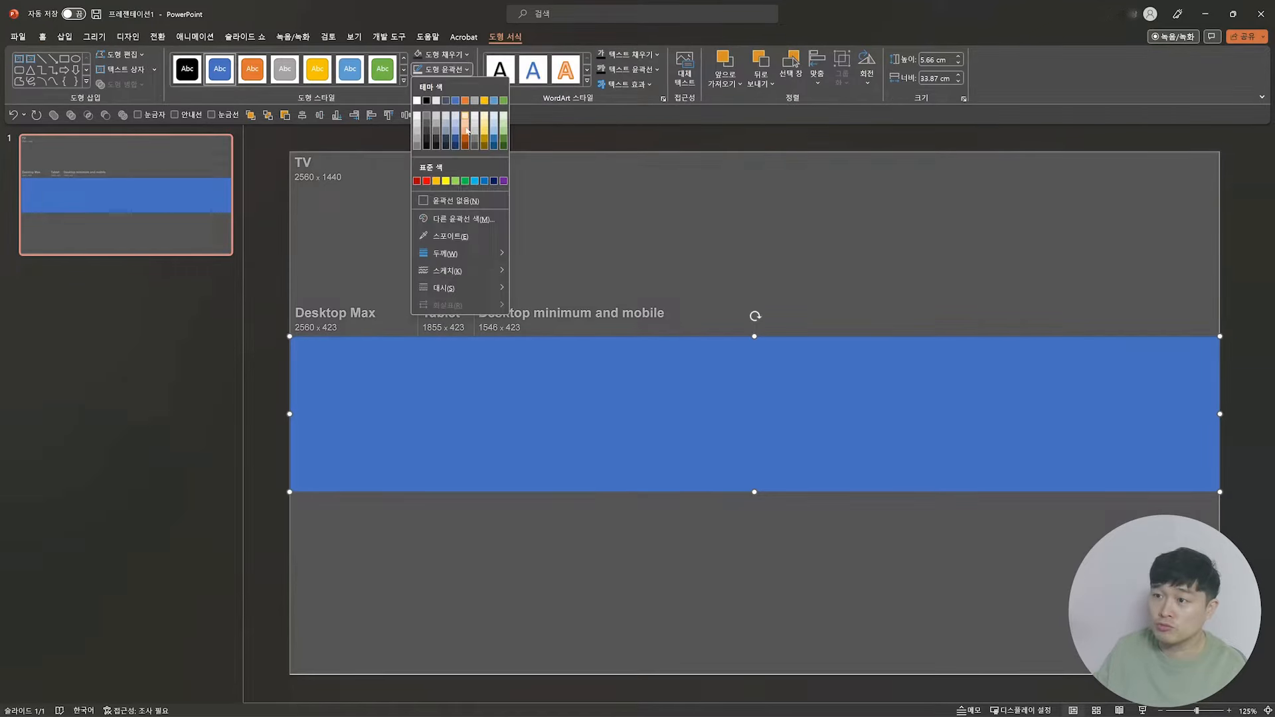
click(449, 200)
Step: Fill the band rectangle with the dark gradient variation that radiates from the centre
click(441, 54)
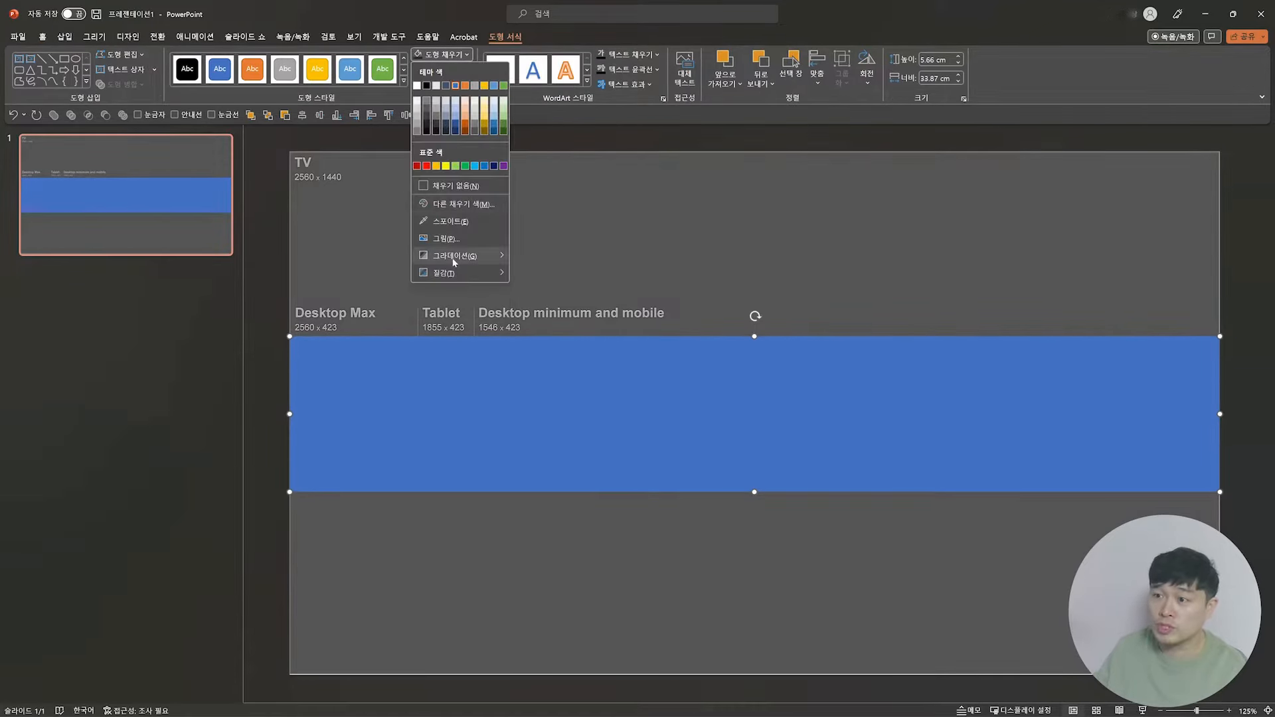
mouse_move(458, 256)
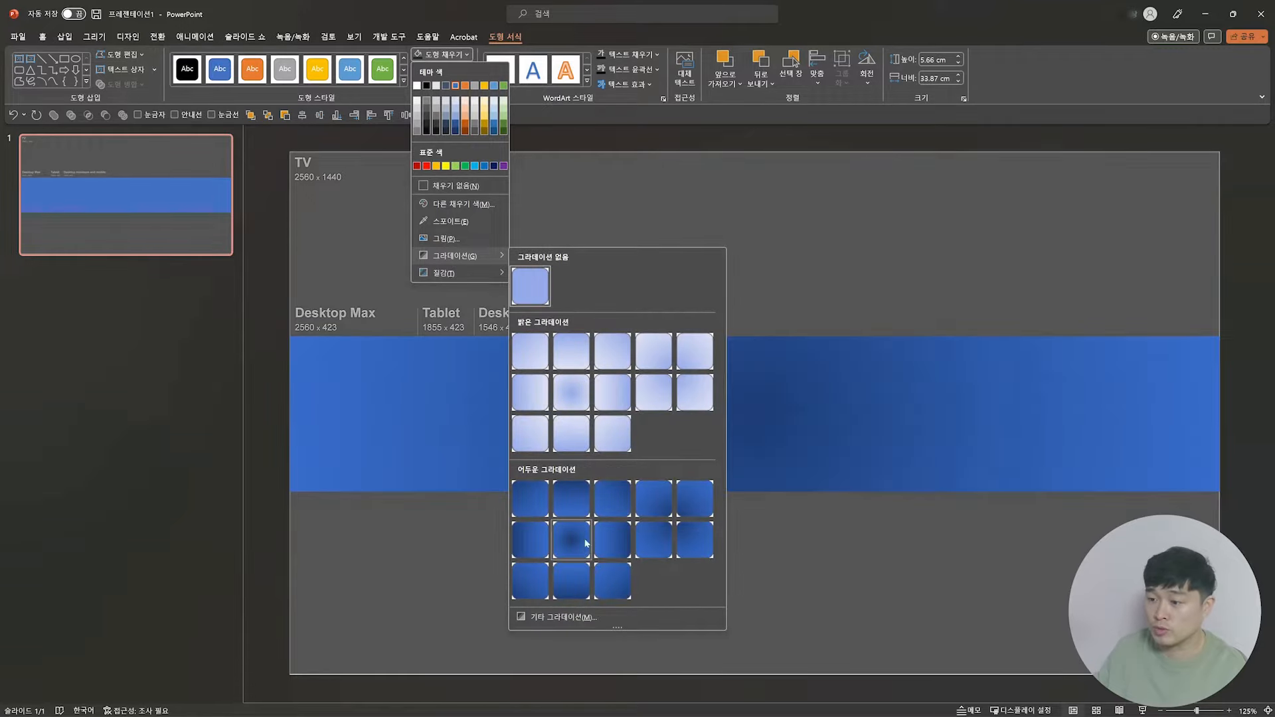
click(584, 546)
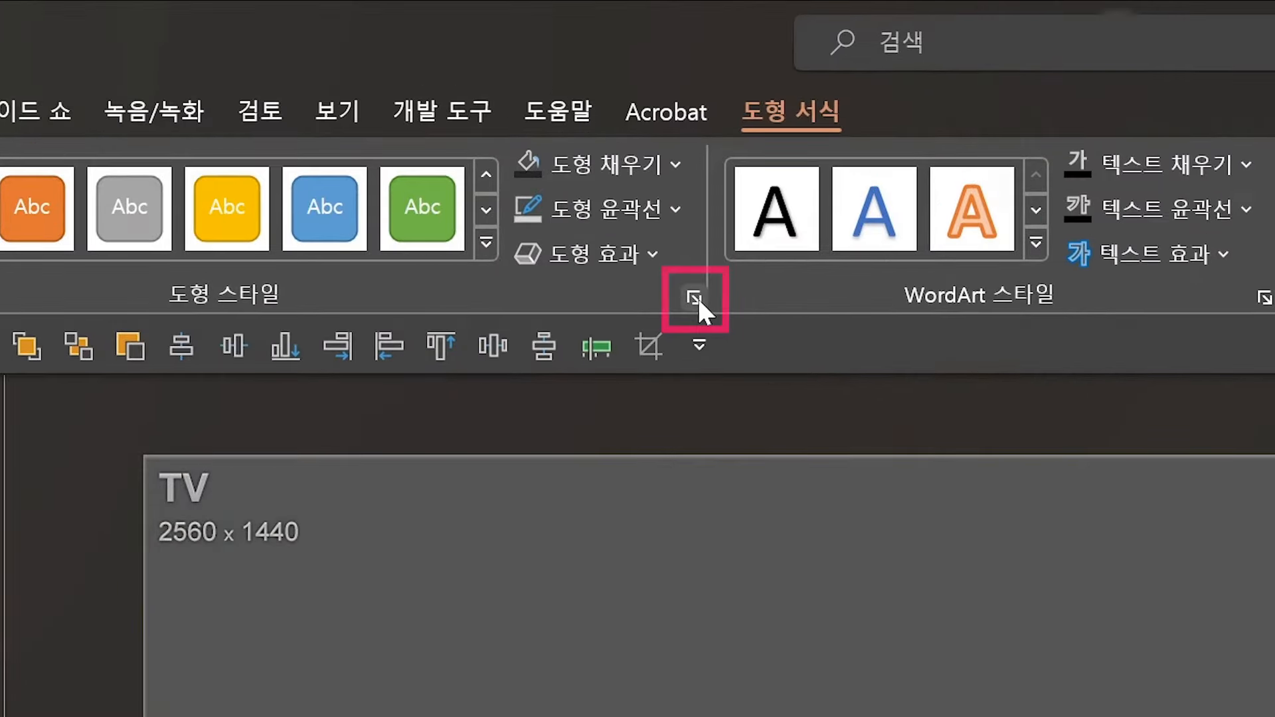
Step: Show the band rectangle's detailed gradient fill settings and remove the middle gradient stop
click(695, 297)
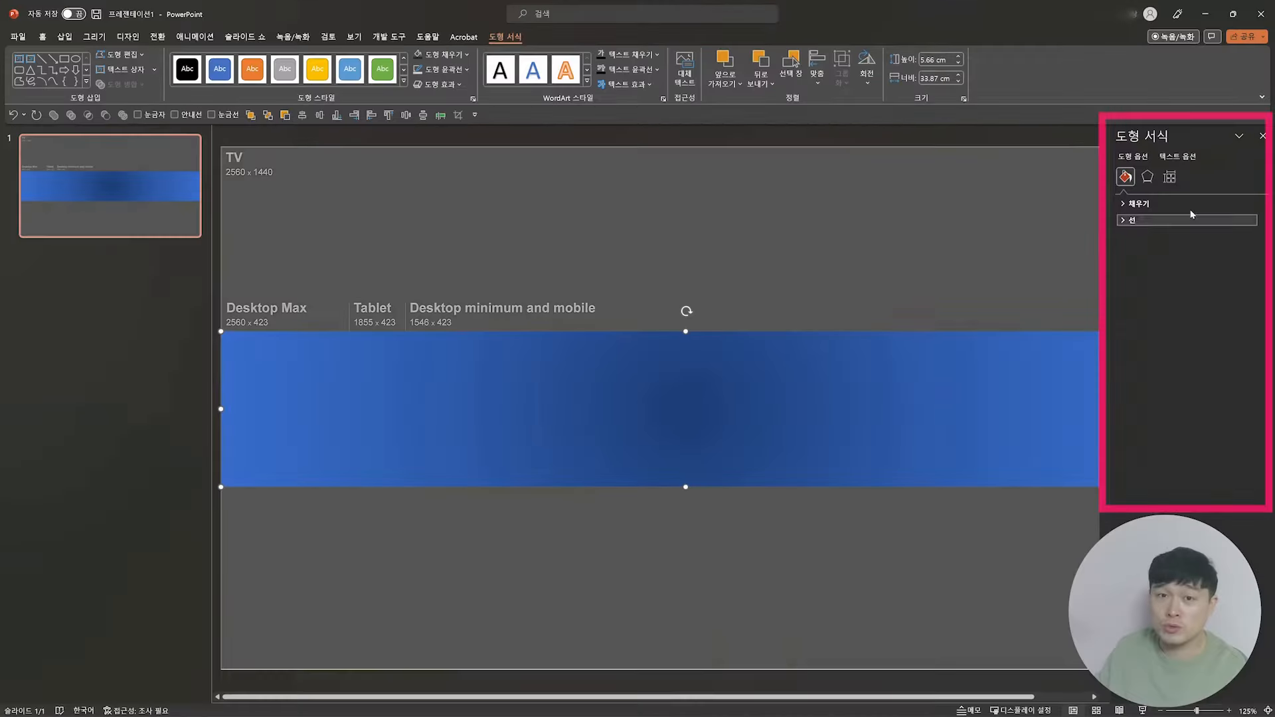
click(1137, 203)
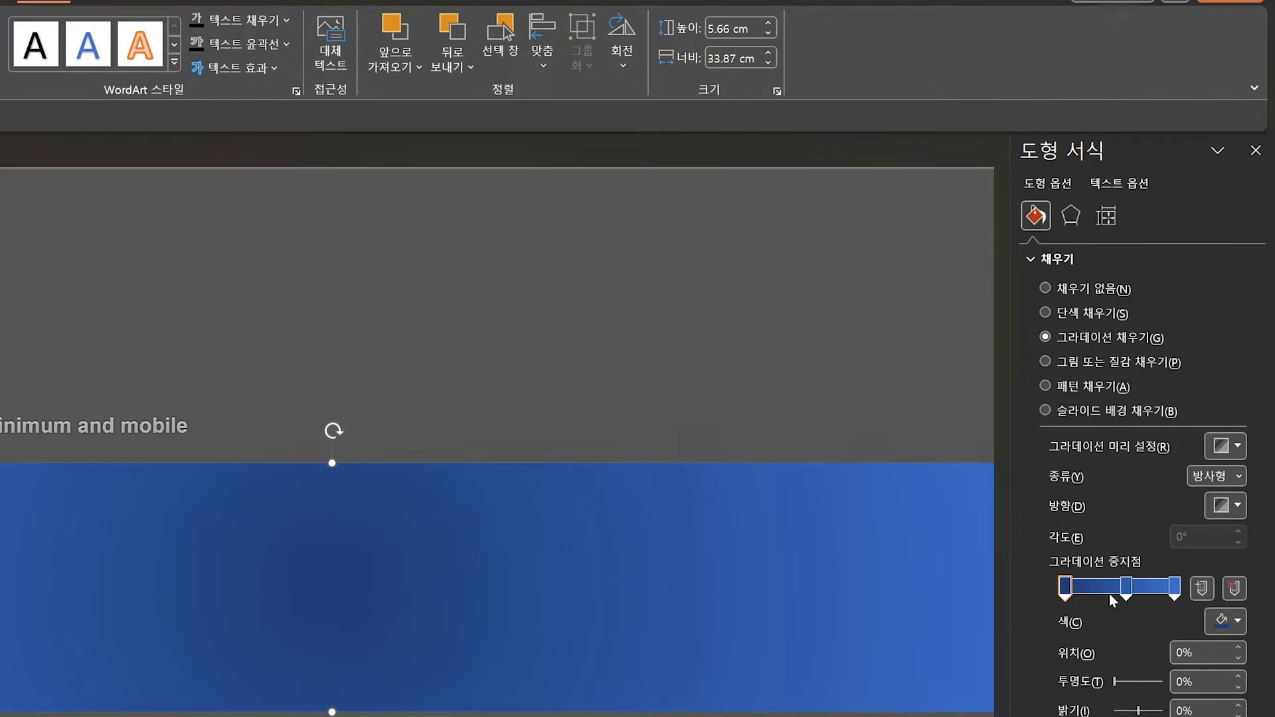
drag(1122, 589, 1132, 647)
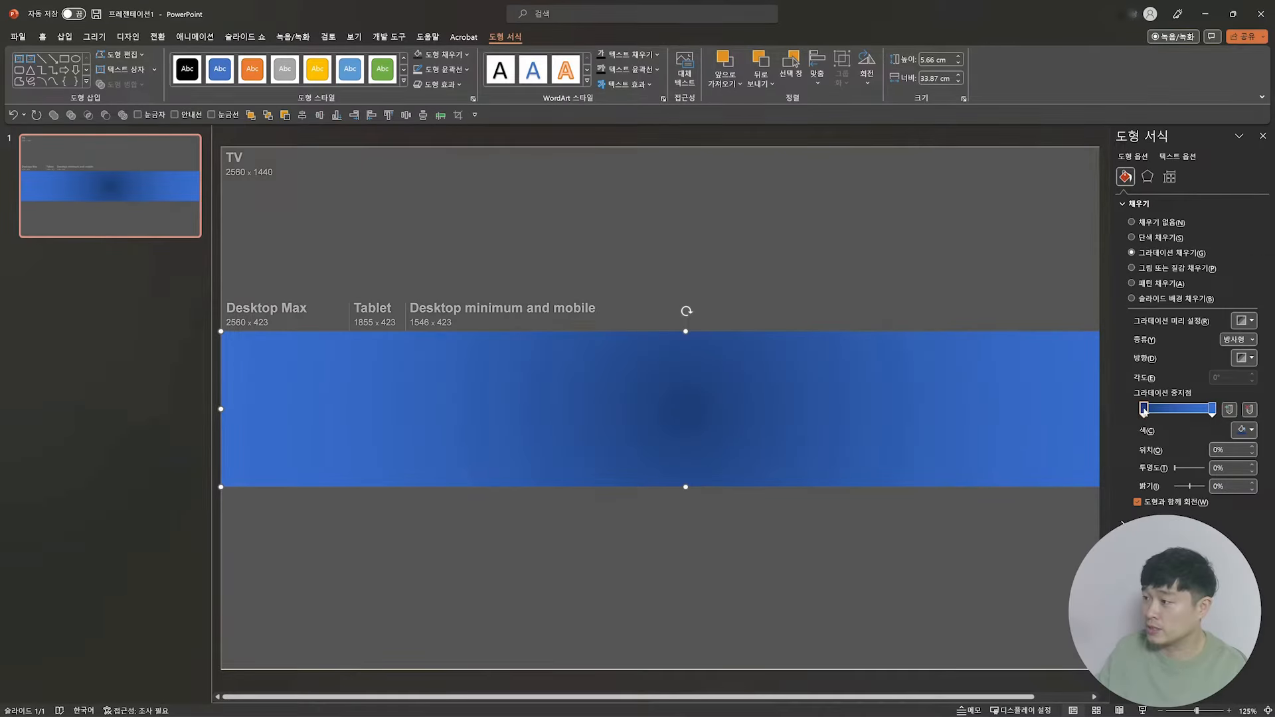
Step: Change the gradient's first stop at 0% to dark grey
drag(1065, 588, 1045, 589)
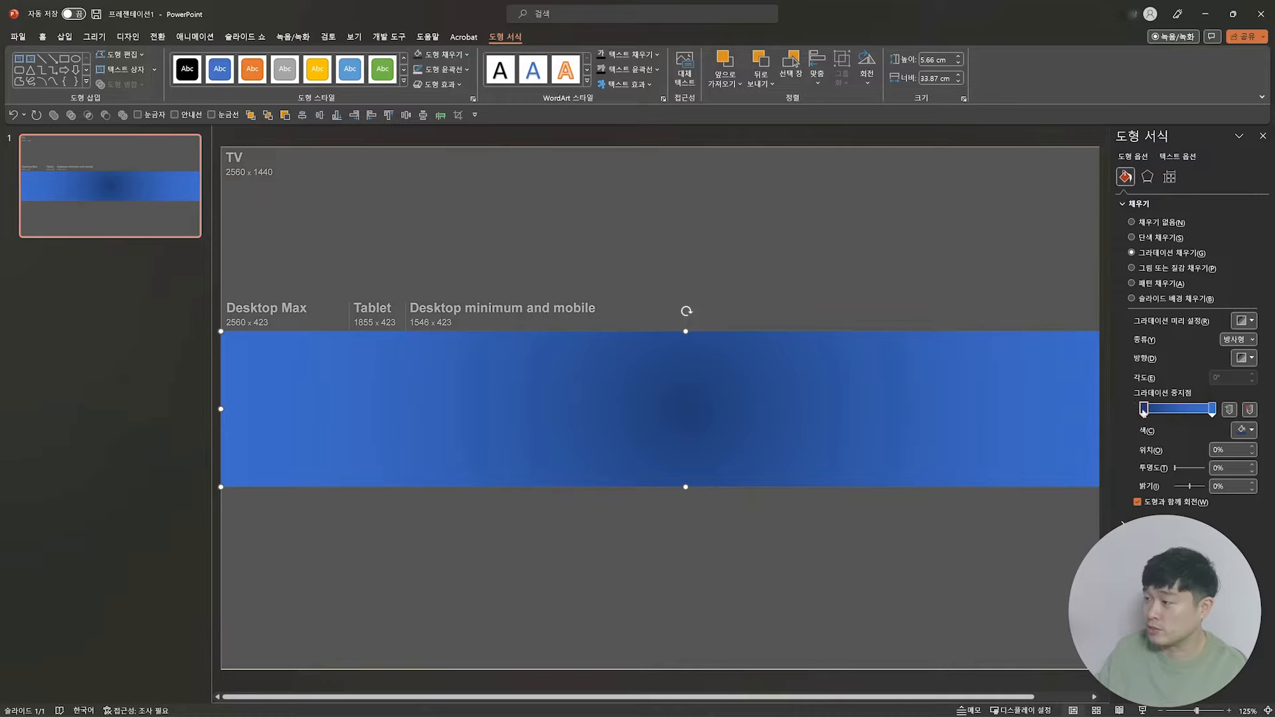
click(1243, 430)
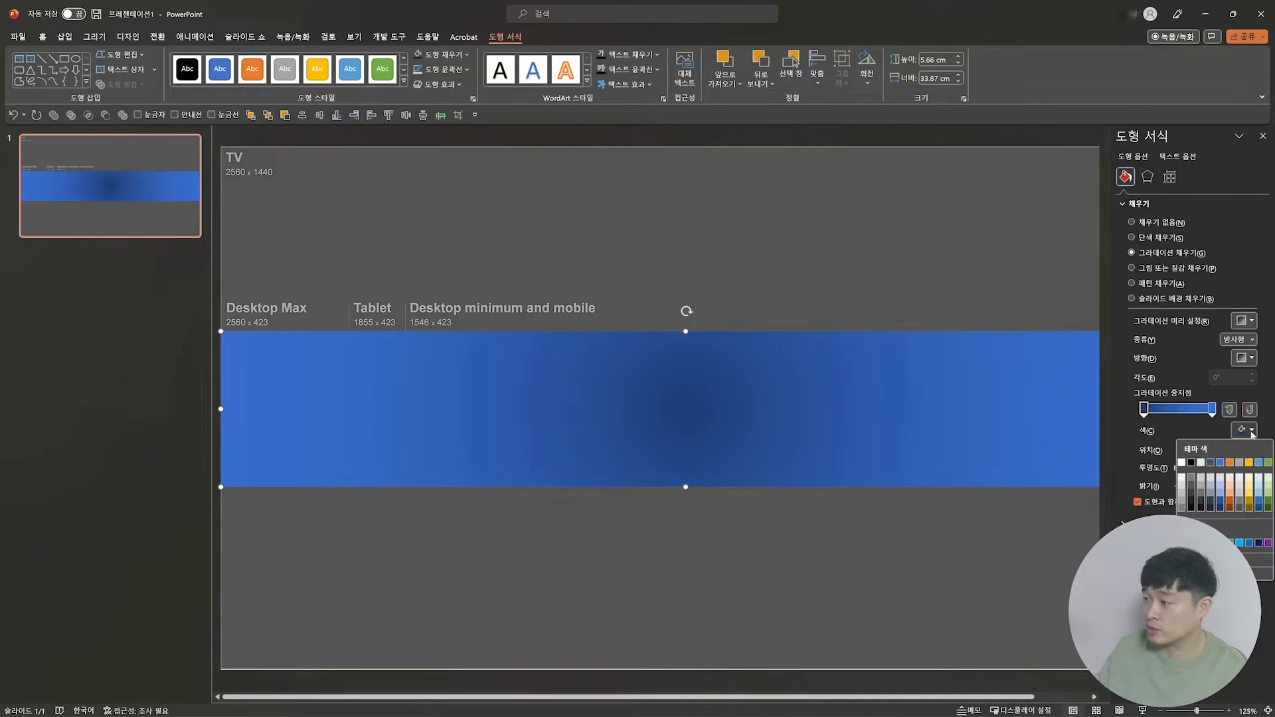
click(1212, 481)
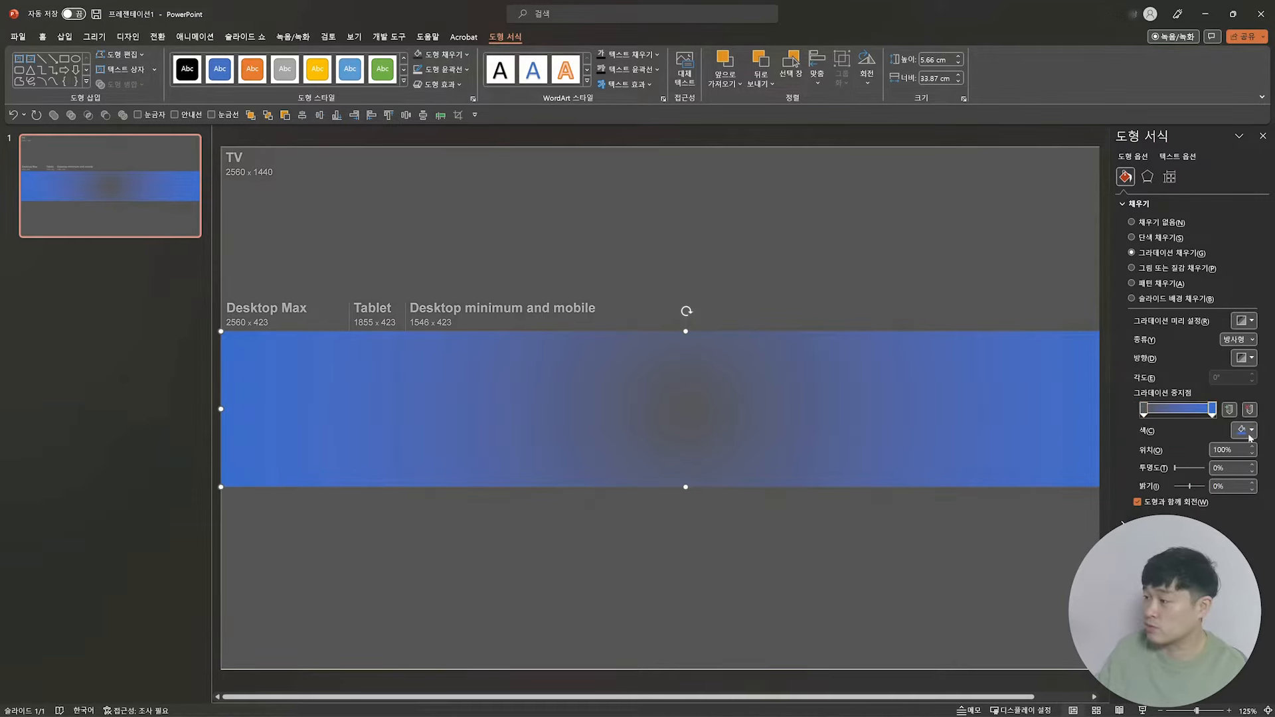
Step: Set the gradient's end stop to black and move that stop inward to widen the black edges
click(1252, 432)
click(1192, 466)
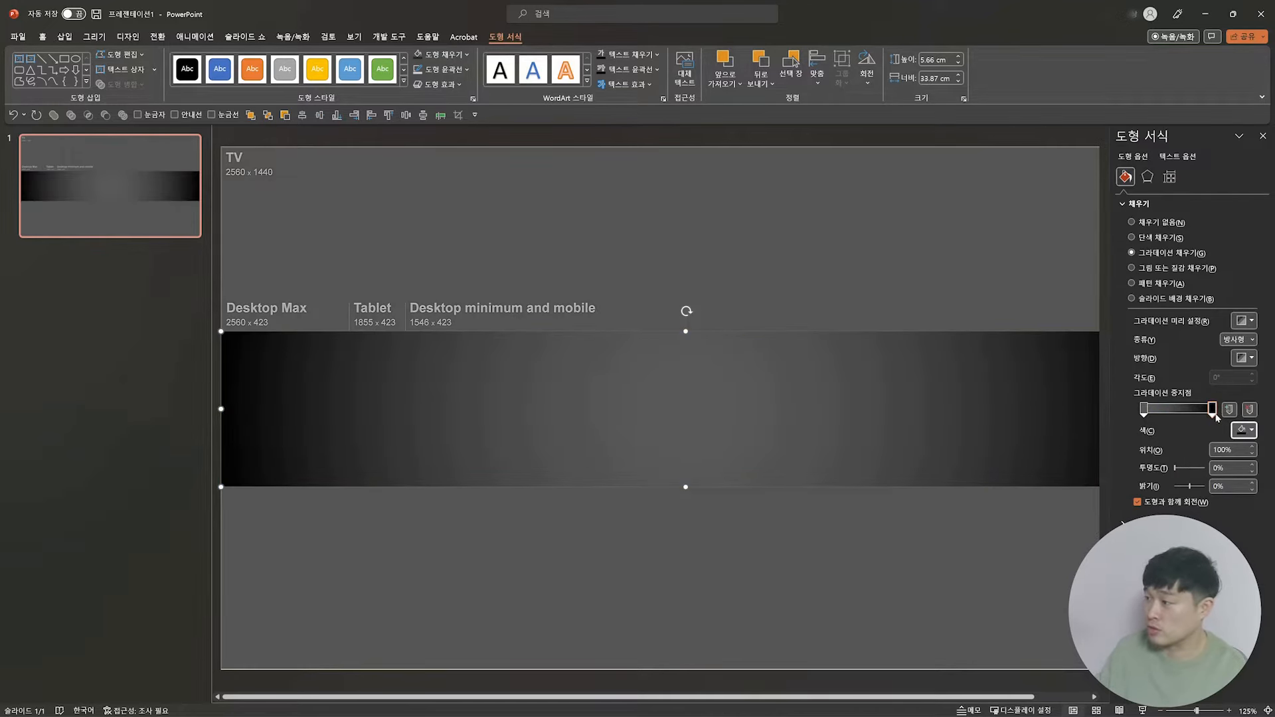
drag(1216, 415, 1193, 415)
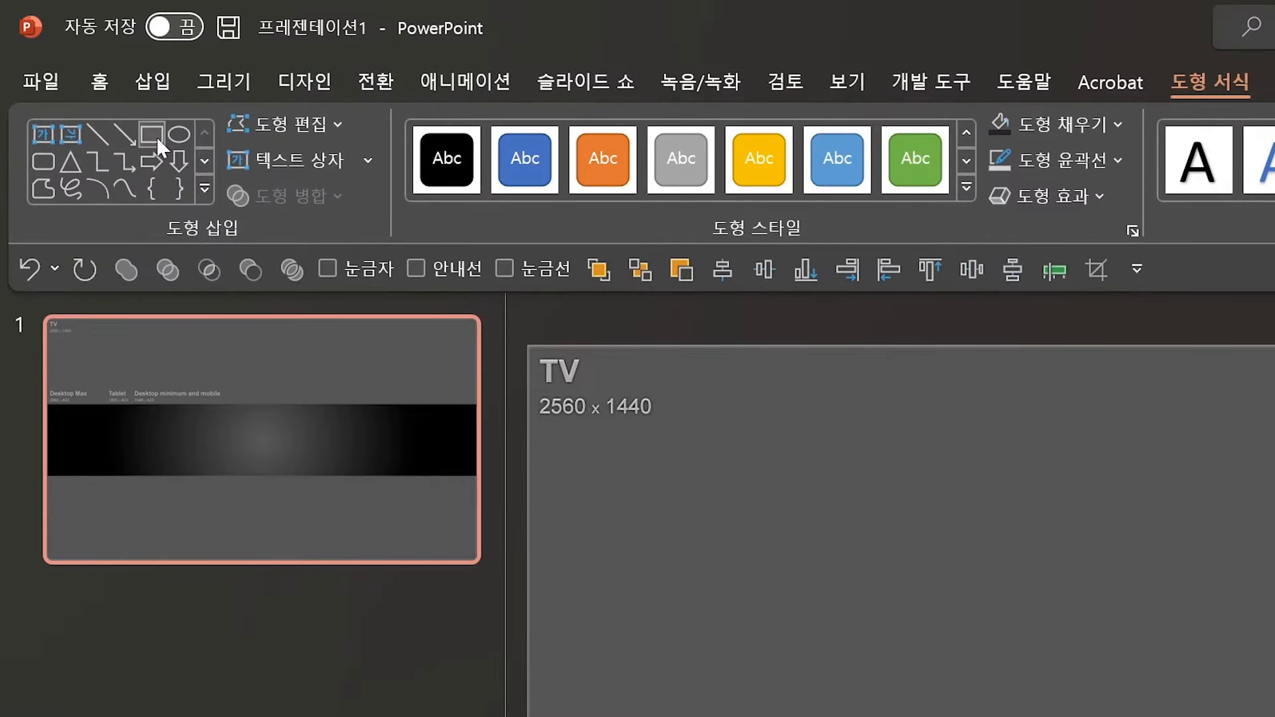
Step: Draw a small rounded rectangle about 0.9 × 0.48 cm in the black band's upper-left corner and remove its outline
click(48, 161)
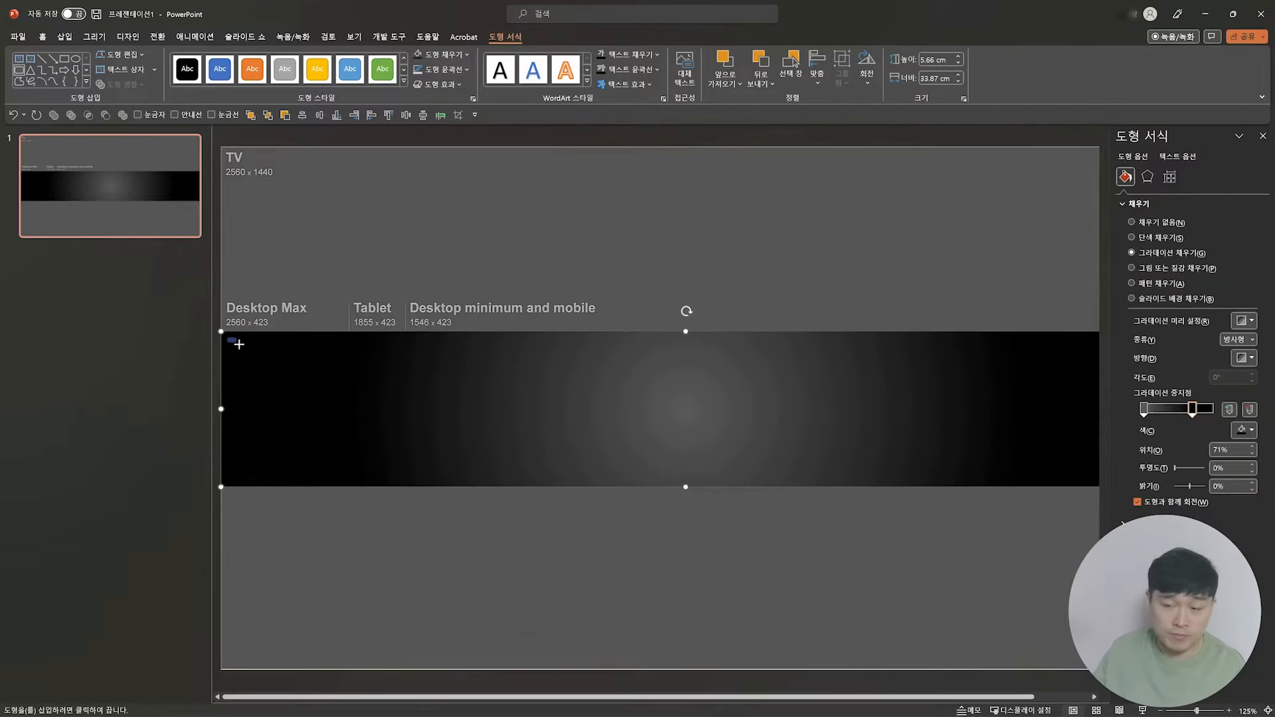
mouse_move(239, 344)
mouse_down()
mouse_move(262, 359)
mouse_move(252, 352)
mouse_up()
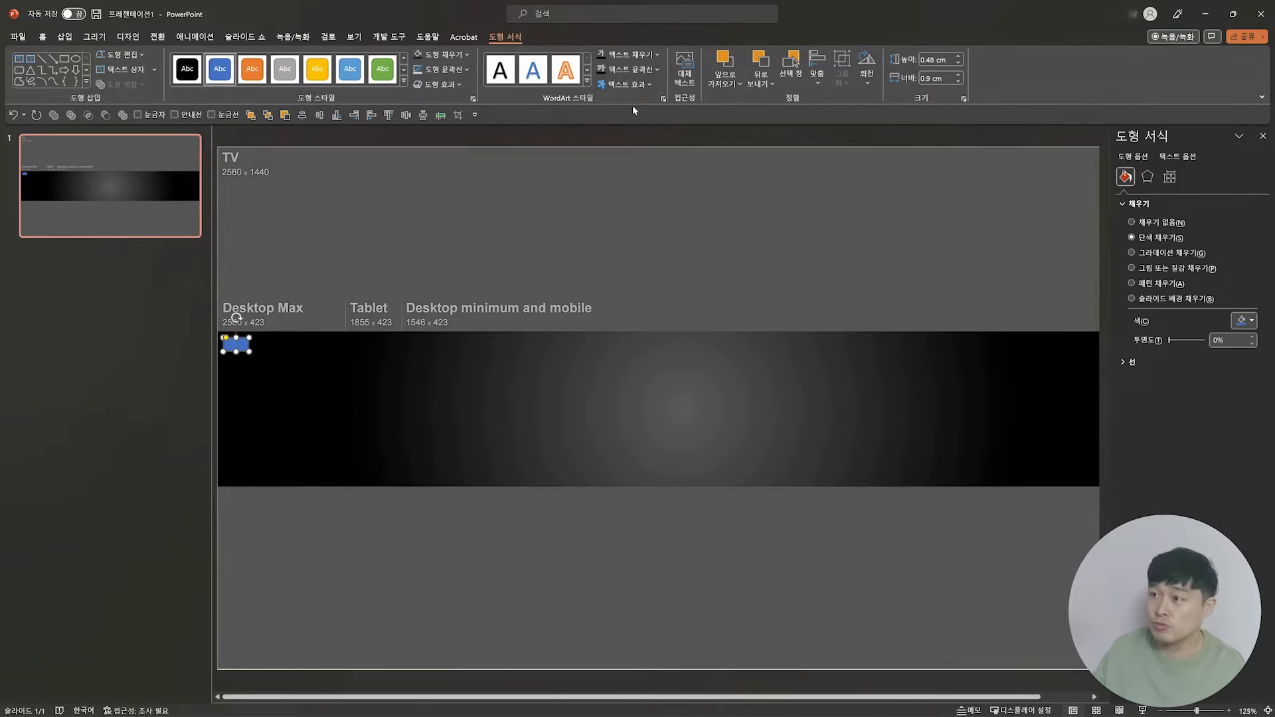
click(442, 69)
click(463, 199)
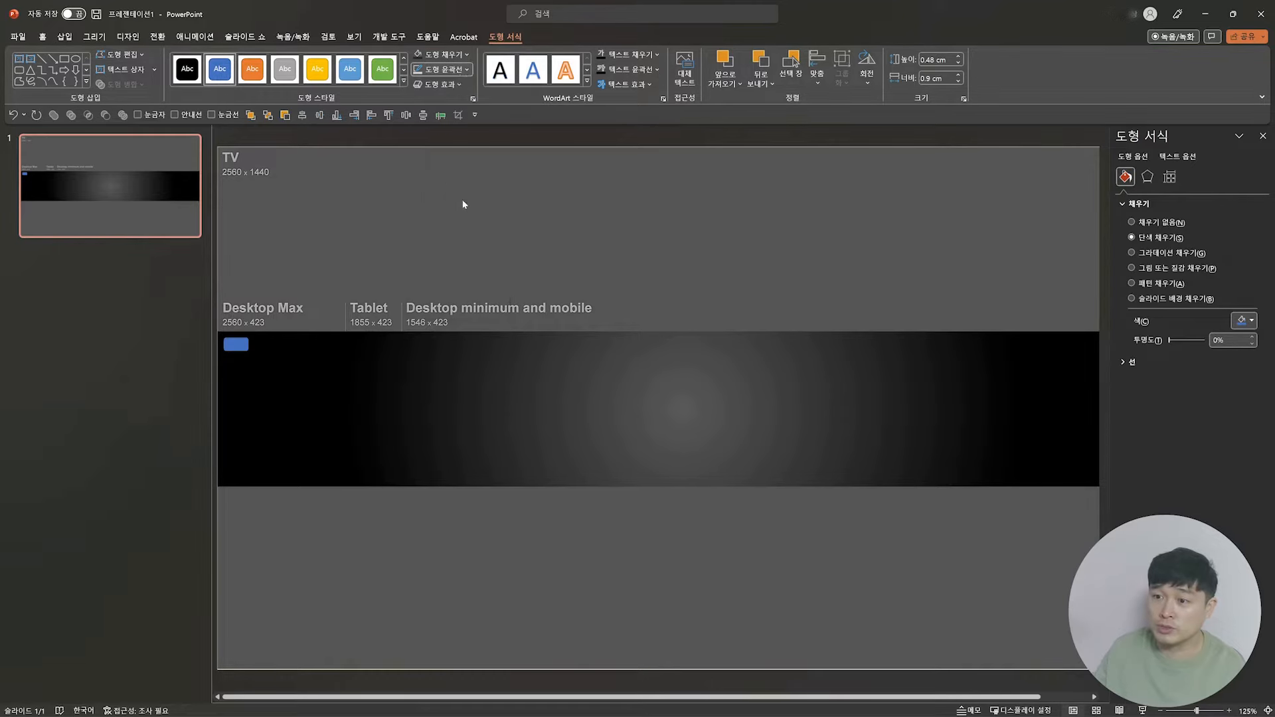
Step: Fill the small rounded rectangle with Black, Text 1, 15% lighter and deselect it
click(464, 57)
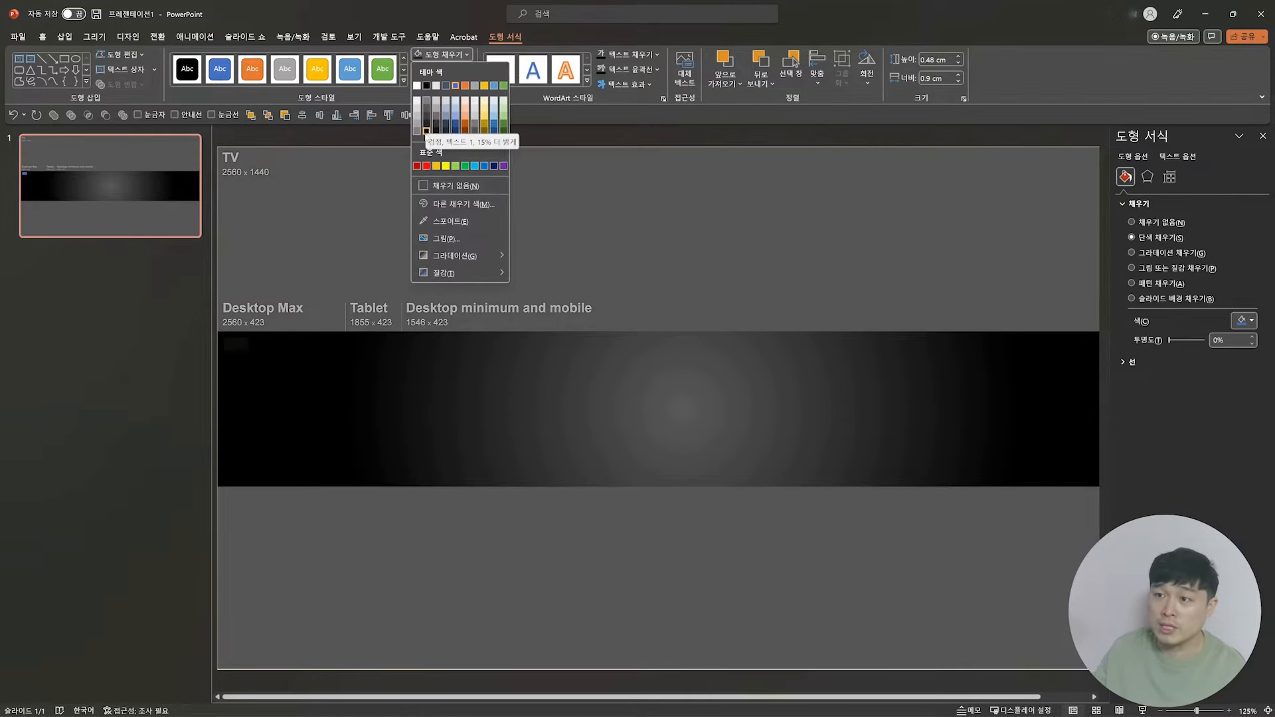
click(425, 131)
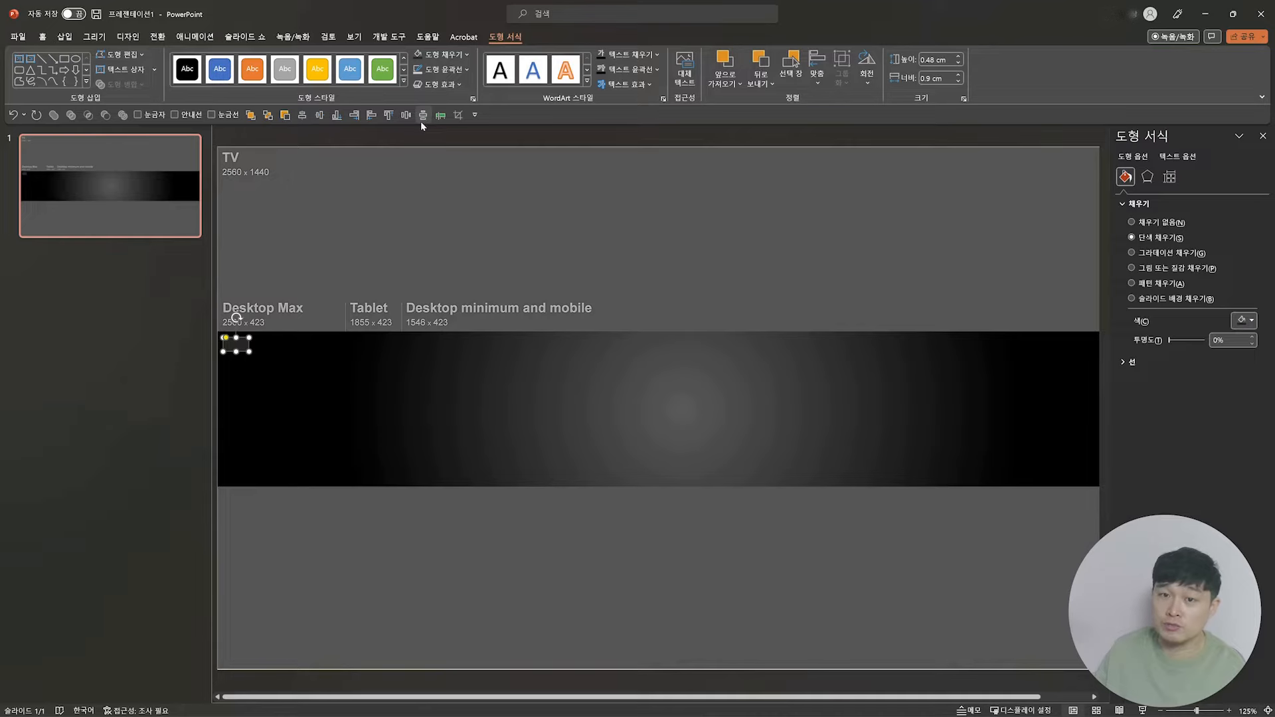
click(191, 396)
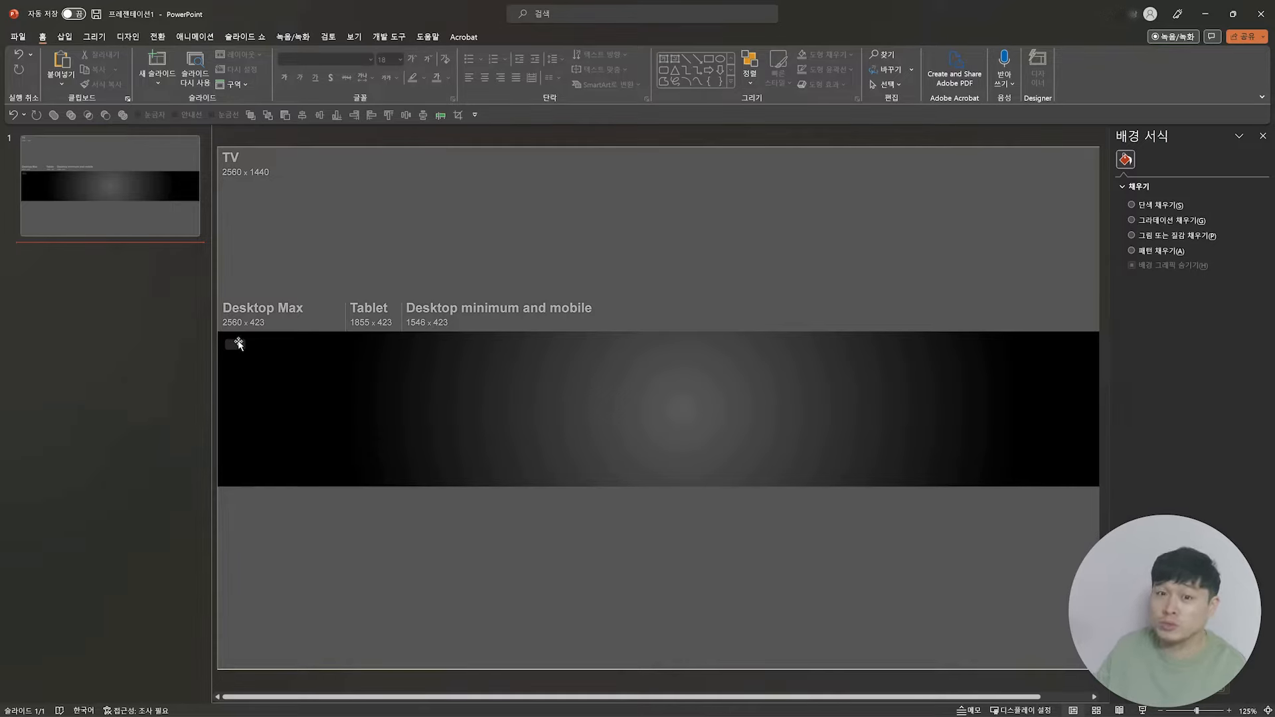
Step: Duplicate the small rounded rectangle and place the copy level with it, a short gap to its right
click(235, 372)
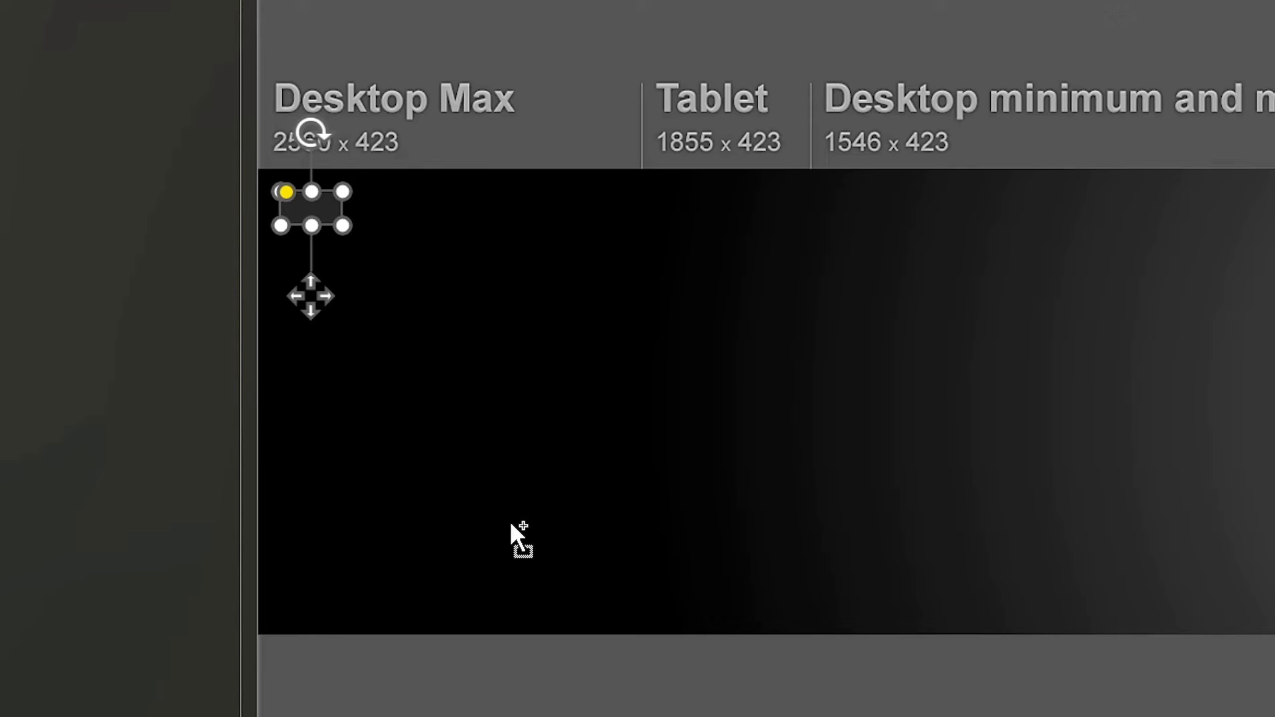
key(ctrl+d)
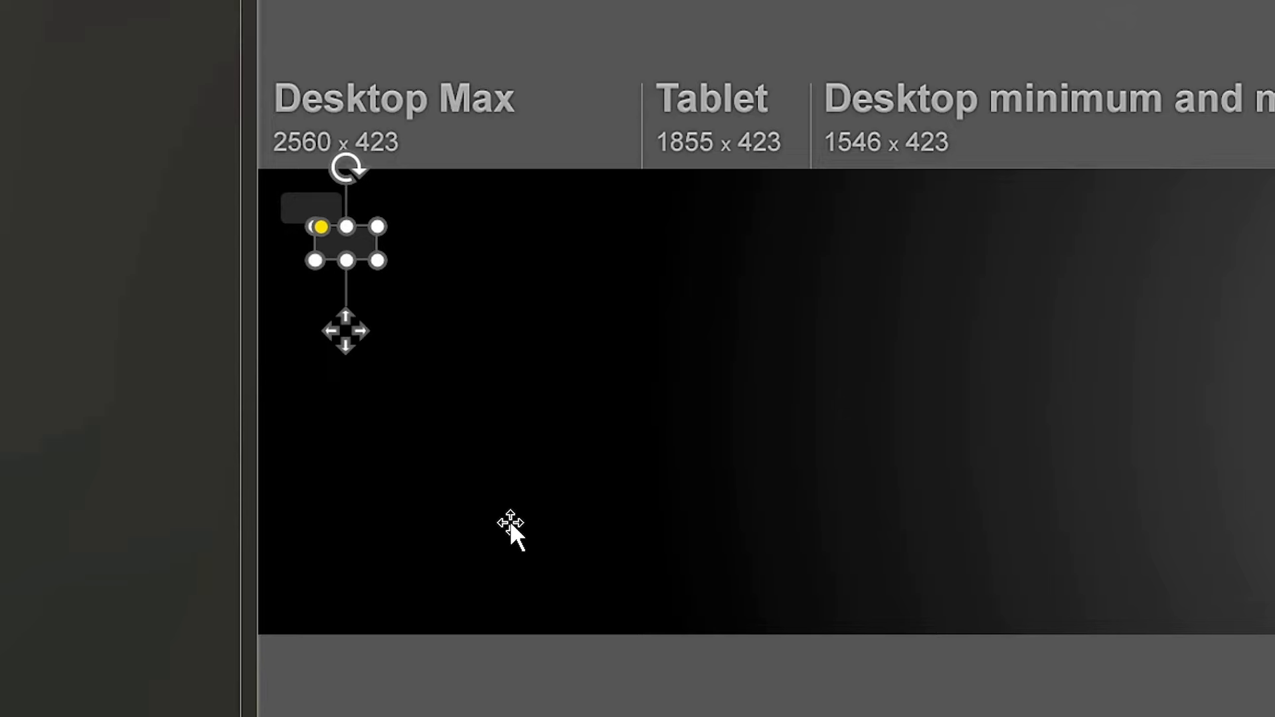
drag(349, 241, 405, 208)
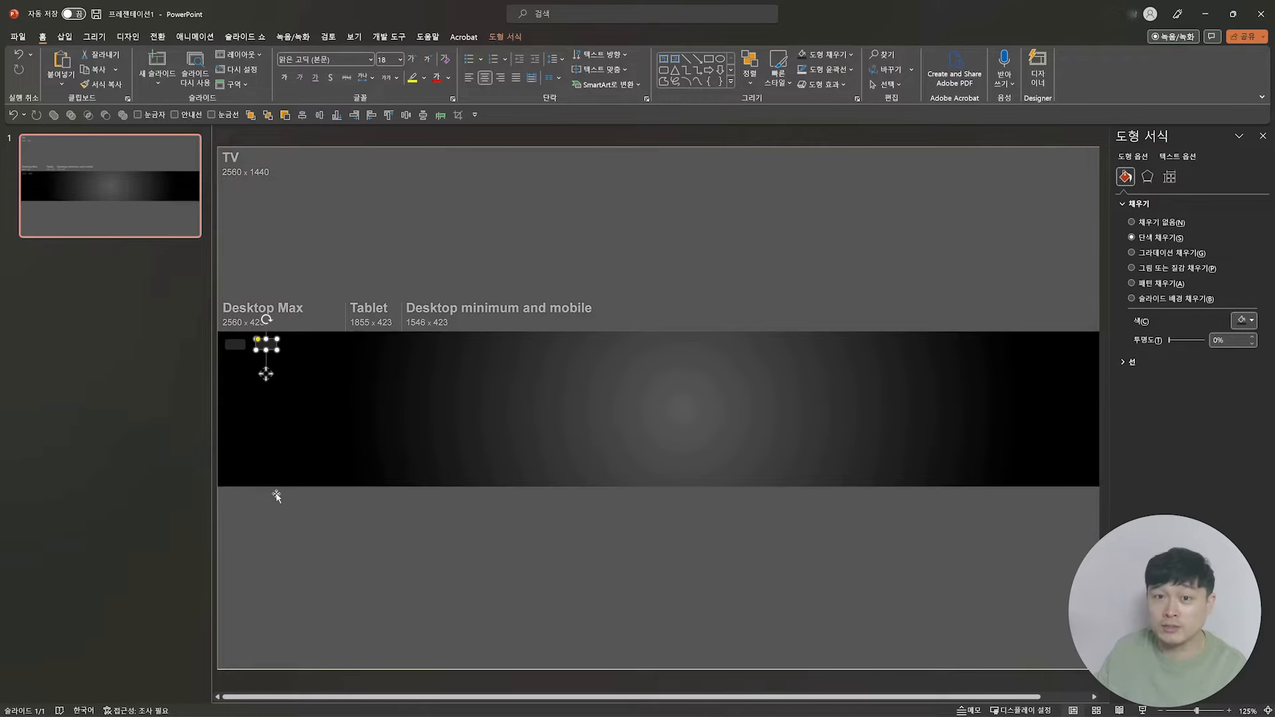
Step: Repeat the duplication at equal spacing to form a row of film perforations along the band's full upper edge
key(ctrl+d)
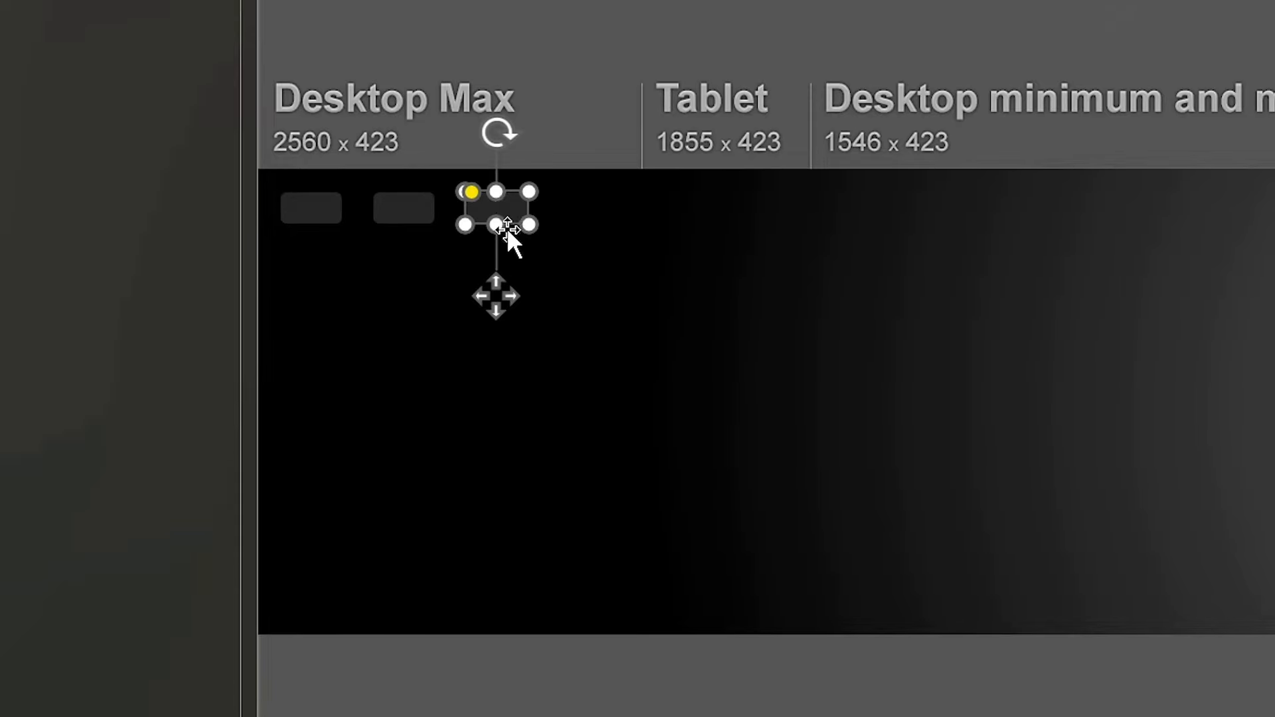
key(ctrl+d)
key(ctrl+d)
key(ctrl+d)
key(ctrl+d)
key(ctrl+d)
key(ctrl+d)
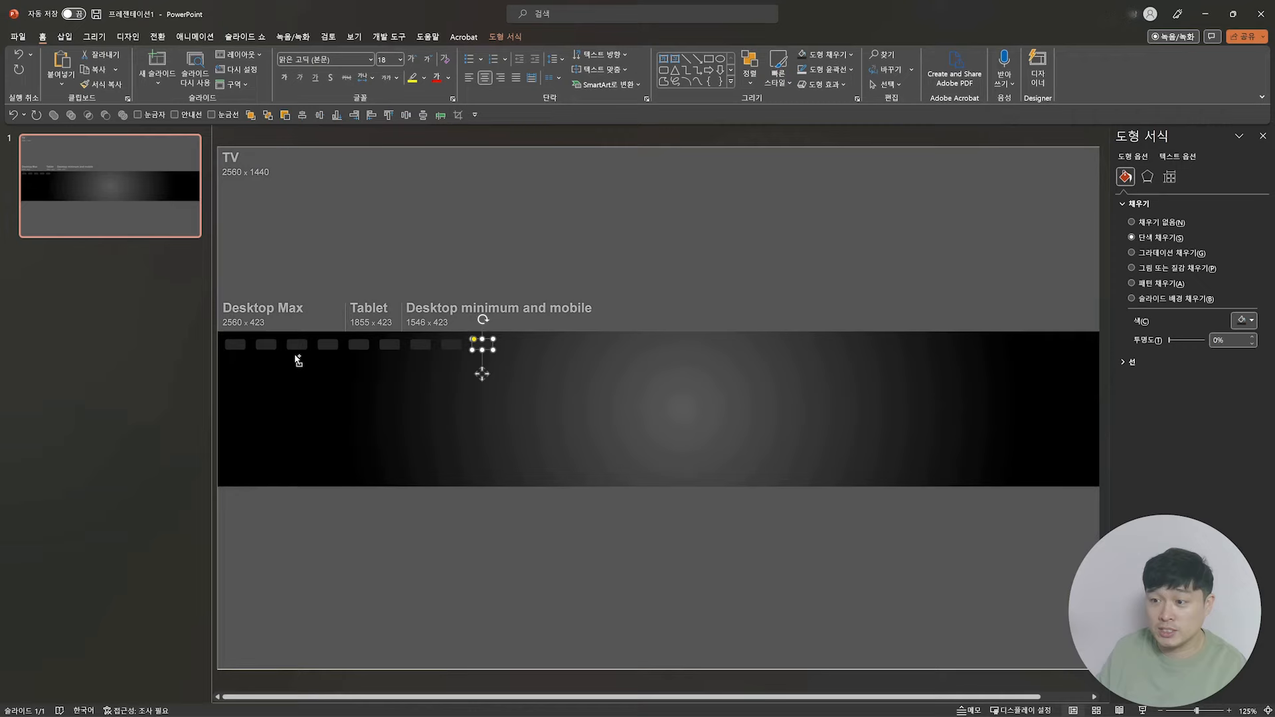
key(ctrl+d)
key(ctrl+d)
key(ctrl+d)
key(ctrl+d)
key(ctrl+d)
key(ctrl+d)
key(ctrl+d)
key(ctrl+d)
key(ctrl+d)
key(ctrl+d)
key(ctrl+d)
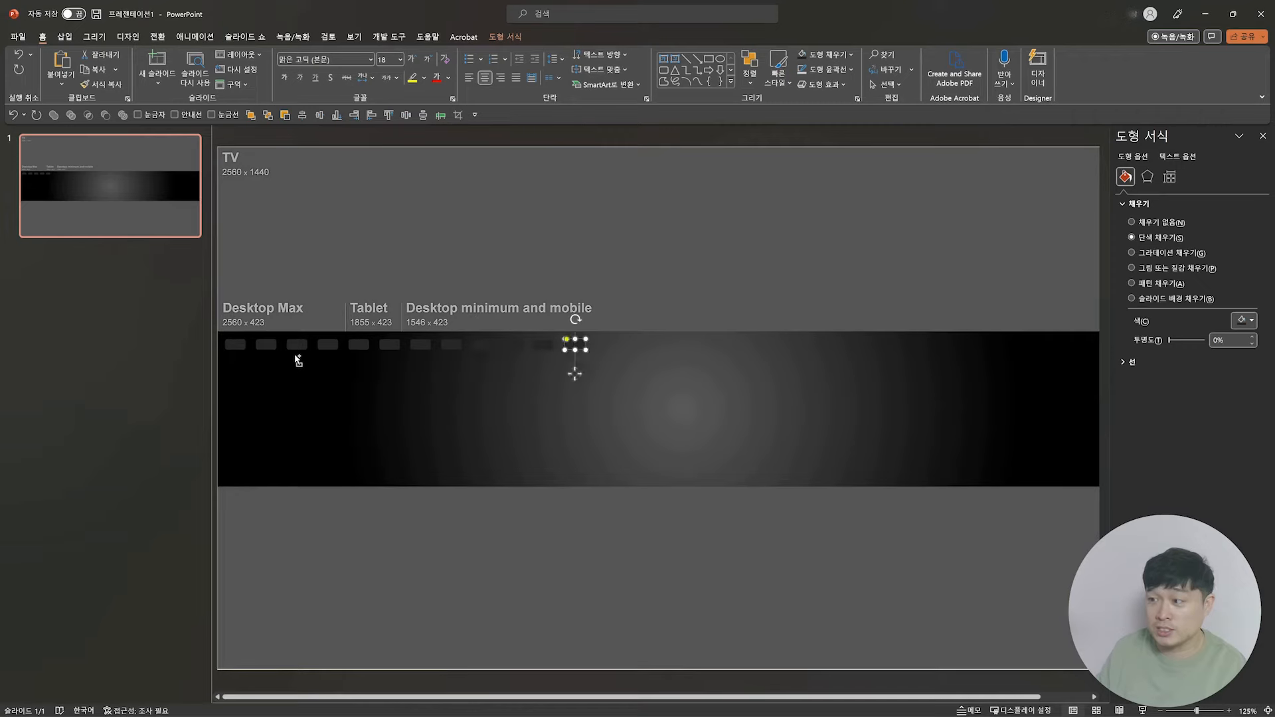
key(ctrl+d)
key(ctrl+d)
key(ctrl+d)
key(ctrl+d)
key(ctrl+d)
key(ctrl+d)
key(ctrl+d)
key(ctrl+d)
key(ctrl+d)
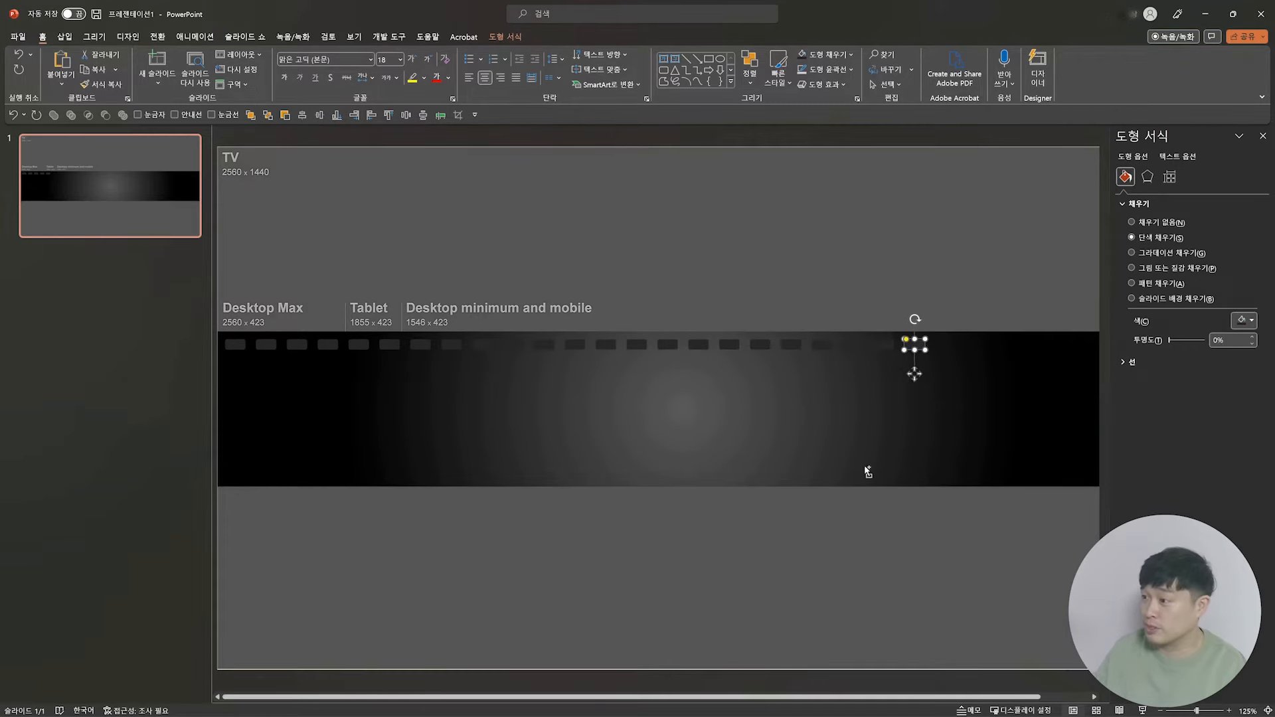
key(ctrl+d)
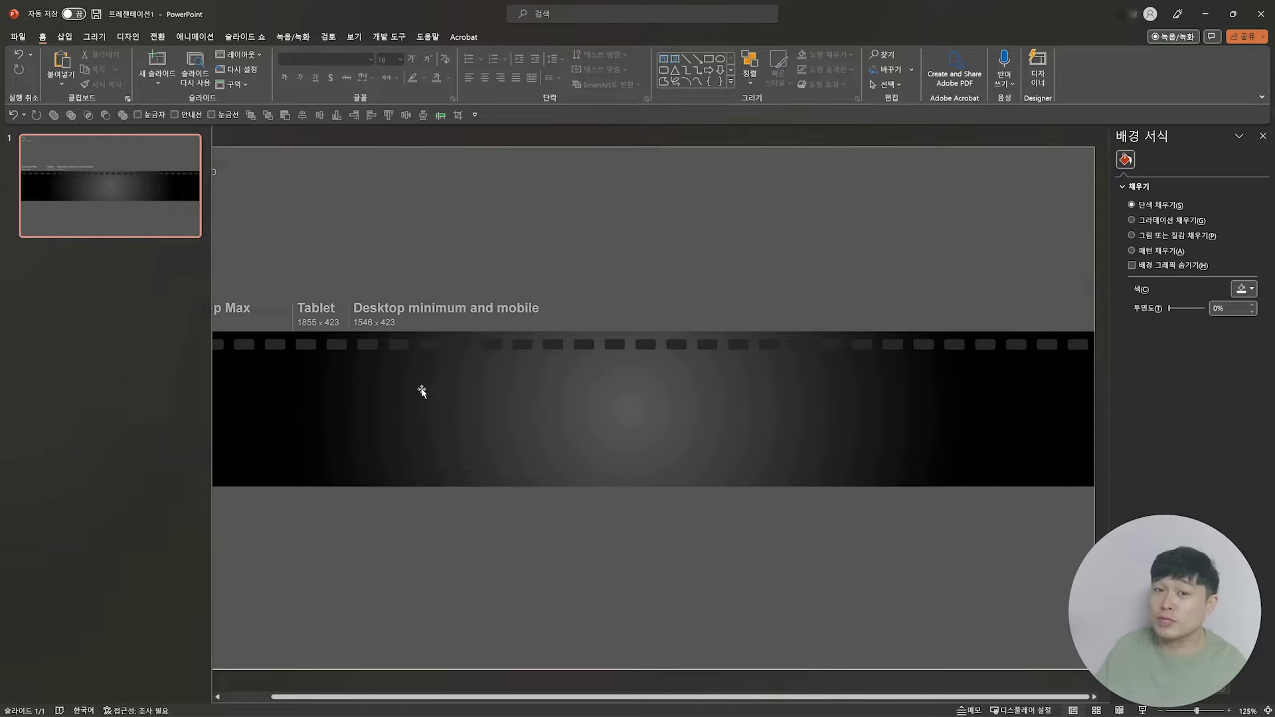
Step: Copy the whole row of film perforations straight down to the band's lower edge
scroll(662, 226, down, 3)
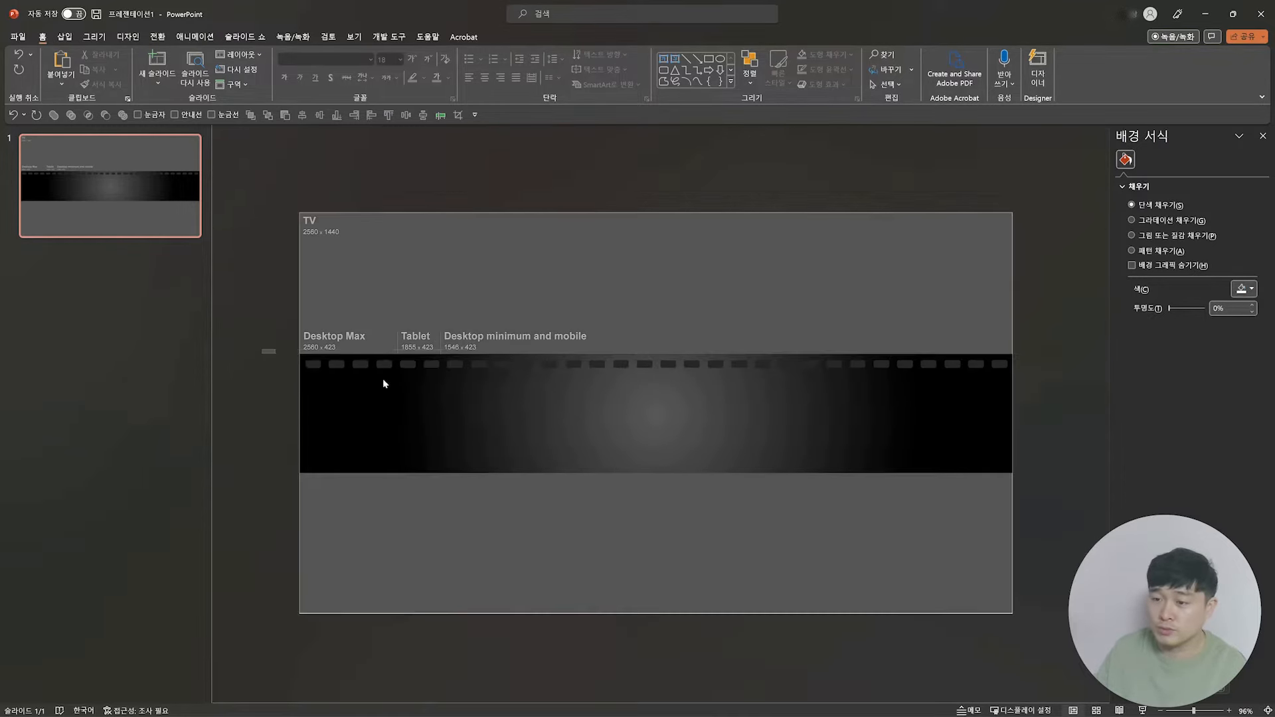
drag(262, 352, 1003, 472)
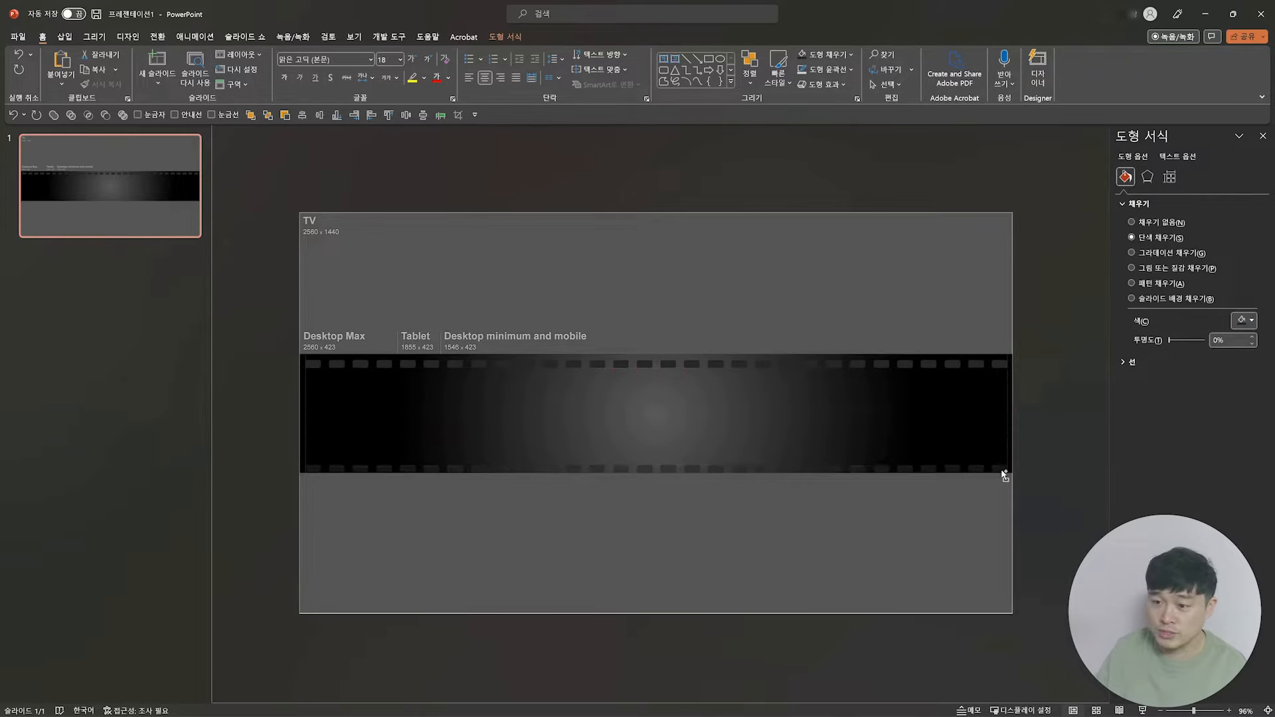
click(1071, 408)
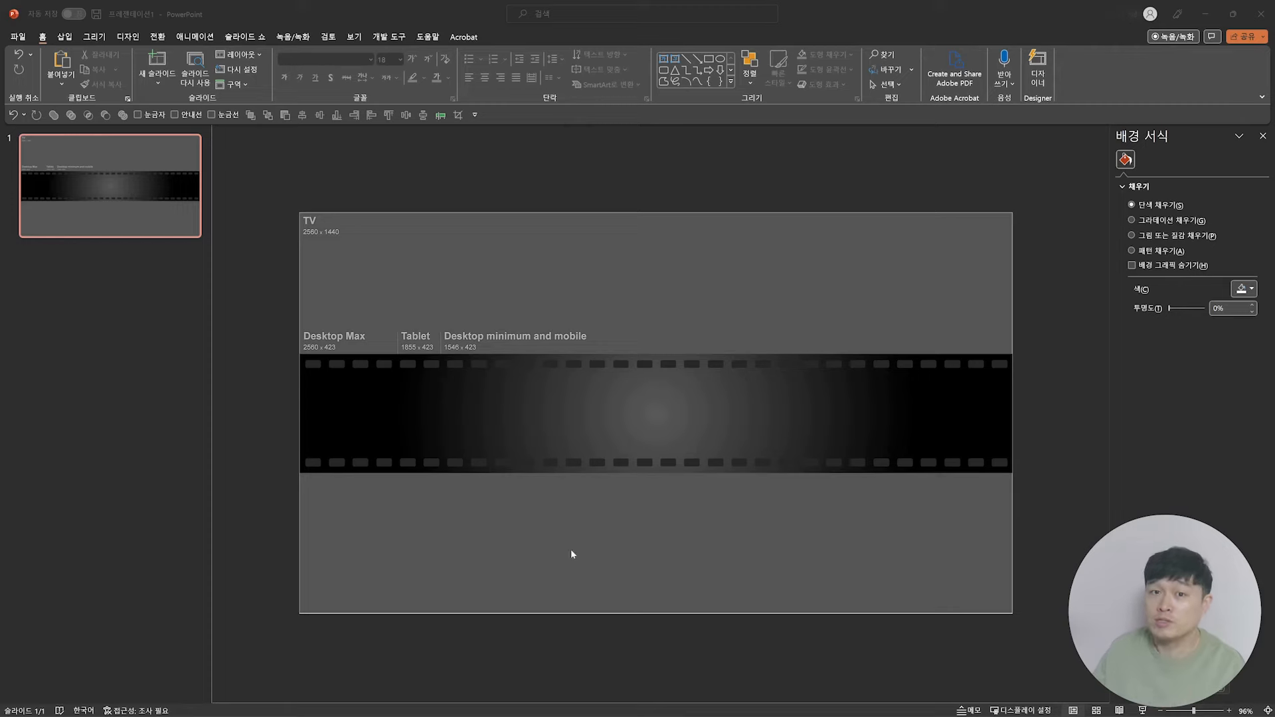
Step: Paste the red play-button logo and place it on the film strip, slightly left of the strip's centre
key(ctrl+v)
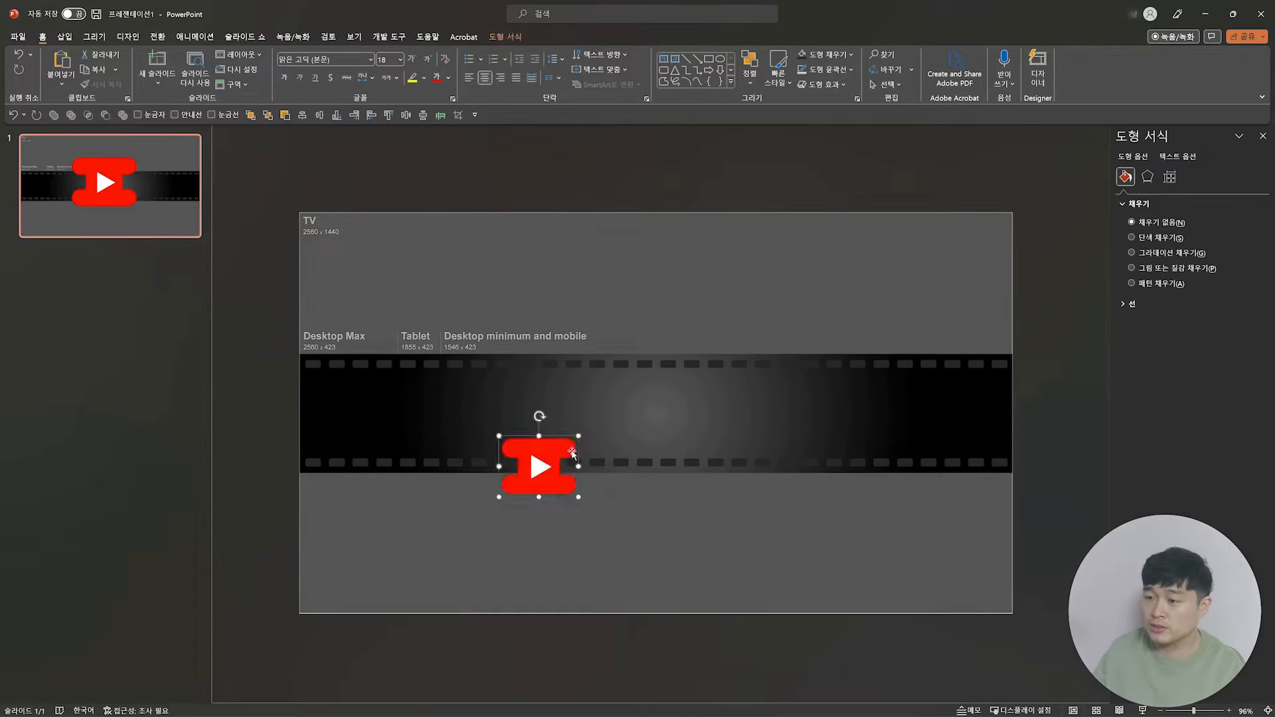
drag(555, 446, 612, 399)
Step: Add the text 편집러 above the film strip in 210 수퍼사이즈 Black italic, size 50, coloured white
text(편집러)
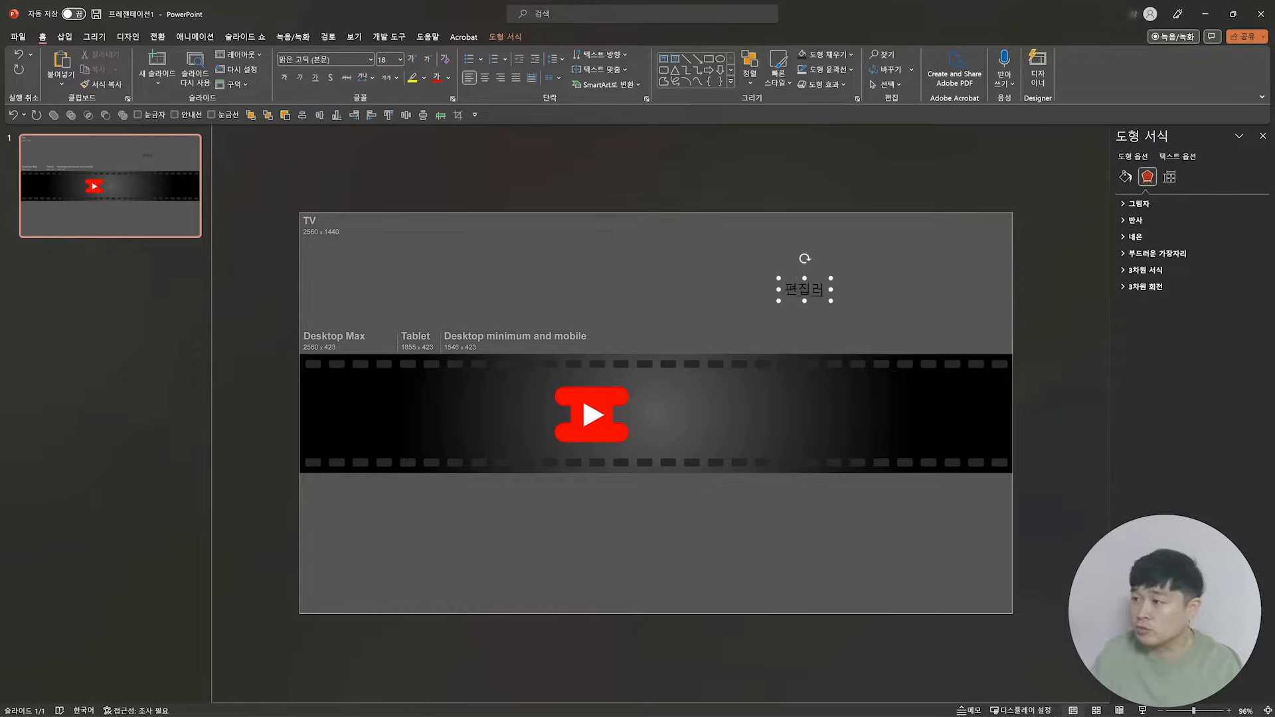
click(831, 281)
click(369, 59)
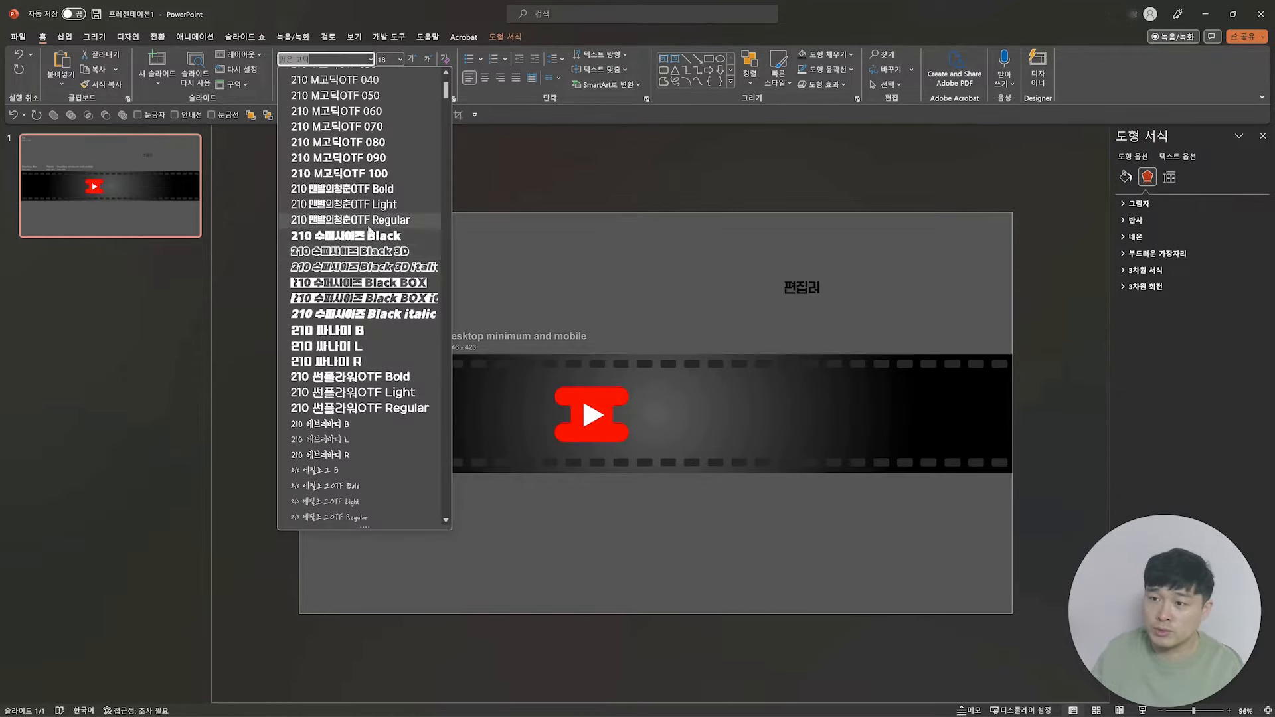
click(362, 316)
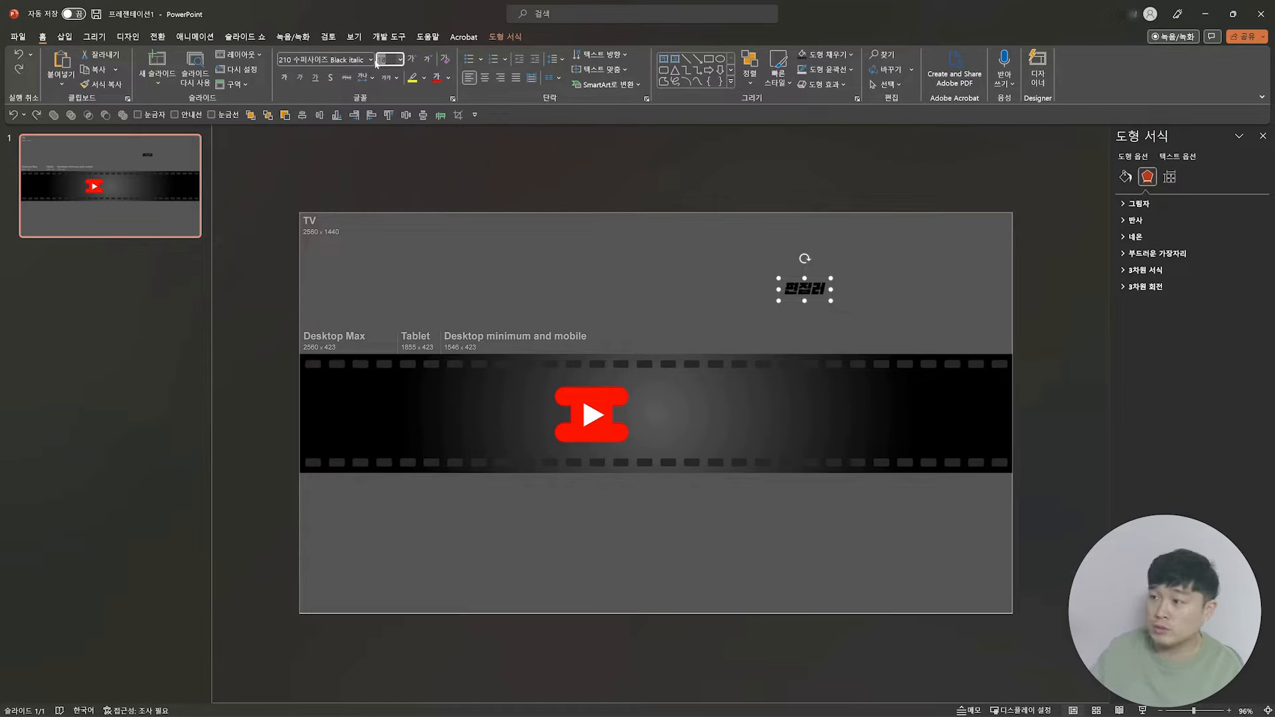
text(50)
key(Return)
click(448, 78)
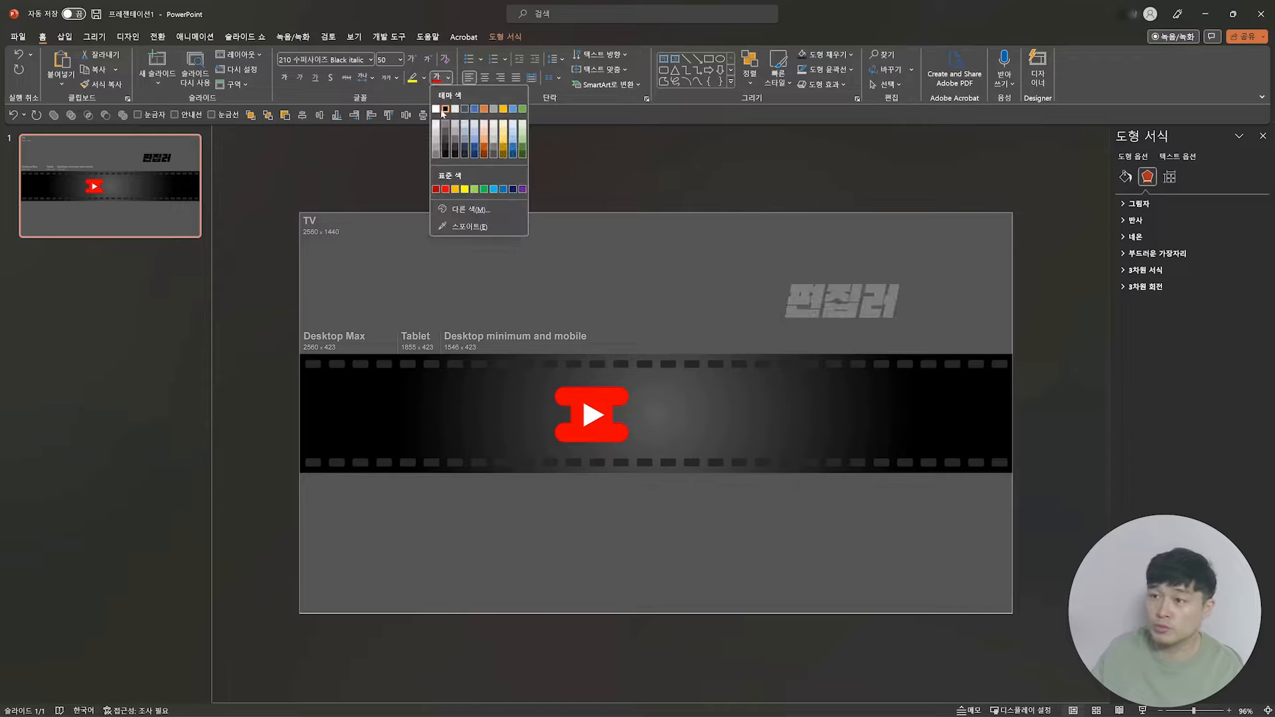
click(436, 110)
drag(860, 279, 727, 284)
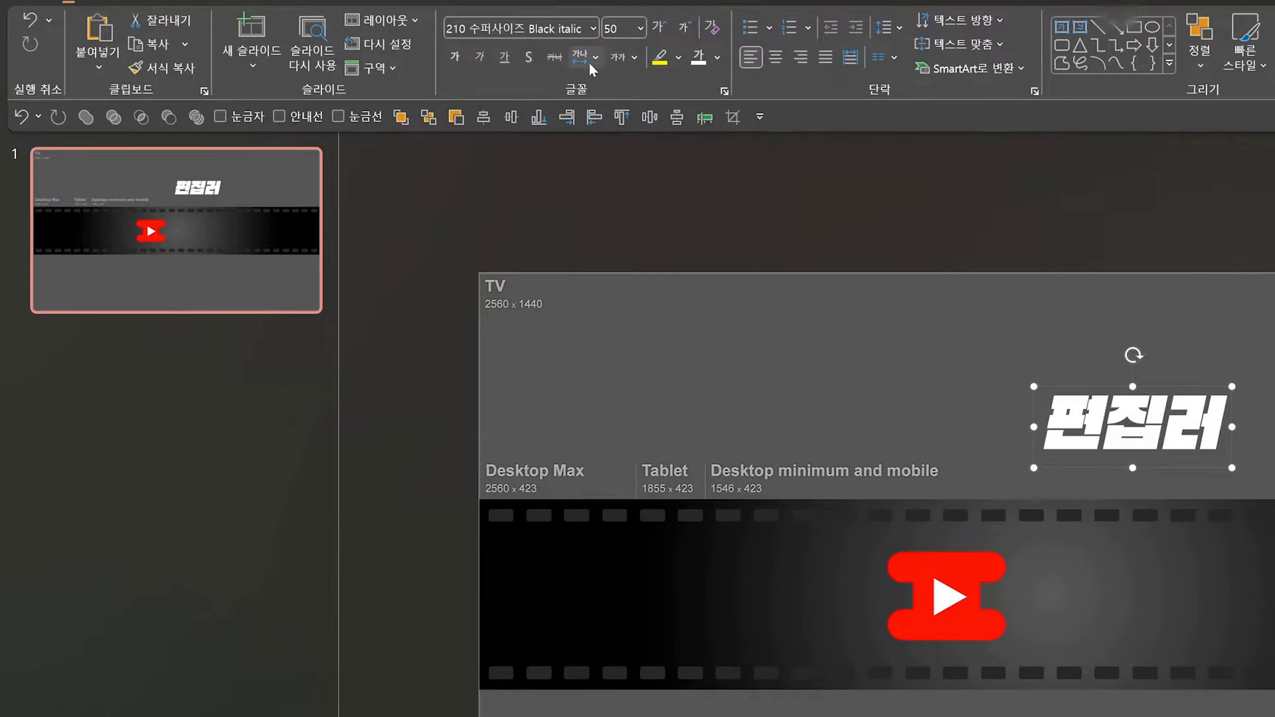
Step: Tighten the character spacing of 편집러 to 좁게 and move the text onto the film strip beside the logo
click(364, 80)
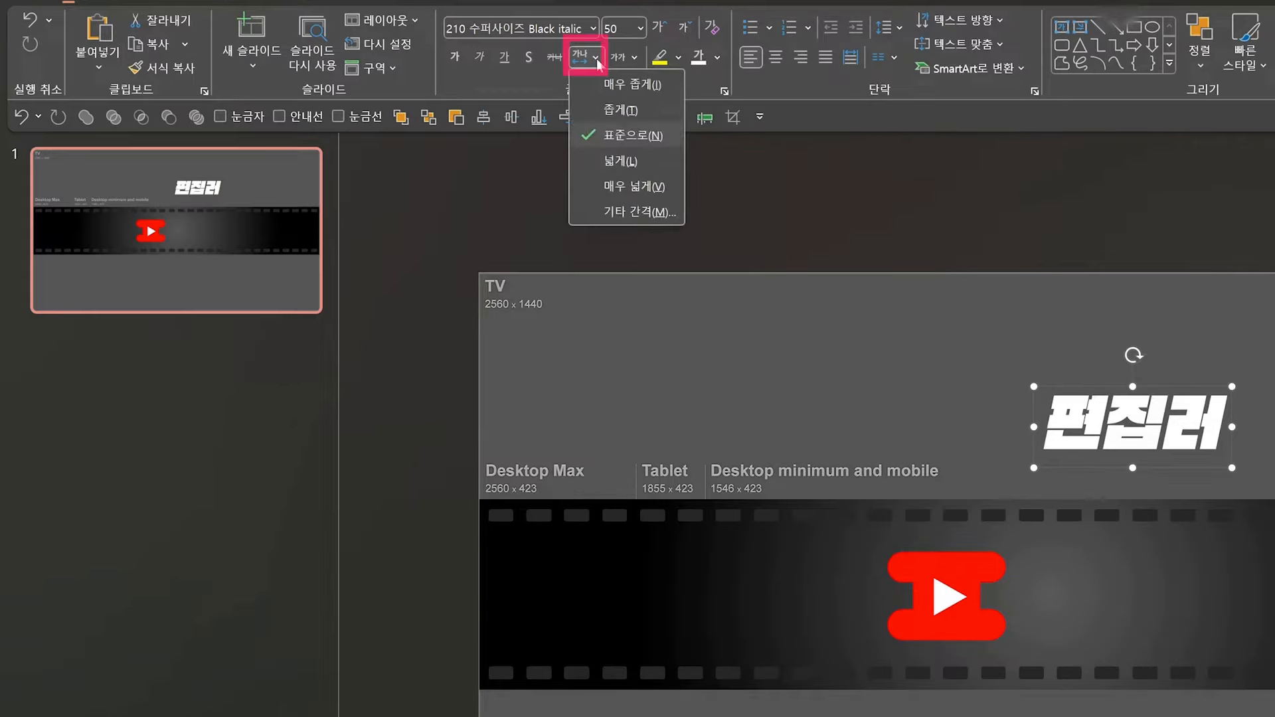
click(622, 110)
drag(727, 283, 721, 376)
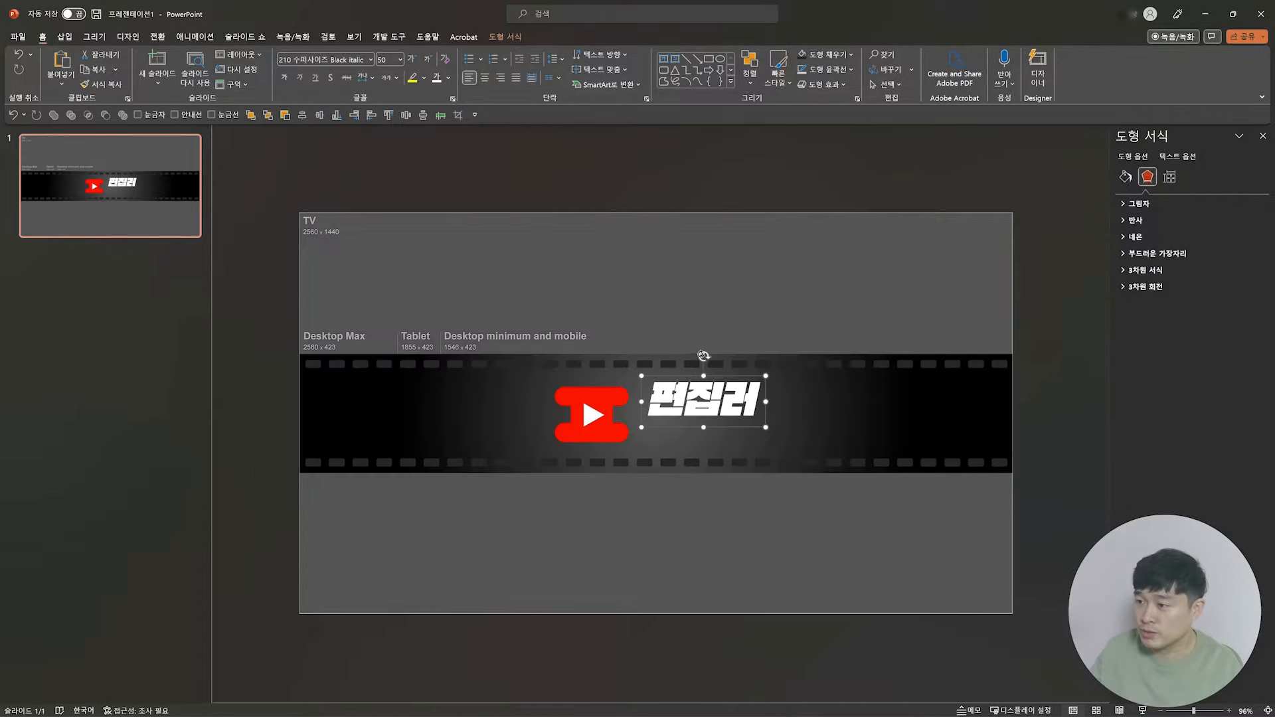
Step: Tilt 편집러 counterclockwise so it rises to the right, set its size to 40, and move it closer to the logo
drag(702, 356, 693, 357)
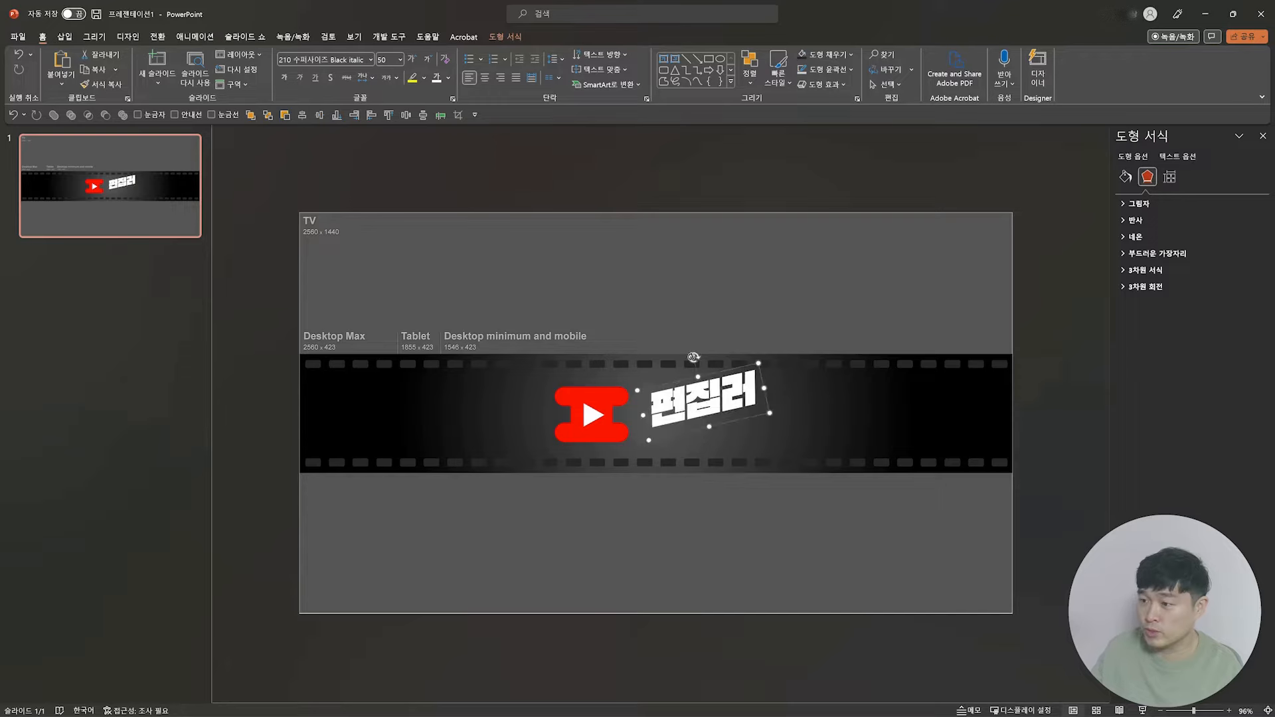
click(392, 59)
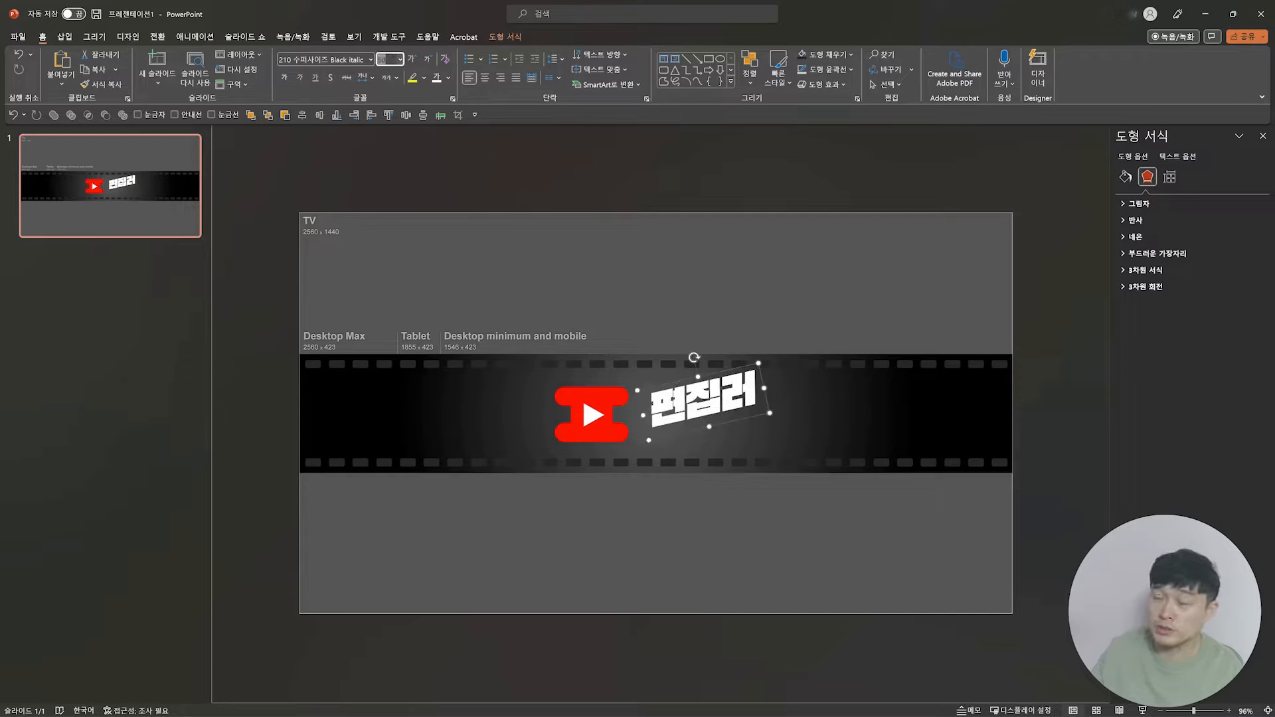
key(Return)
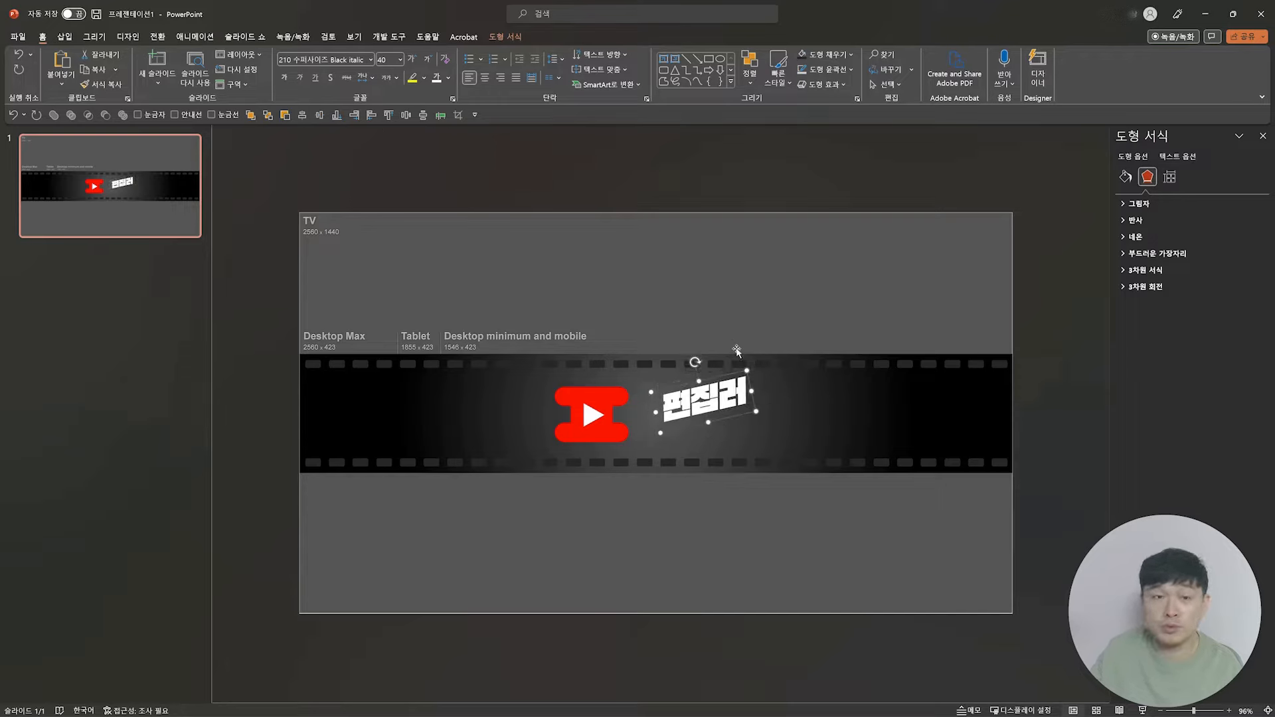
drag(735, 374, 719, 371)
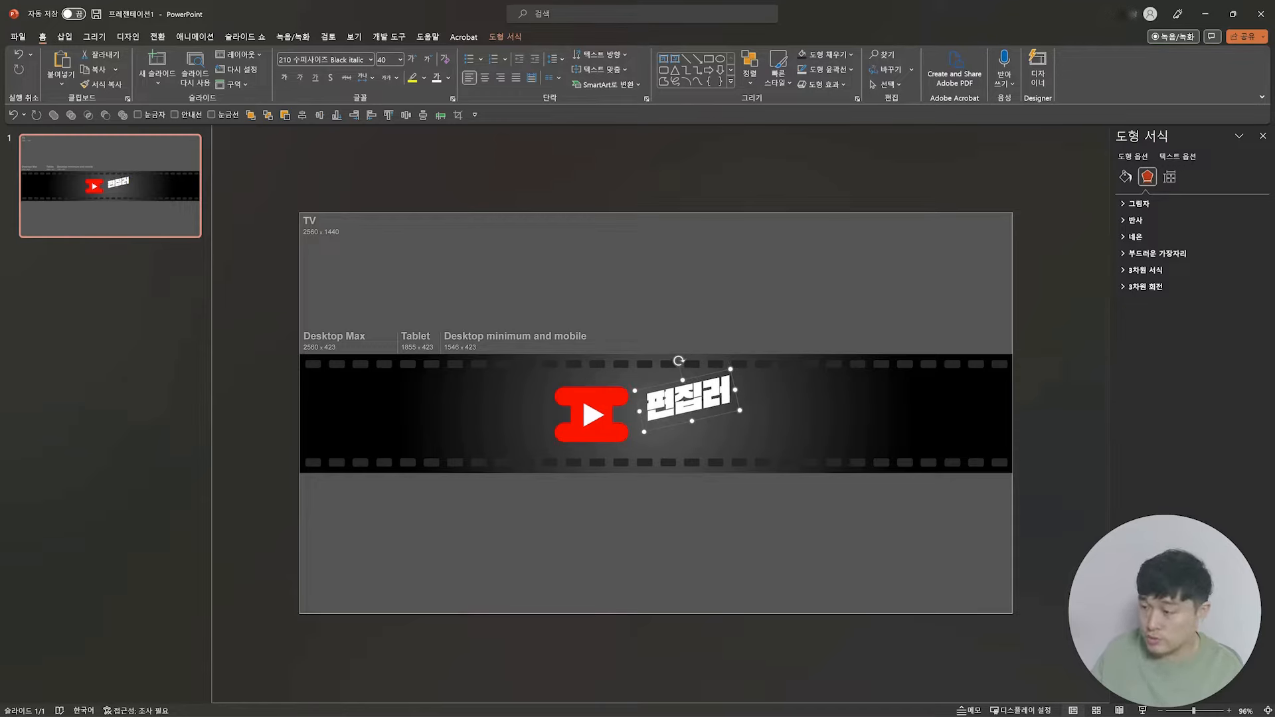
Step: Duplicate the tilted 편집러 text directly below itself and change the copy's wording to 라이프
drag(700, 381, 702, 415)
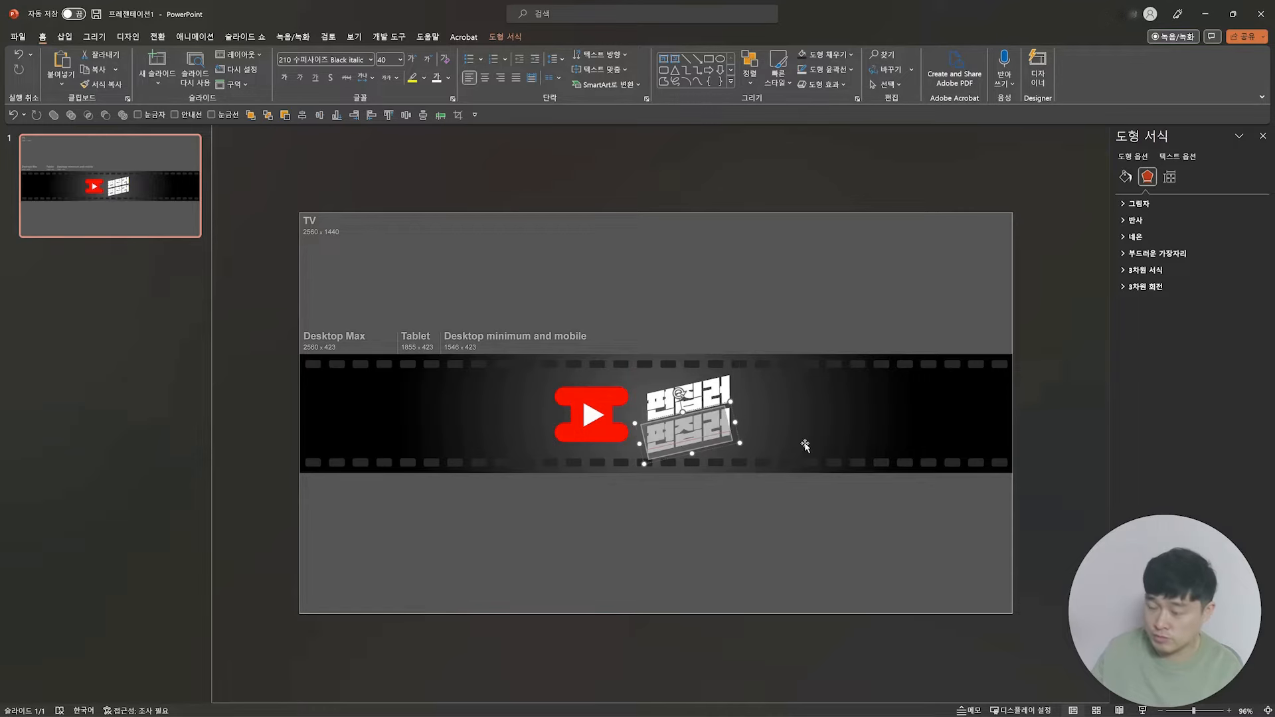
text(라이프)
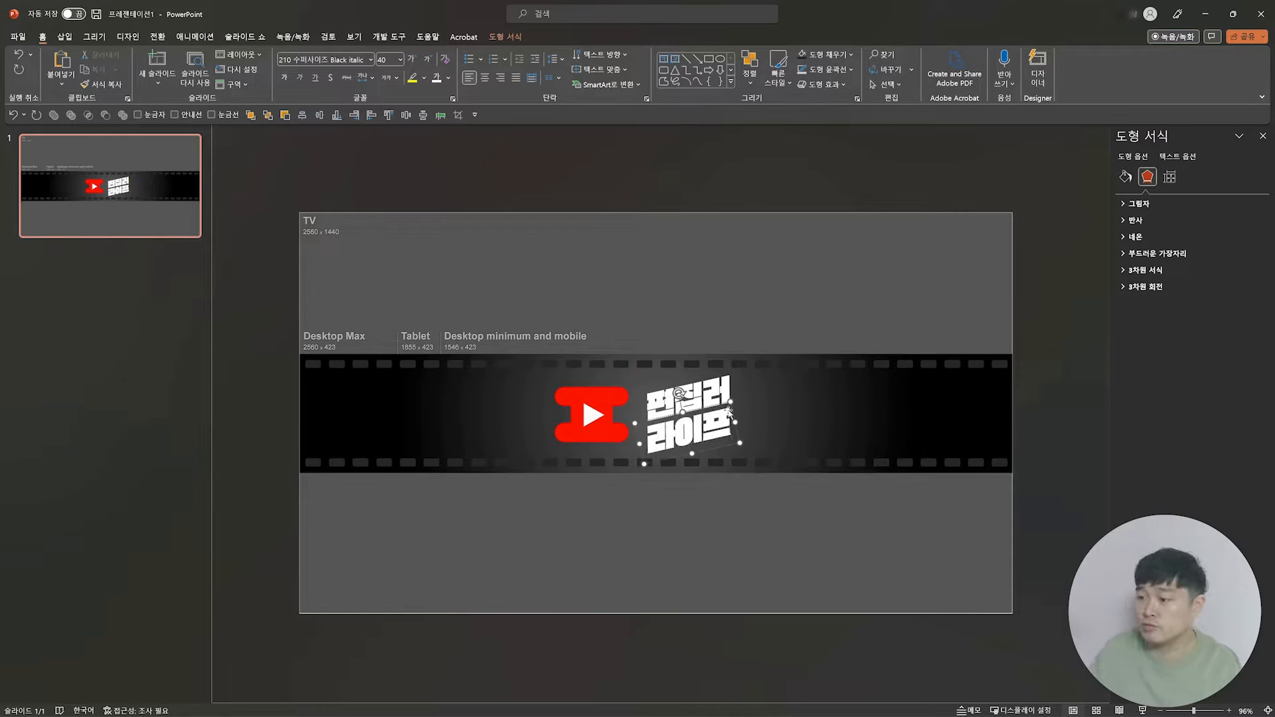
key(Escape)
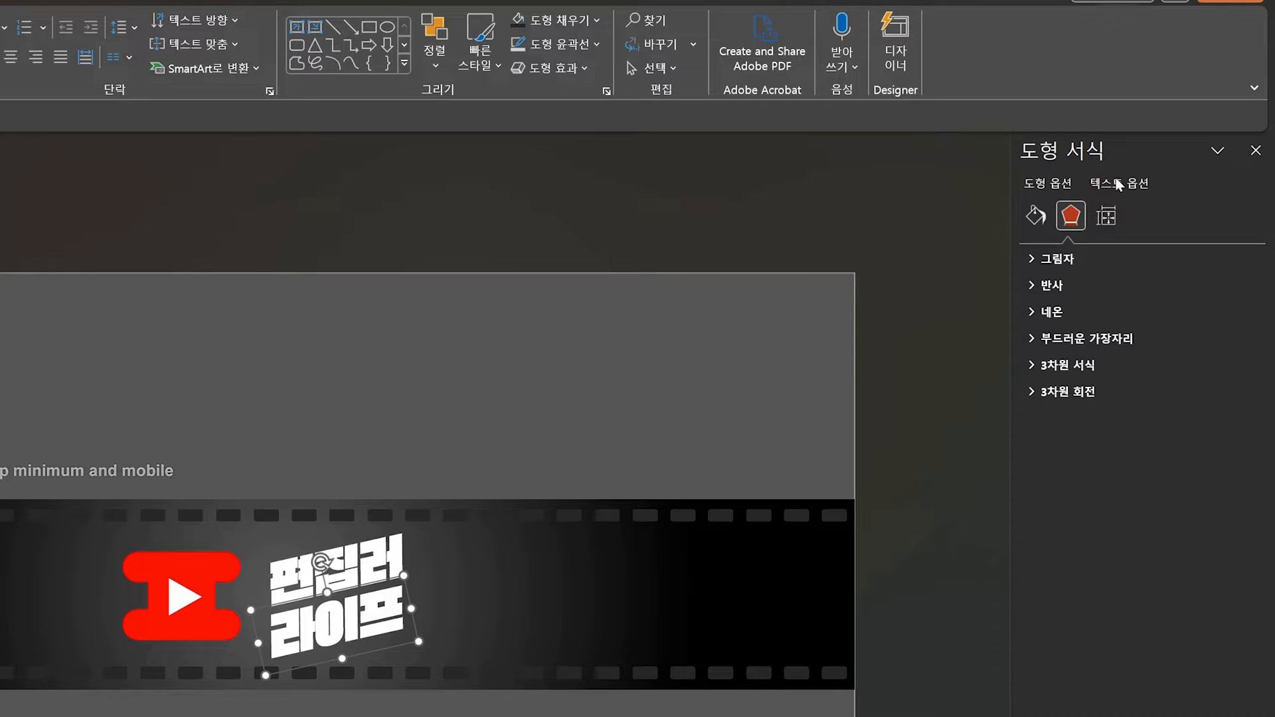
Step: Set the text fill of 라이프 to no fill
click(1121, 185)
click(1036, 215)
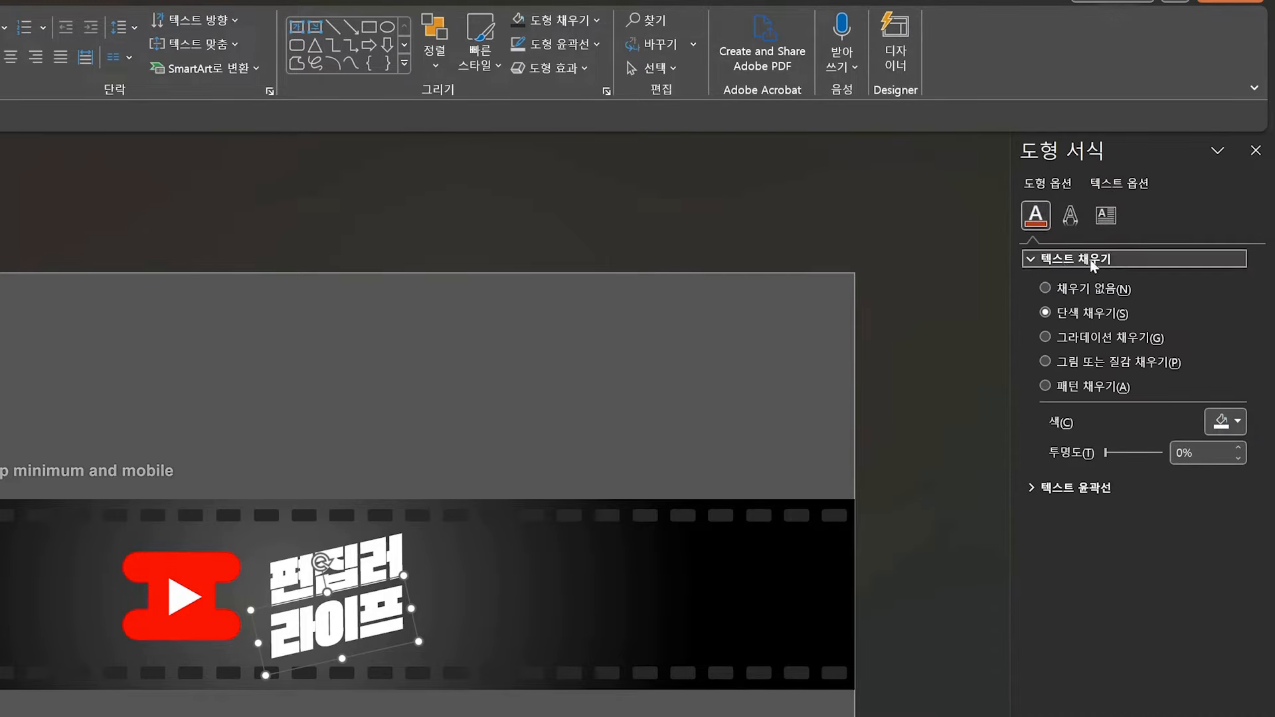
click(1050, 288)
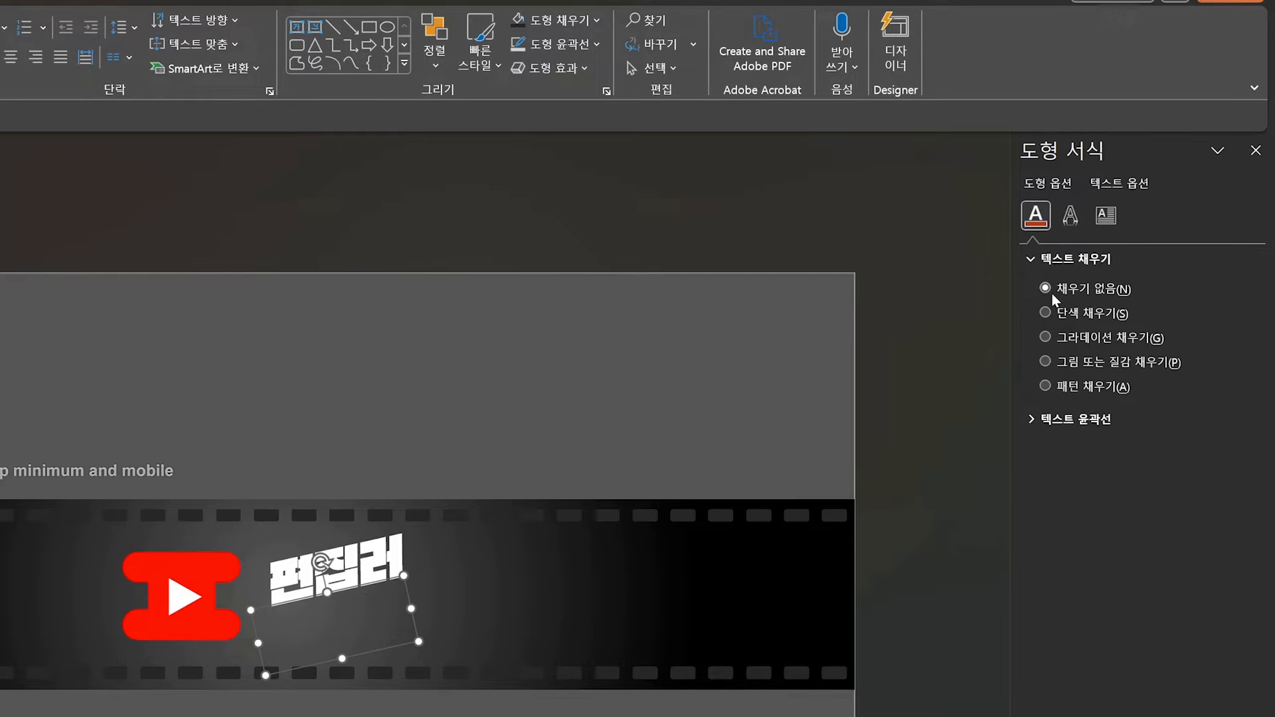
Step: Give 라이프 a solid white text outline 0.25 pt wide and deselect it
click(1030, 420)
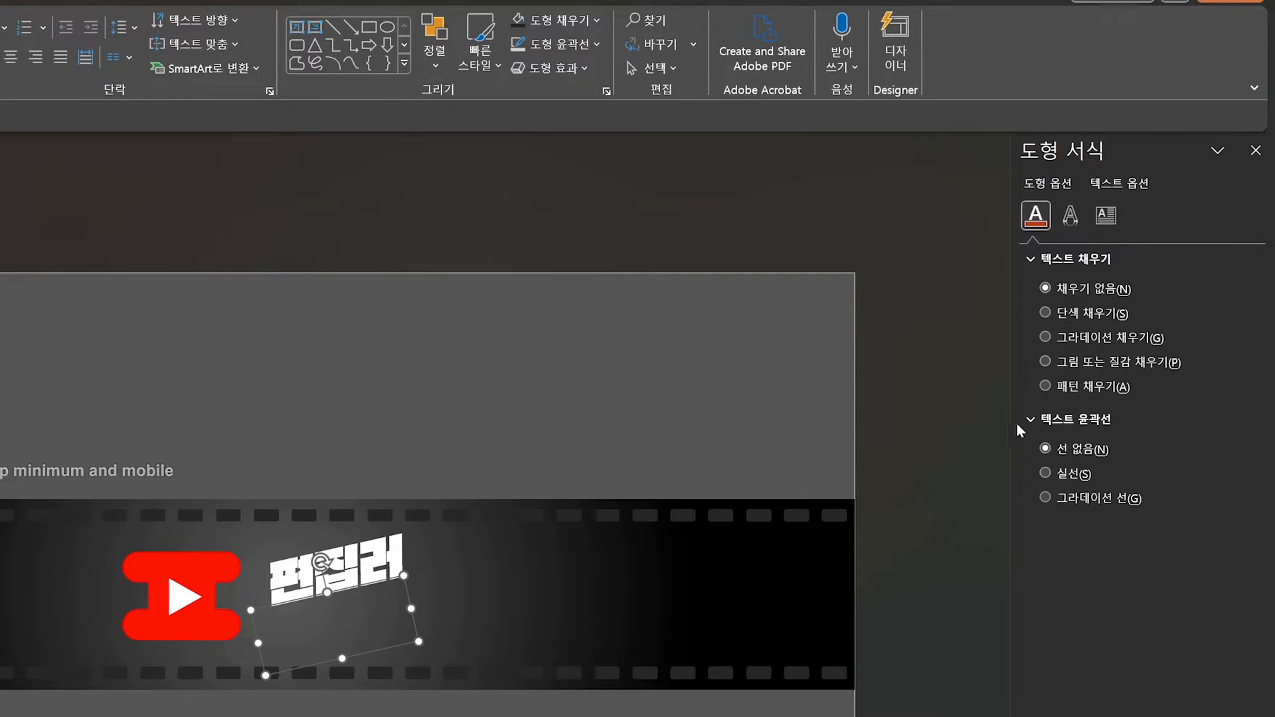
click(1045, 475)
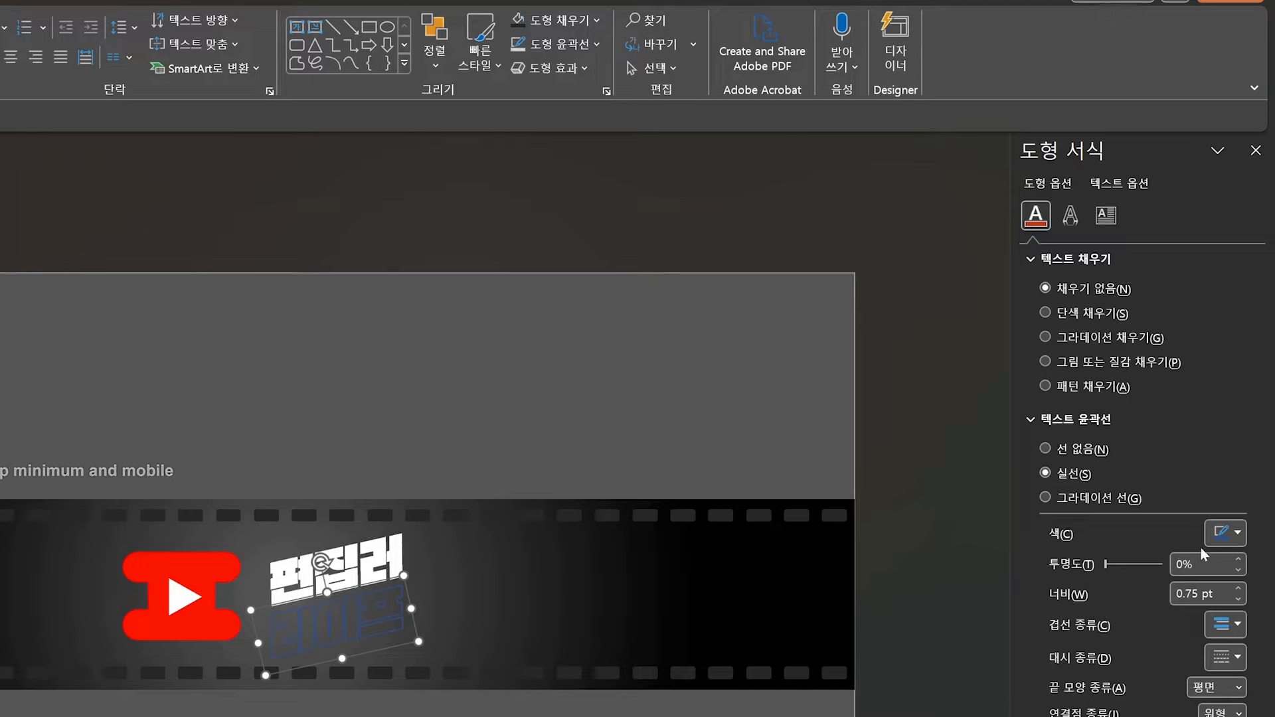
click(1239, 533)
click(1126, 592)
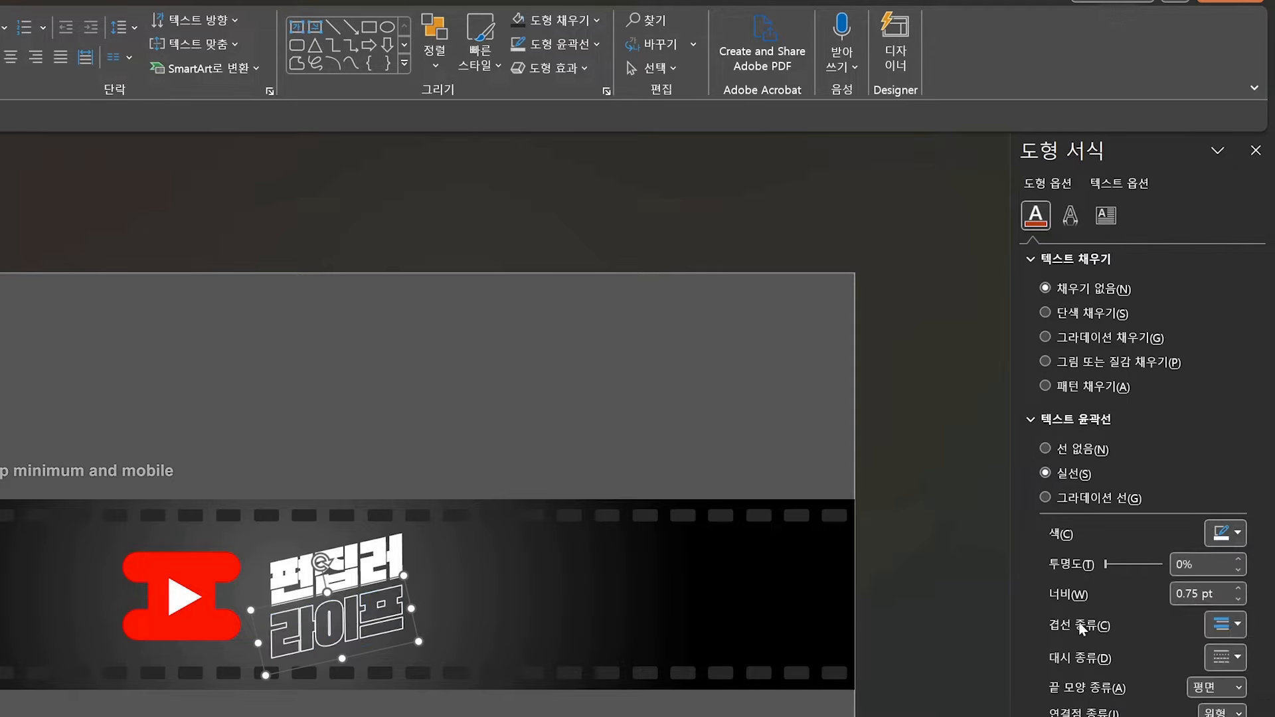
click(1239, 600)
click(1239, 600)
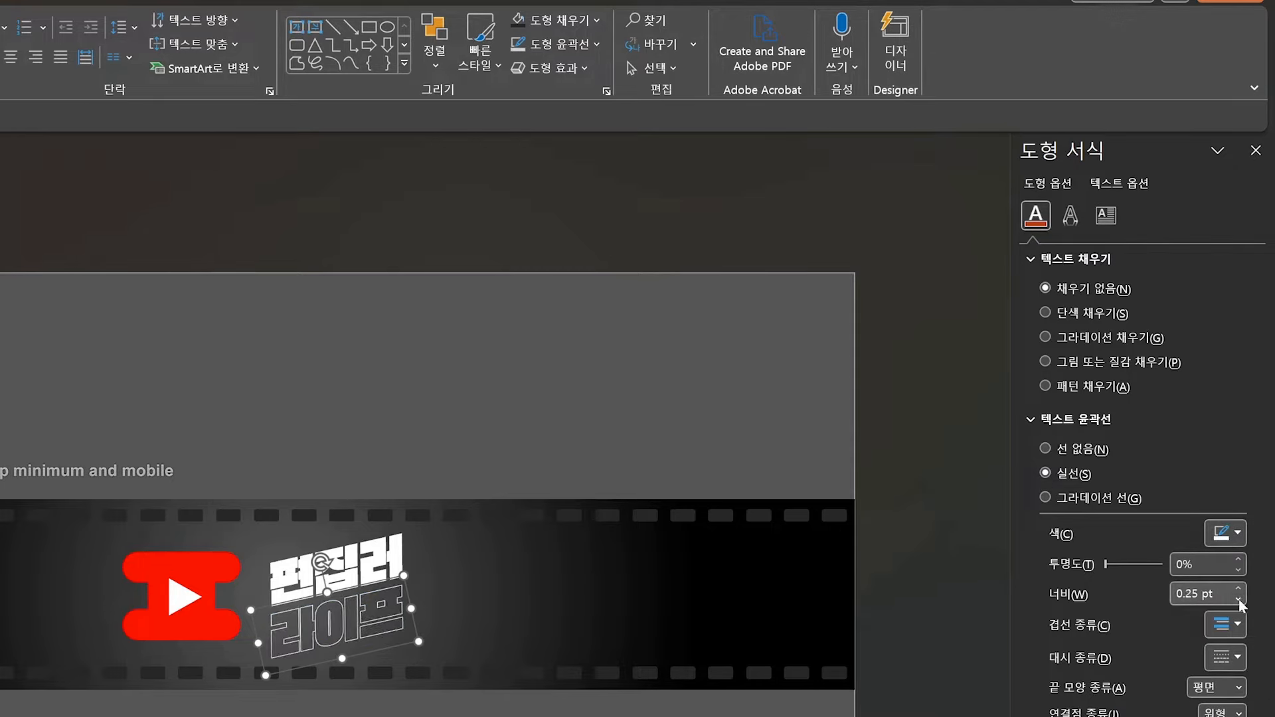
click(925, 592)
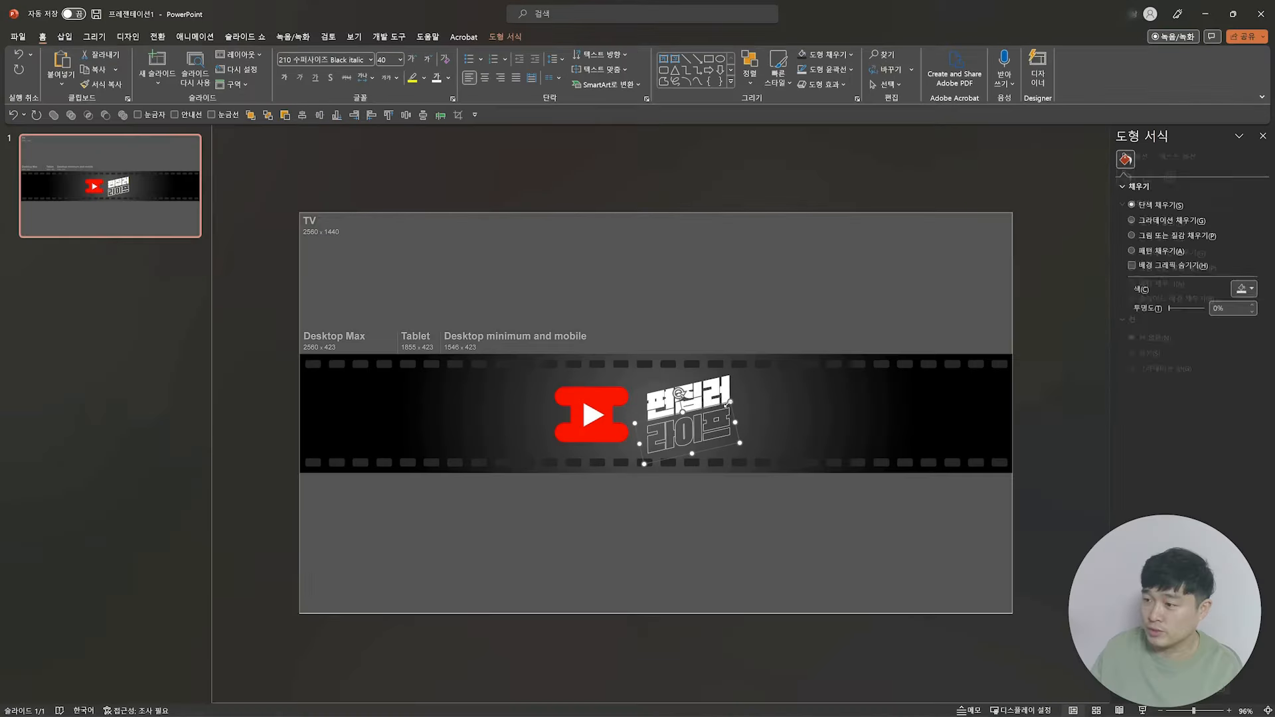
Step: Shift the outlined 라이프 slightly right so it is offset beneath 편집러, and deselect it
click(364, 588)
drag(706, 410, 714, 405)
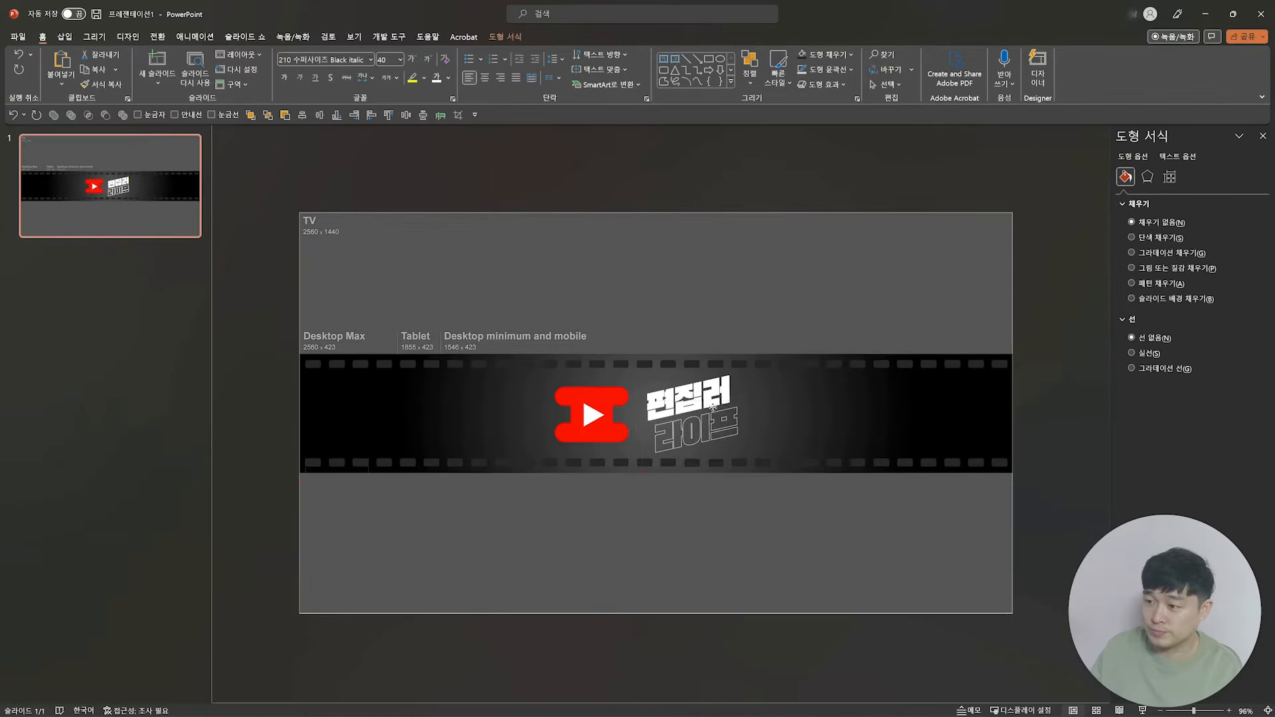
click(1072, 410)
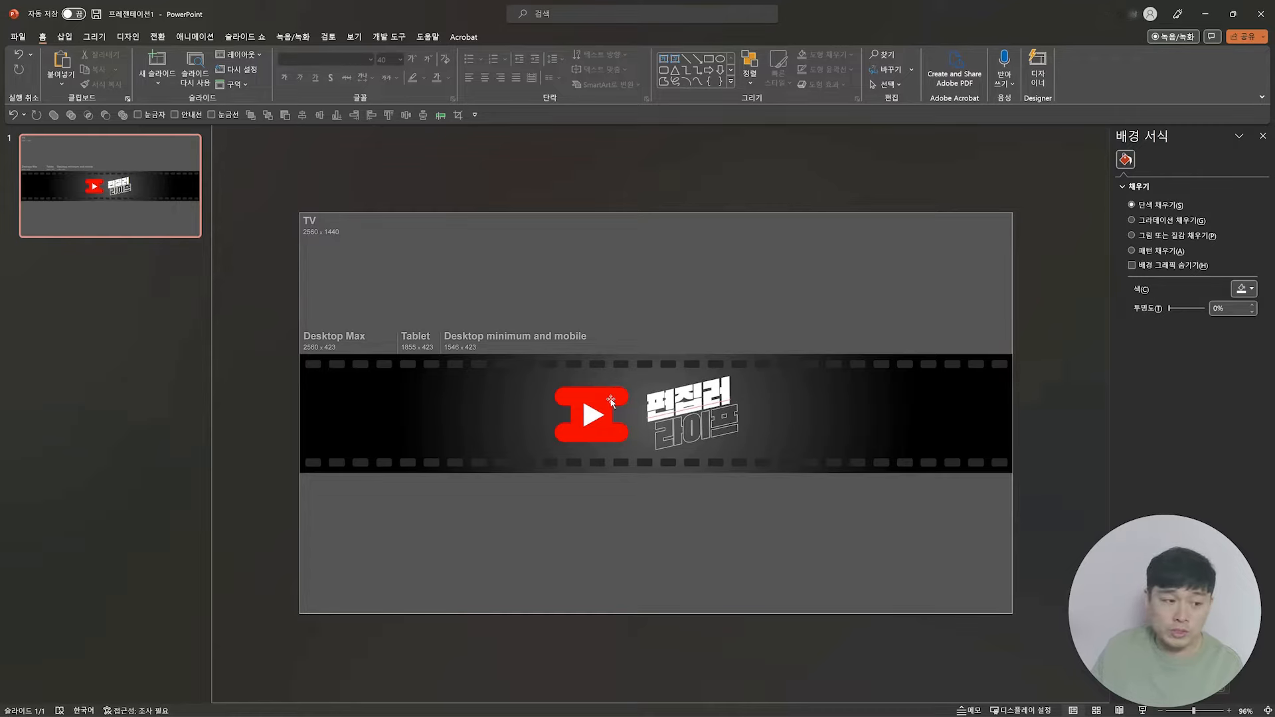
Step: Tilt the red play-button logo counterclockwise to match the lettering and move it right up against the text
drag(604, 420, 584, 368)
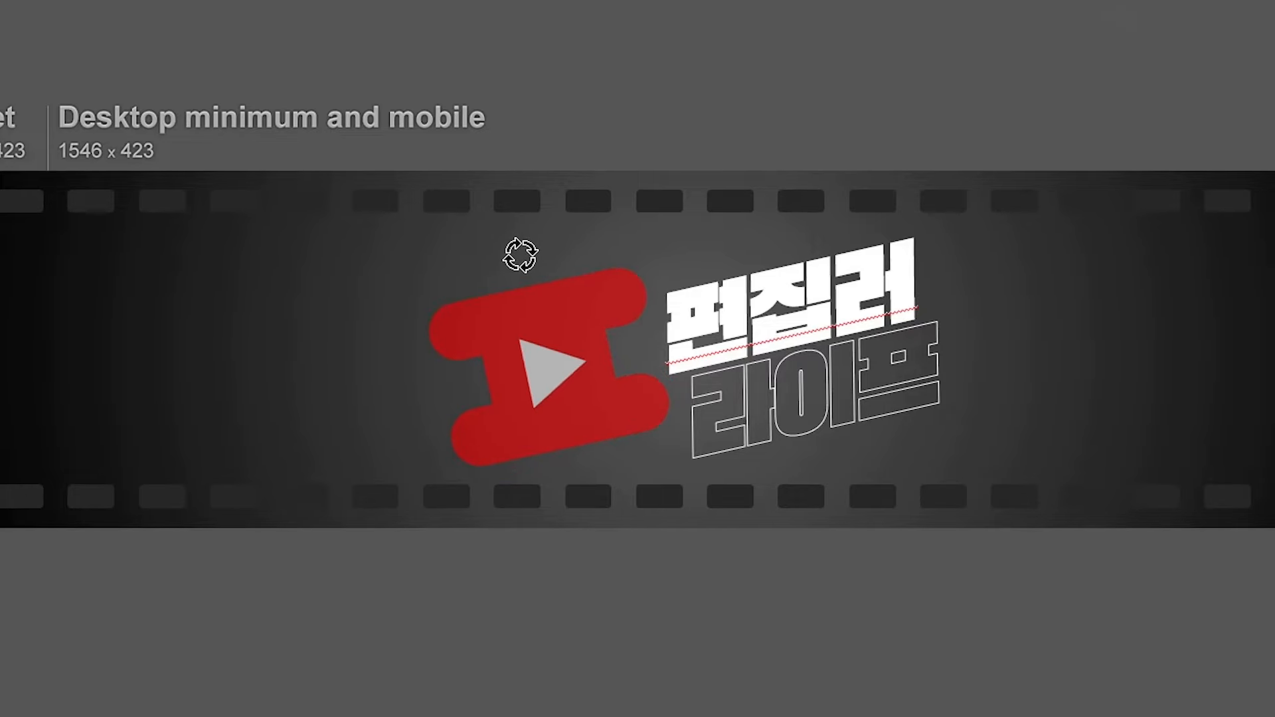
drag(585, 296, 660, 294)
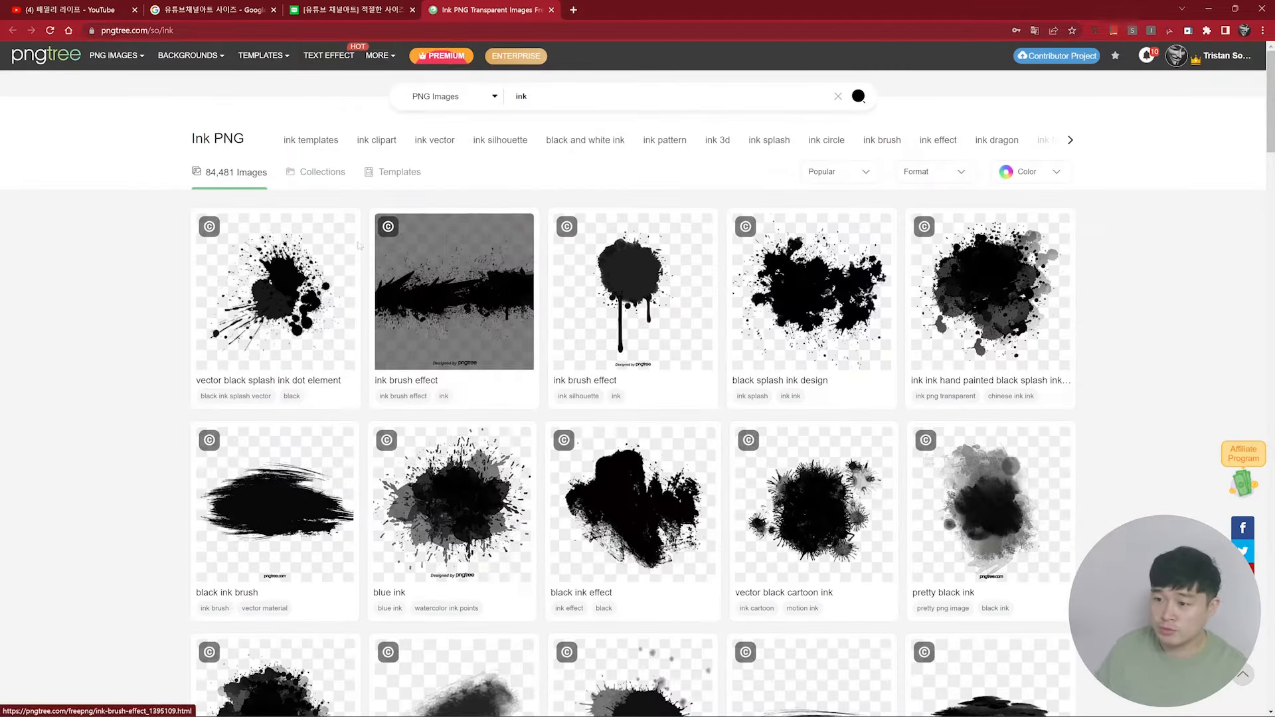
Step: Open the vector black splash ink dot element on Pngtree and insert the ink splash image into the PowerPoint slide
click(292, 261)
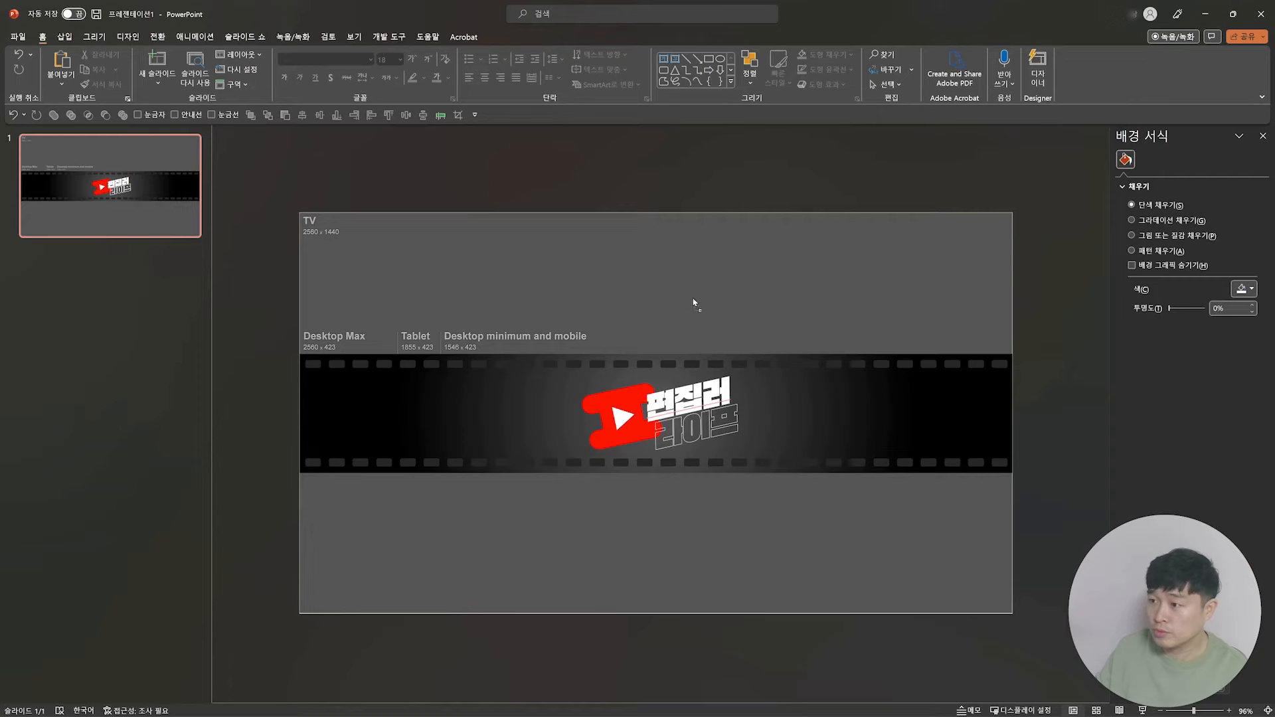
key(ctrl+v)
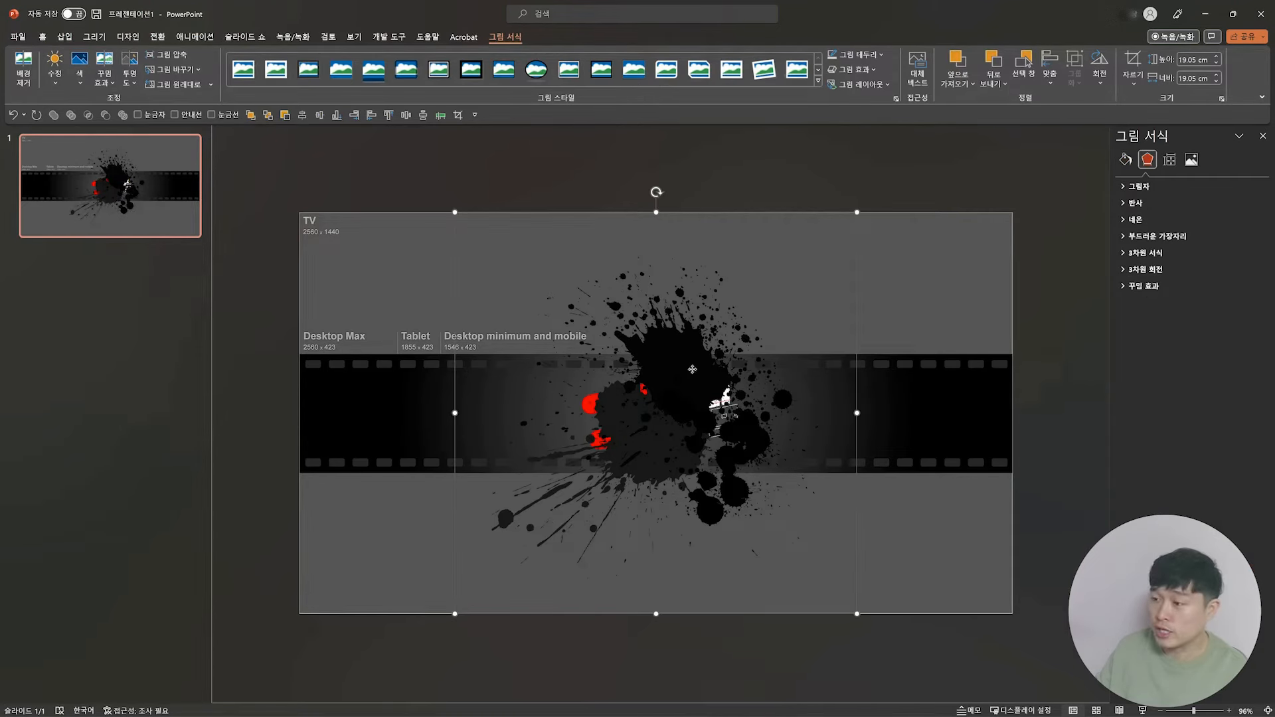
Step: Send the ink splash to the back, and send the template image and black band behind it so the splash sits beneath the logo and text
right_click(649, 388)
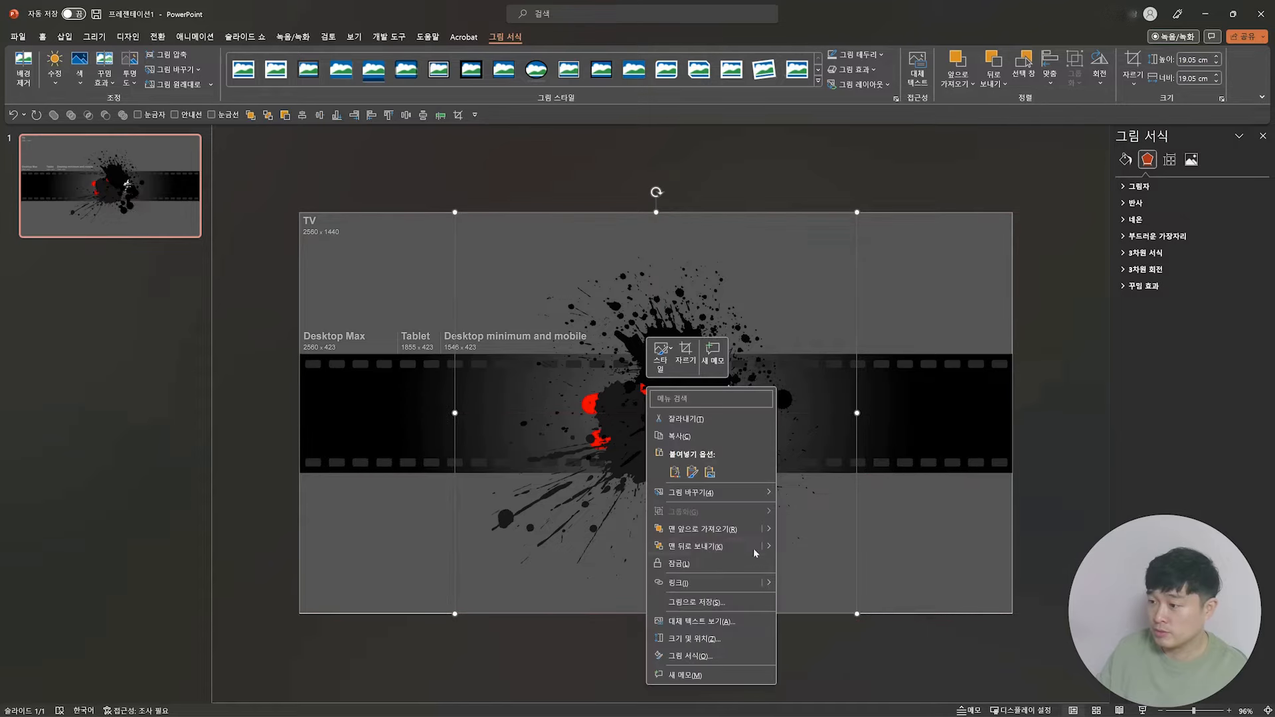
click(749, 546)
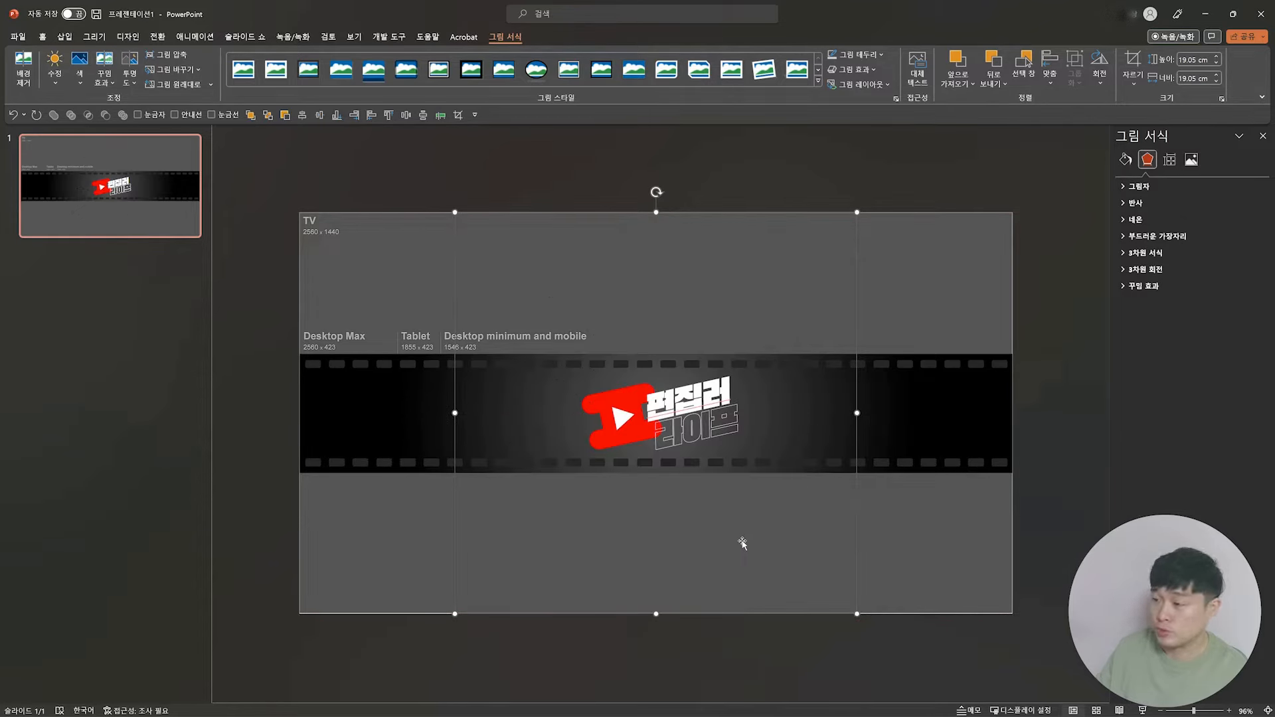
click(955, 296)
shift+click(950, 420)
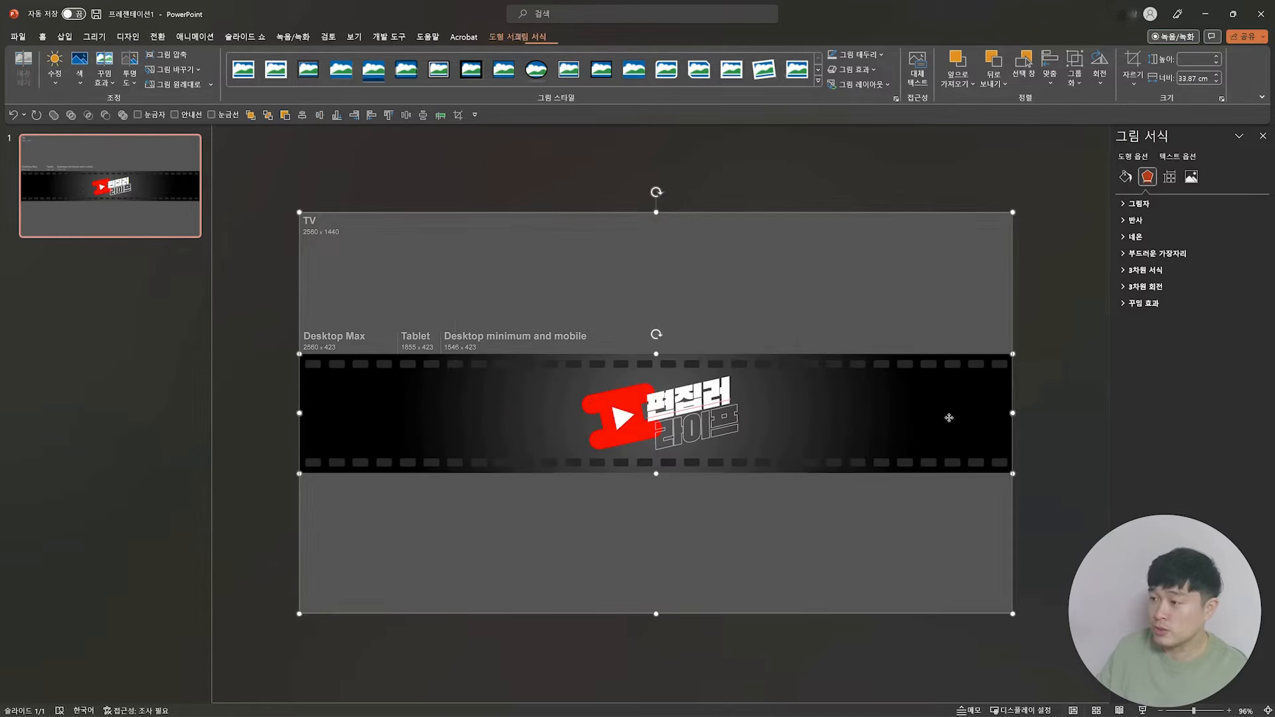
right_click(918, 413)
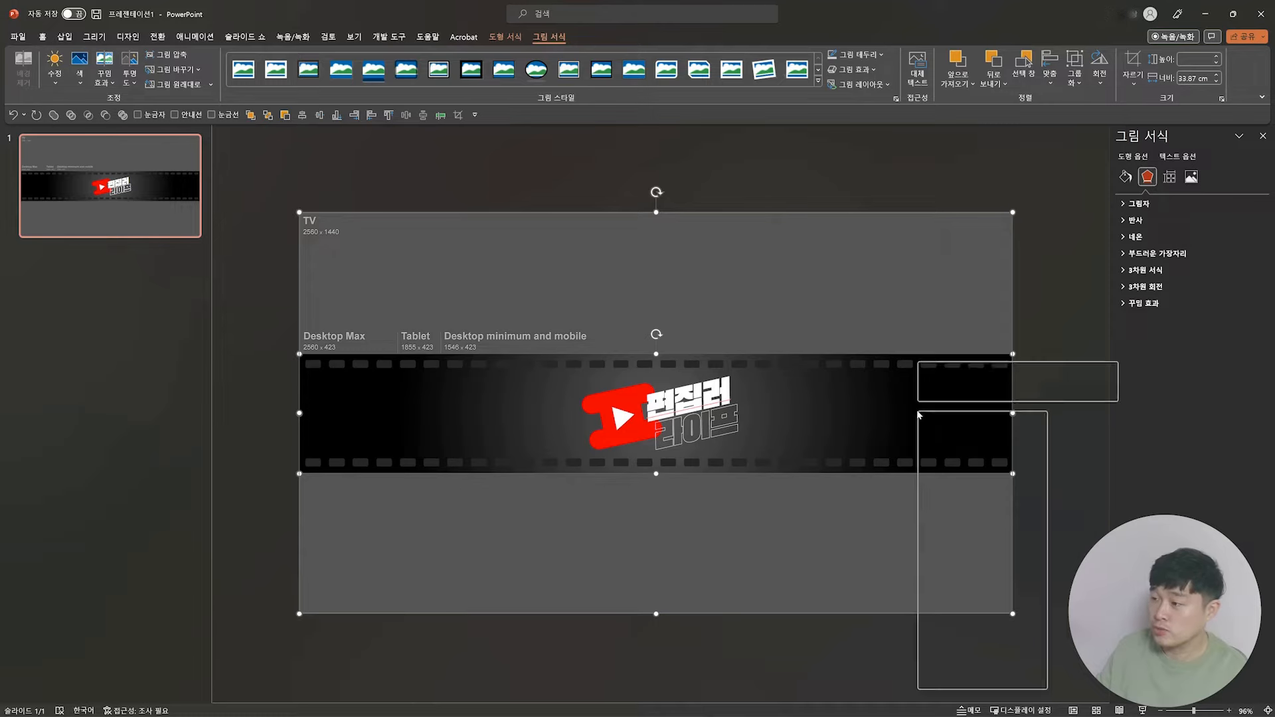
click(976, 551)
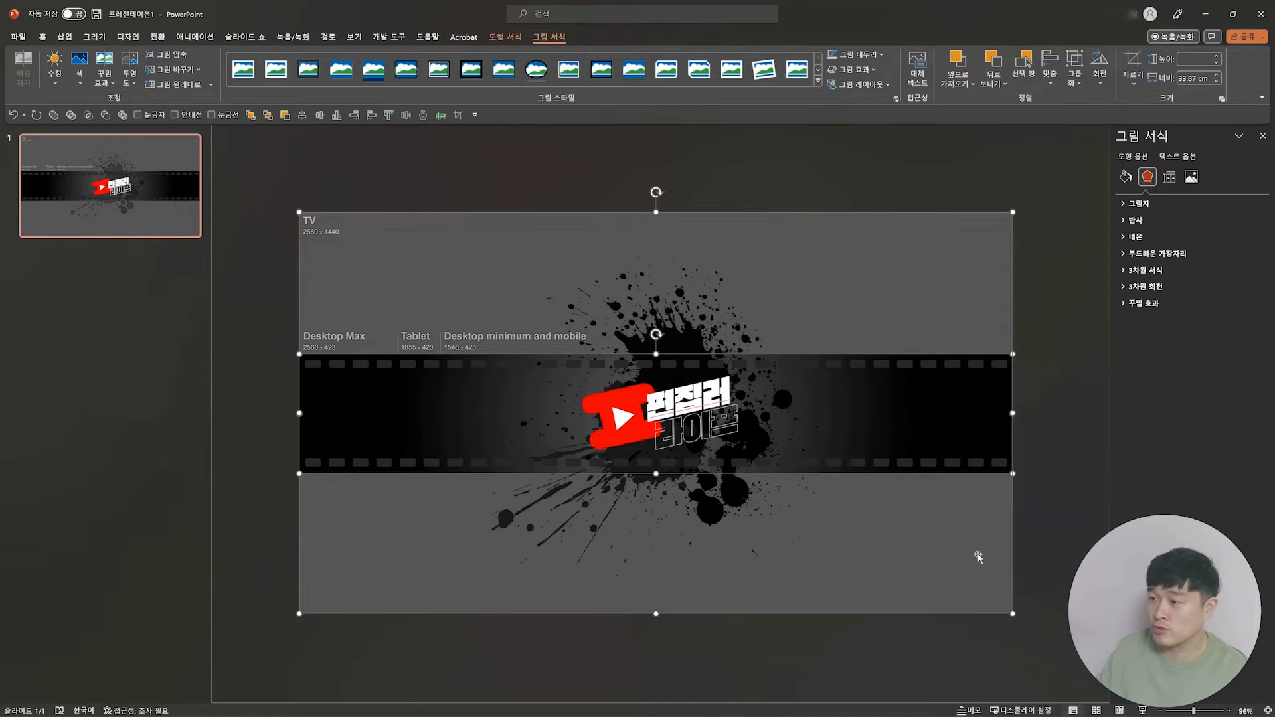
key(Escape)
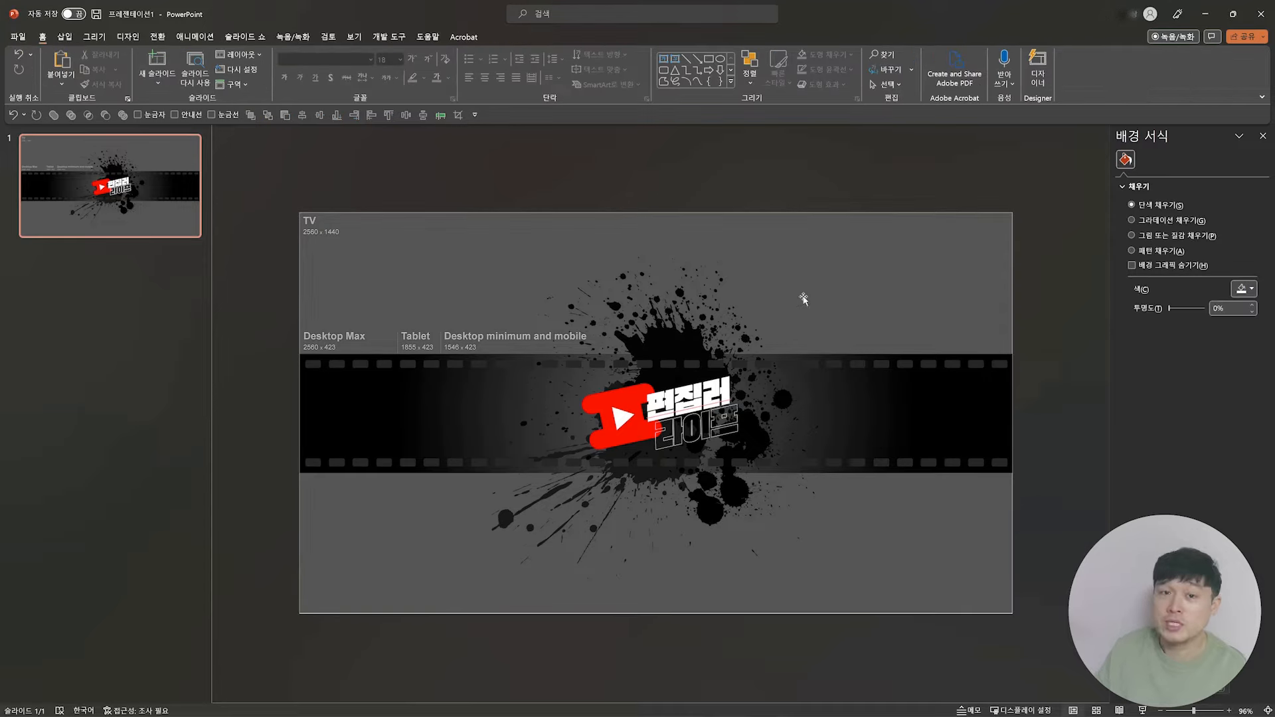
Step: Shrink the ink splash to about 13.7 cm square and position it behind the logo and lettering
click(707, 316)
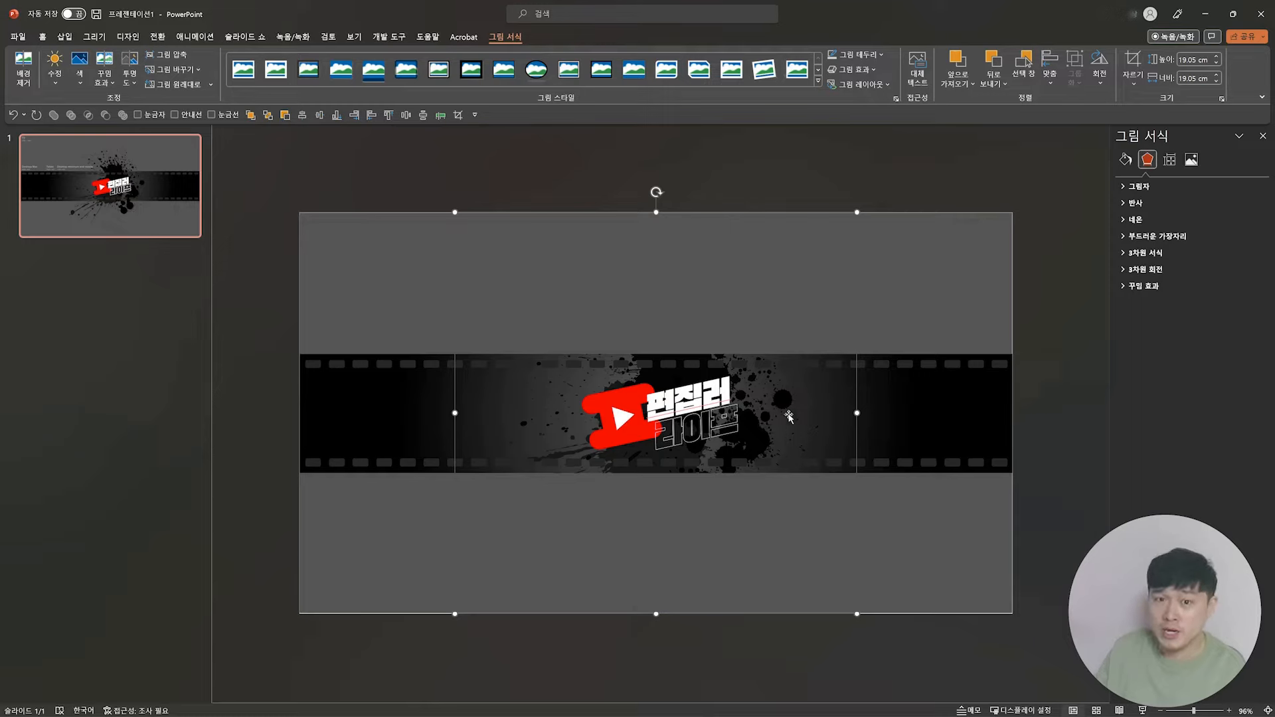
drag(856, 214, 746, 327)
drag(627, 542, 655, 488)
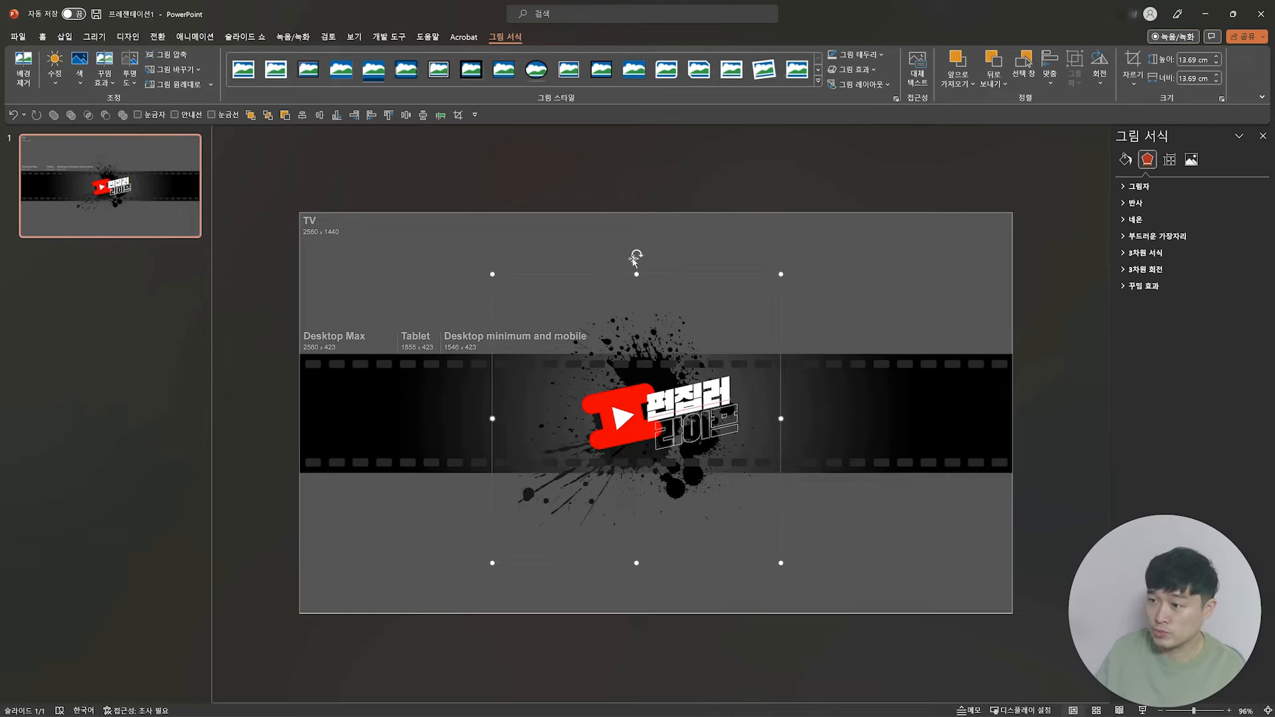
Step: Rotate the ink splash slightly clockwise behind the logo and increase its picture transparency to make it fainter
drag(637, 254, 702, 262)
click(1002, 485)
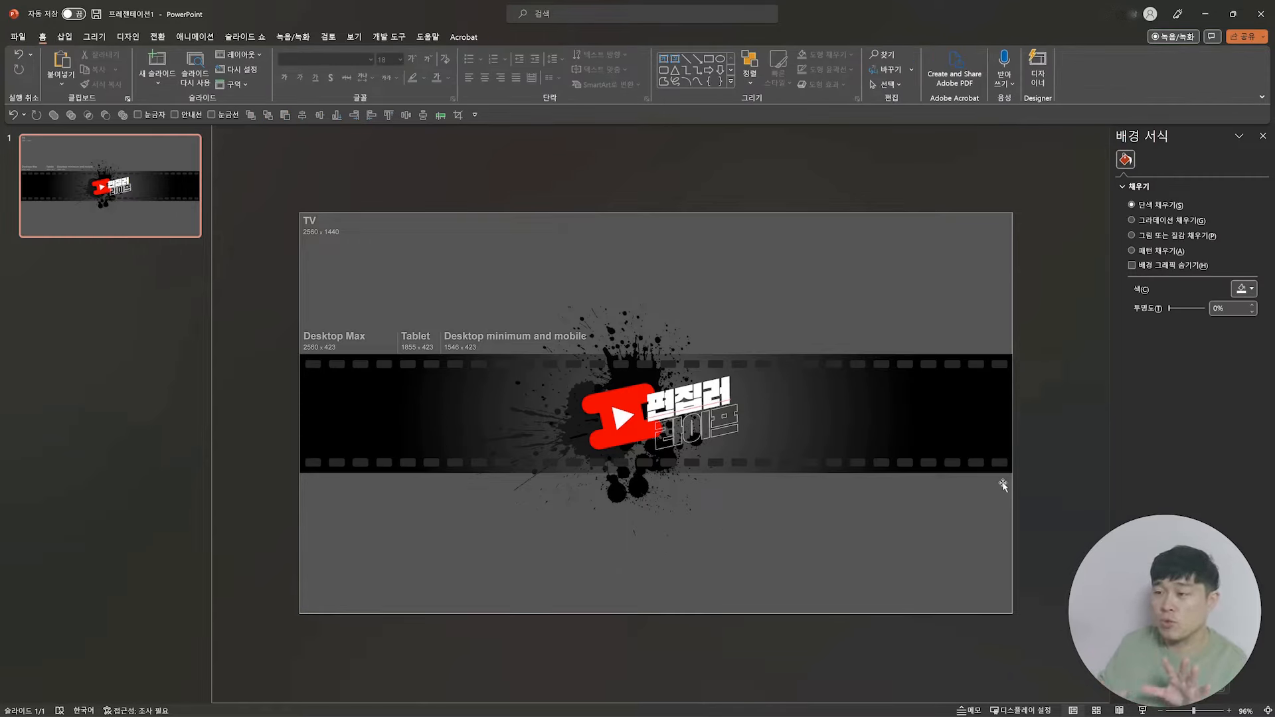
click(627, 314)
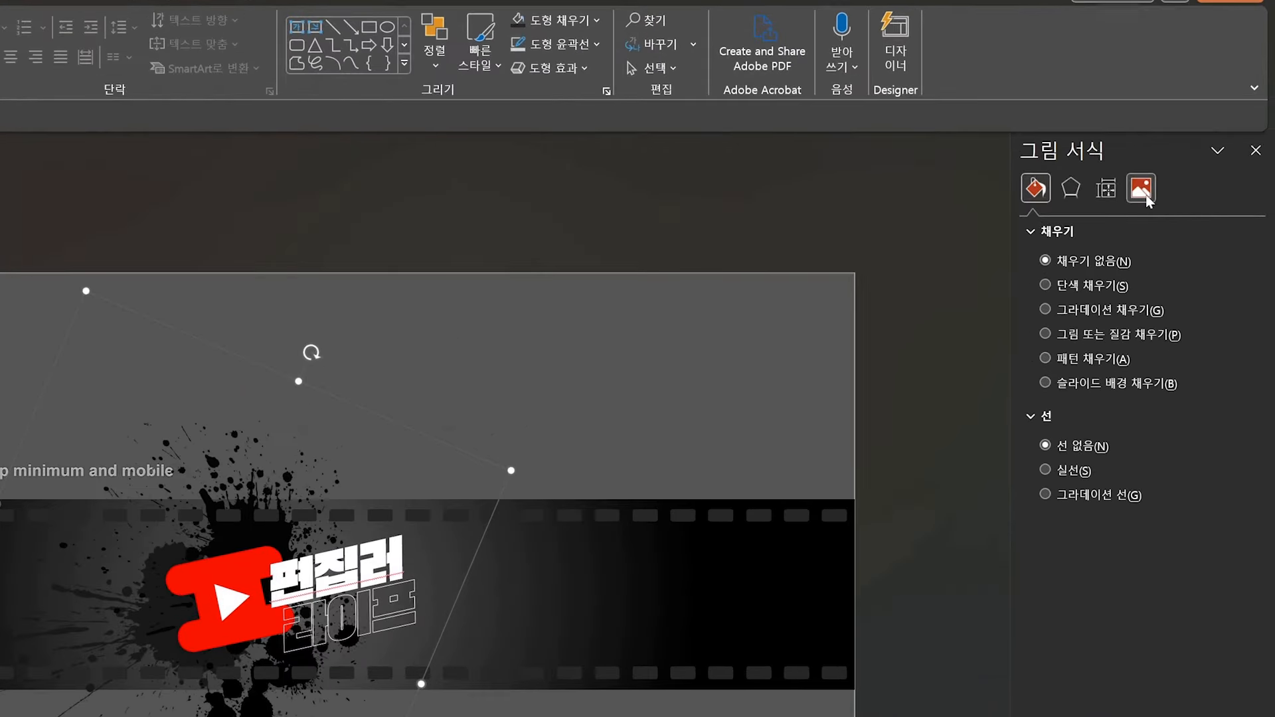
click(1144, 194)
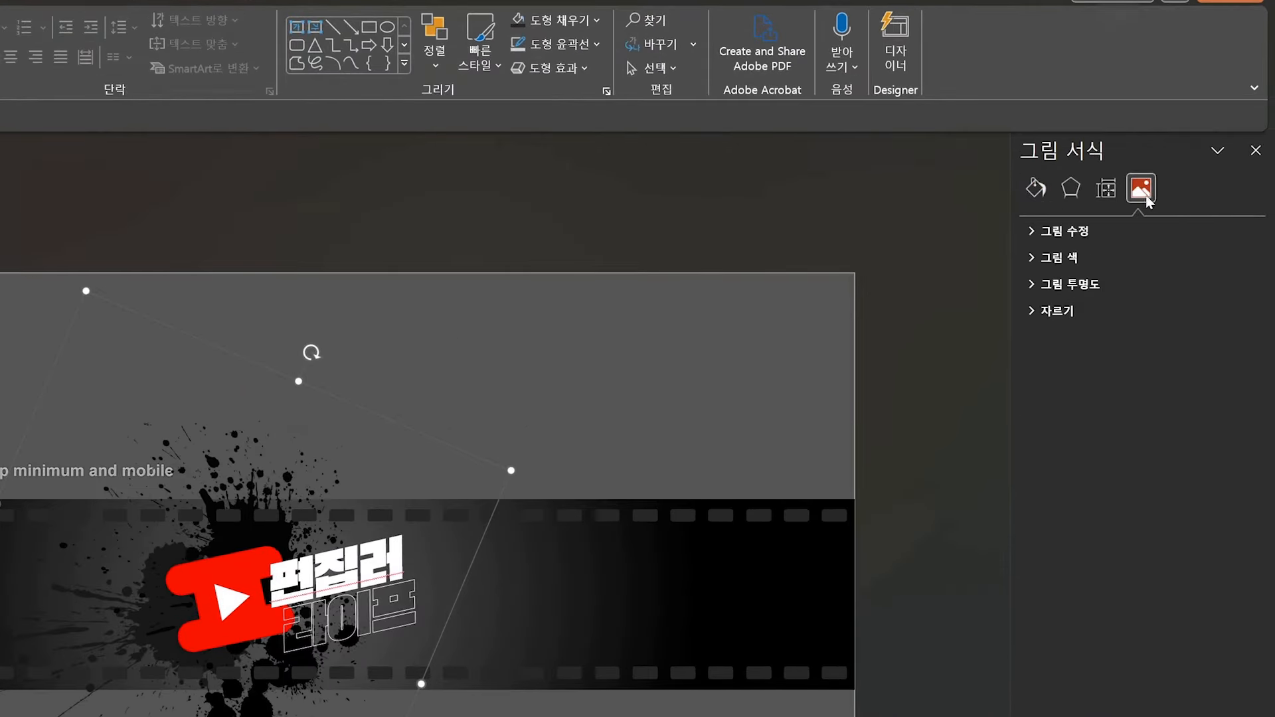
click(1029, 287)
drag(1084, 343, 1113, 342)
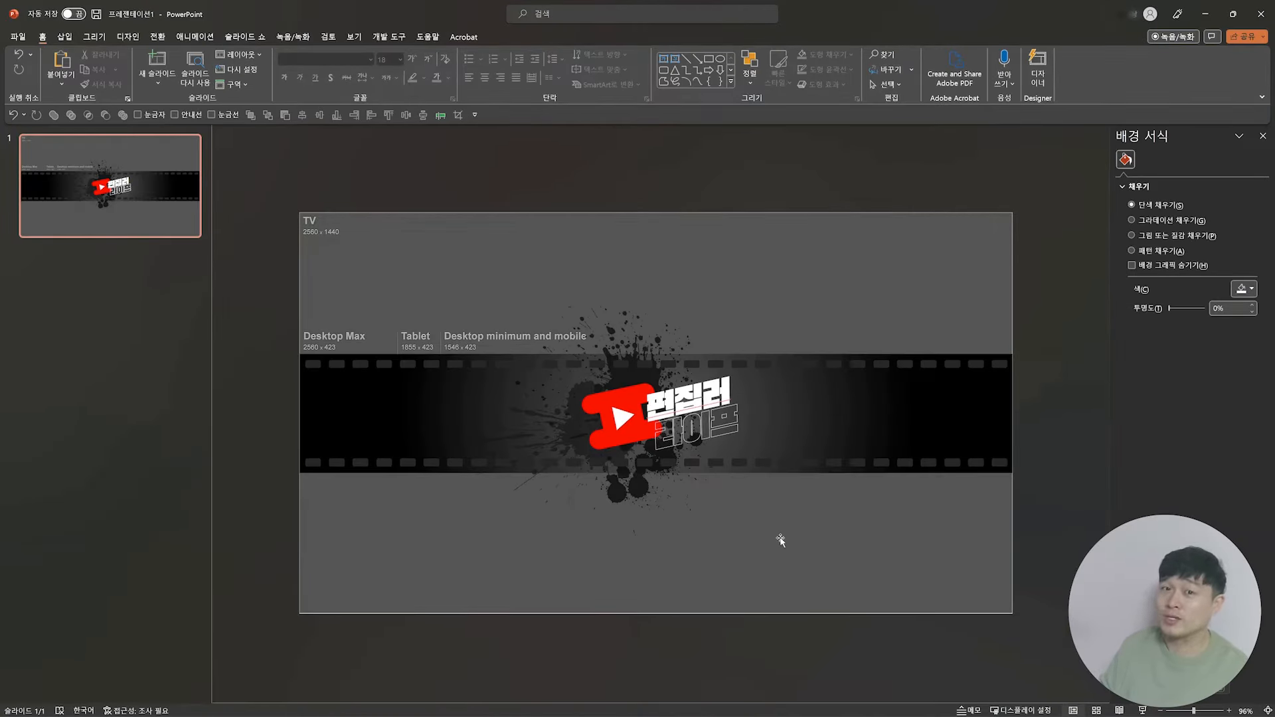
Step: Add a white text box reading 찾았다! 영상 편집 인생 꿀팁! above the film strip, to the right of the title
click(663, 58)
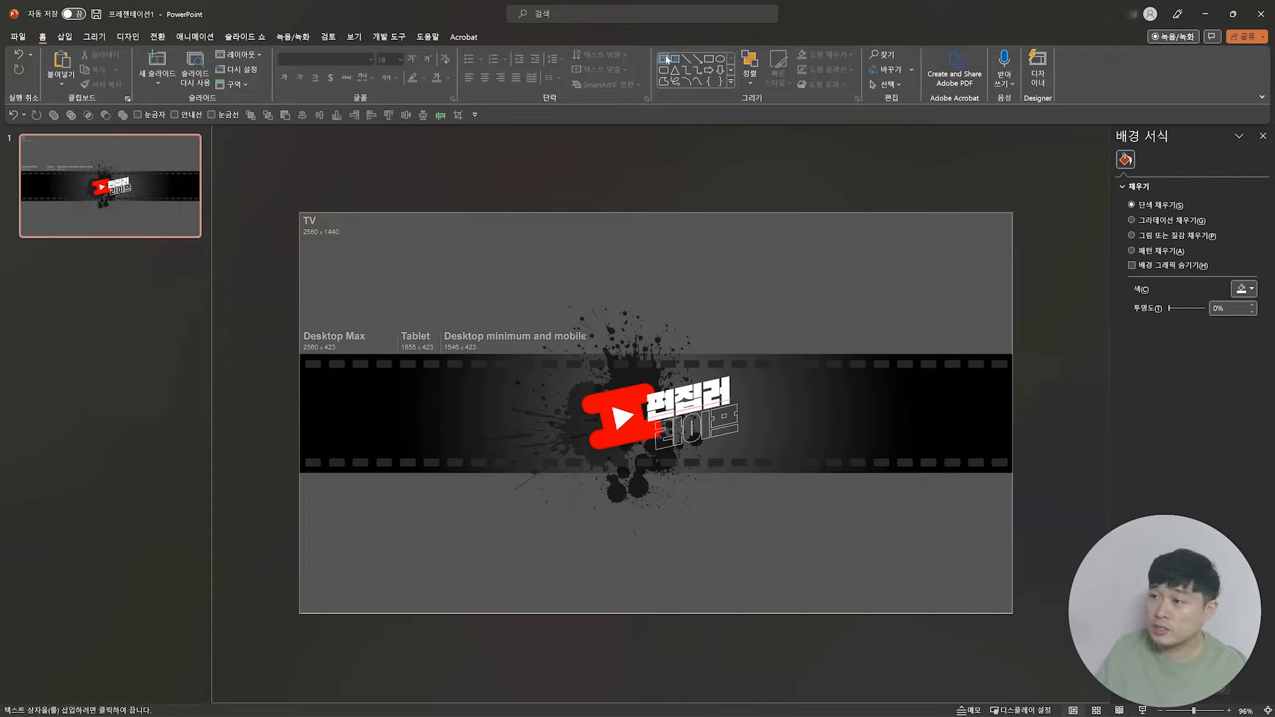
click(782, 421)
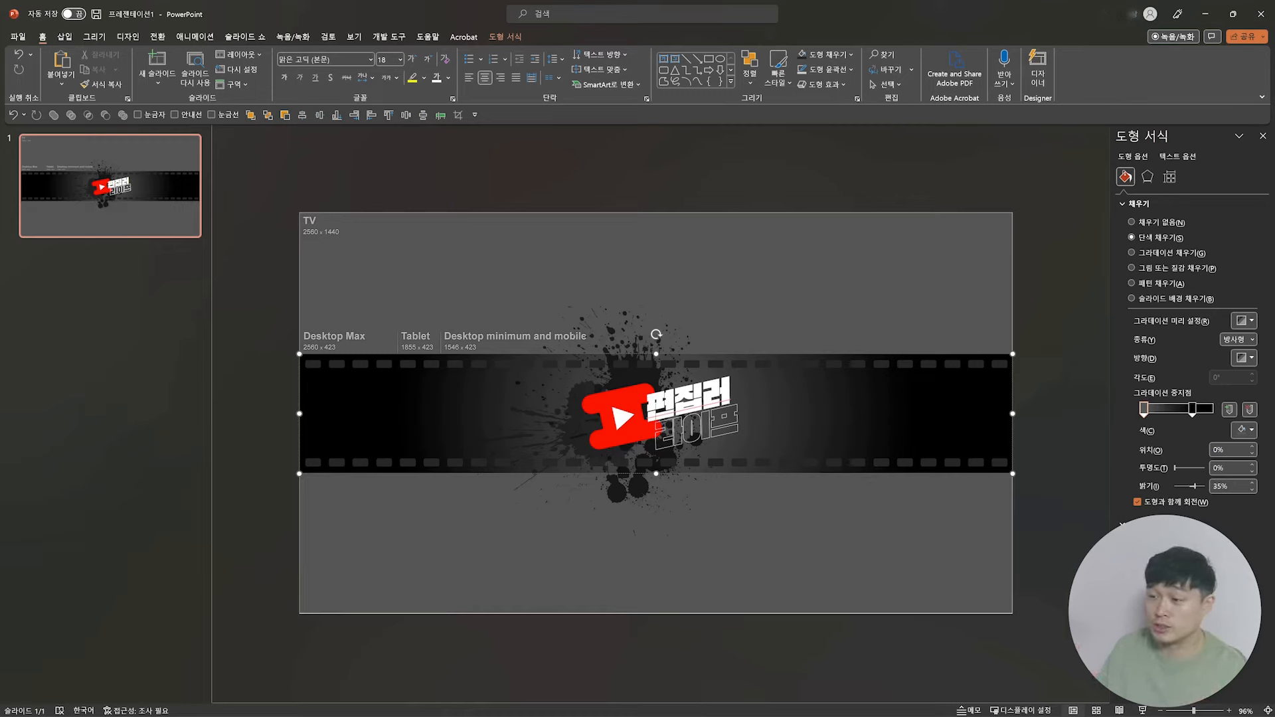
click(663, 60)
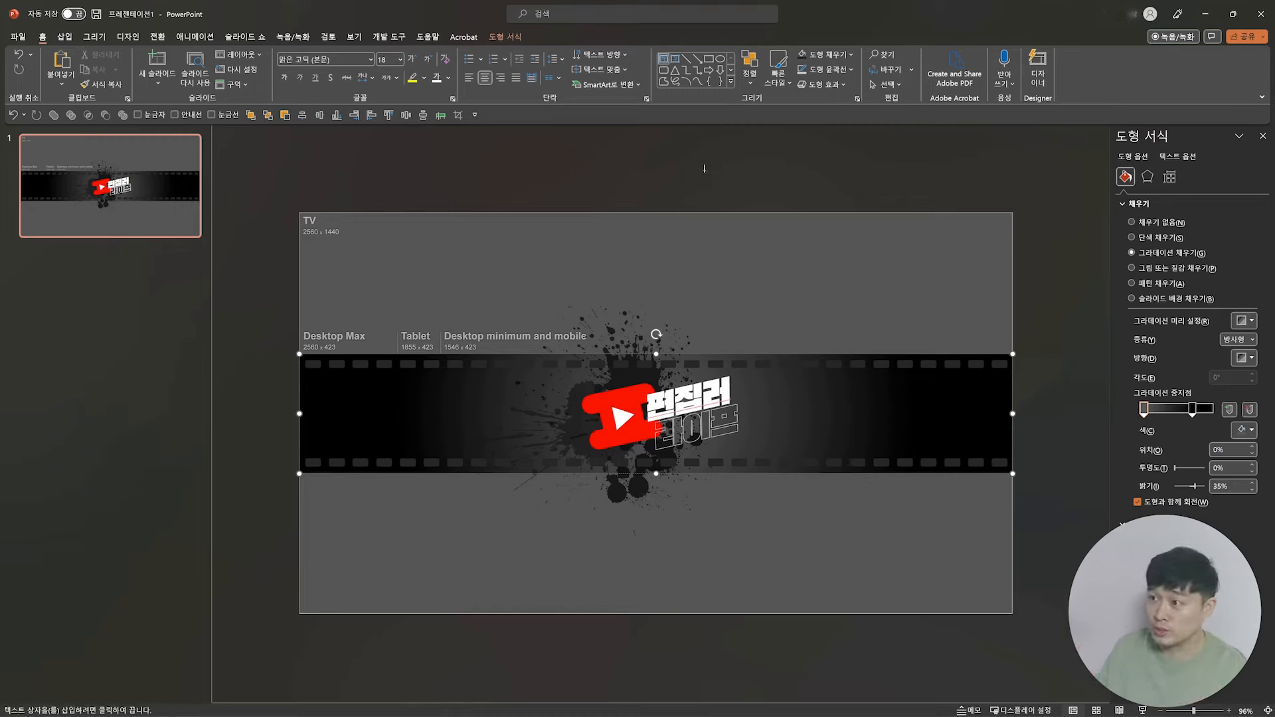
click(842, 316)
text(찾았다)
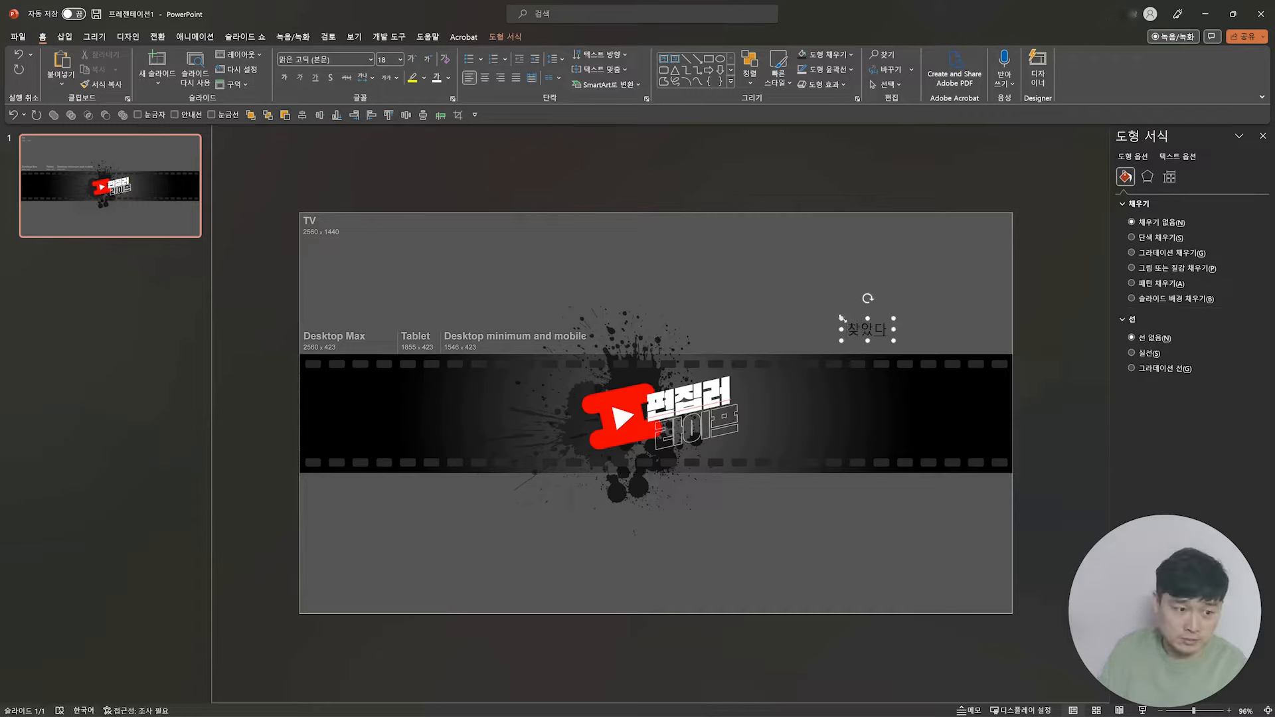
text(! 영상 편집 인생 ㄲ)
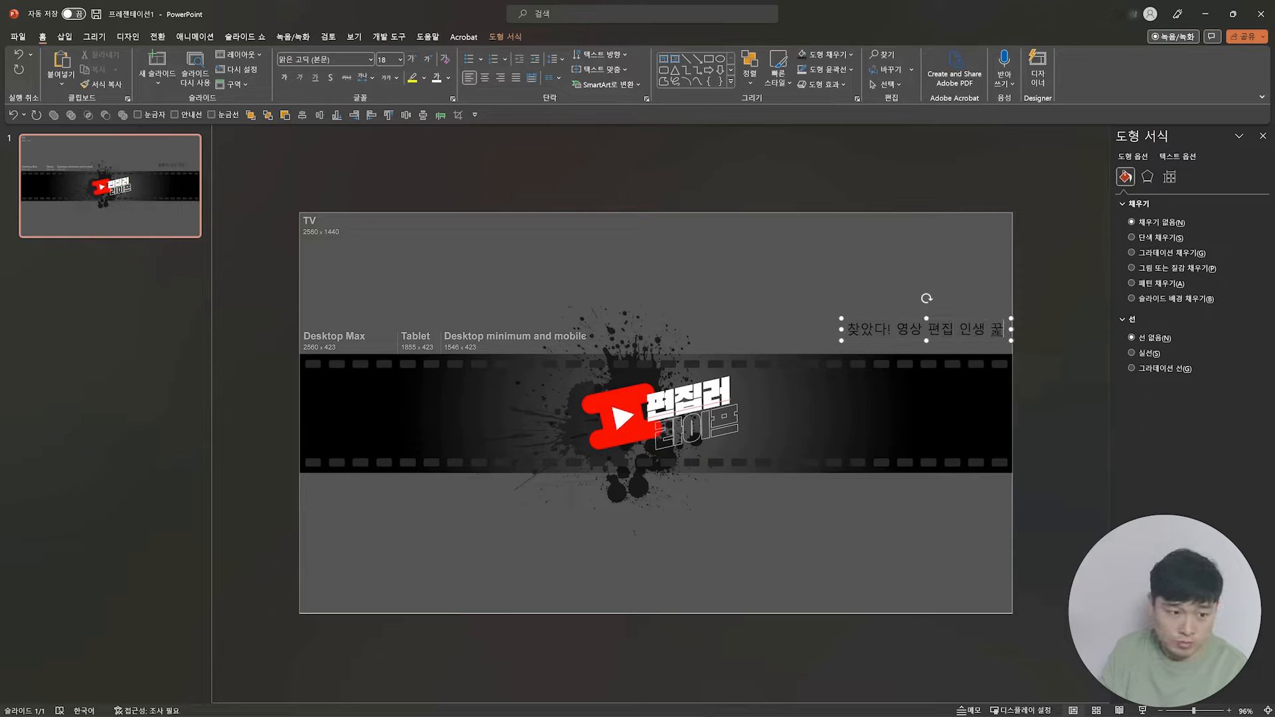
text(팁)
drag(965, 320, 849, 305)
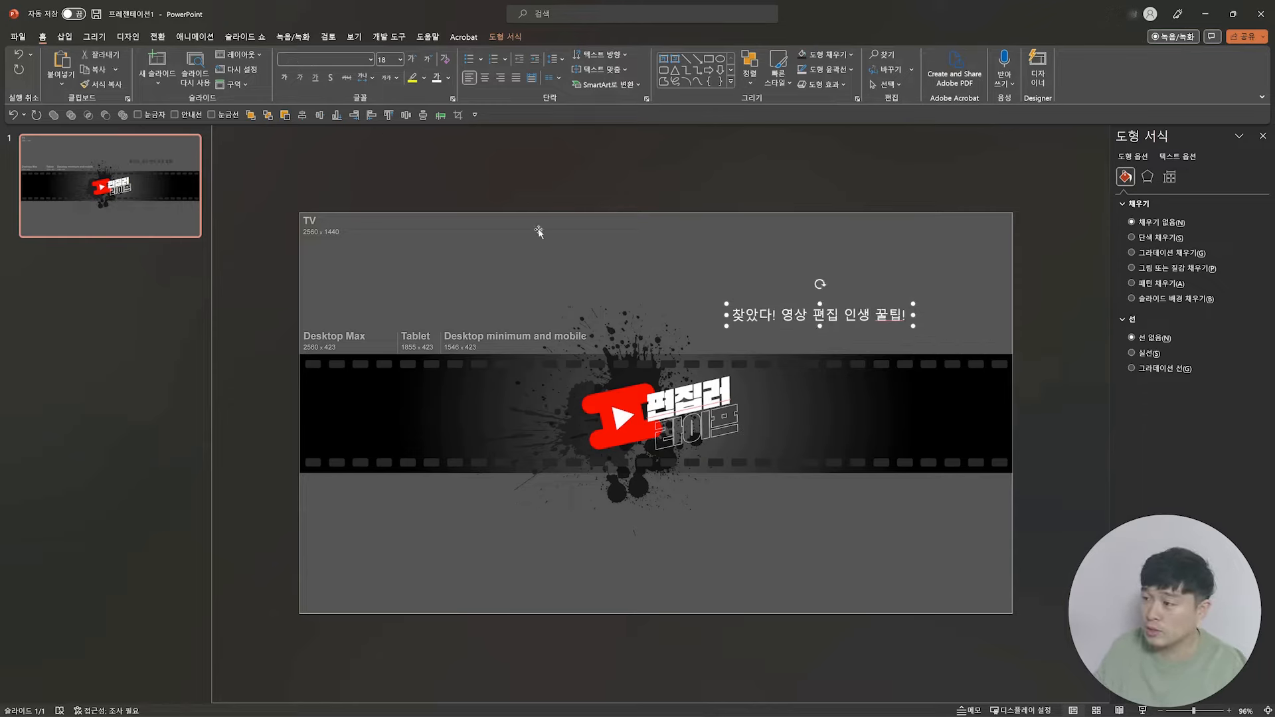
Step: Set the tagline in 나눔스퀘어 네오 OTF Light at size 11 and move it onto the black band beside the 편집러 라이프 title
click(370, 58)
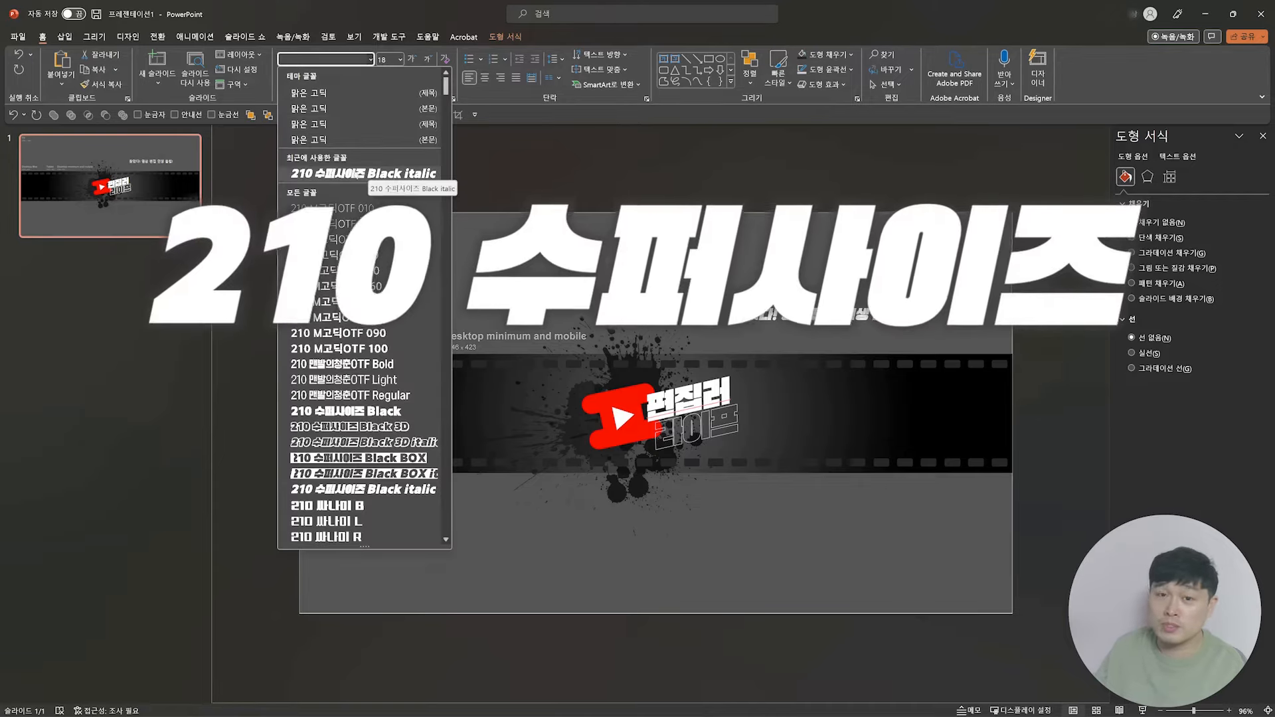
scroll(359, 191, down, 10)
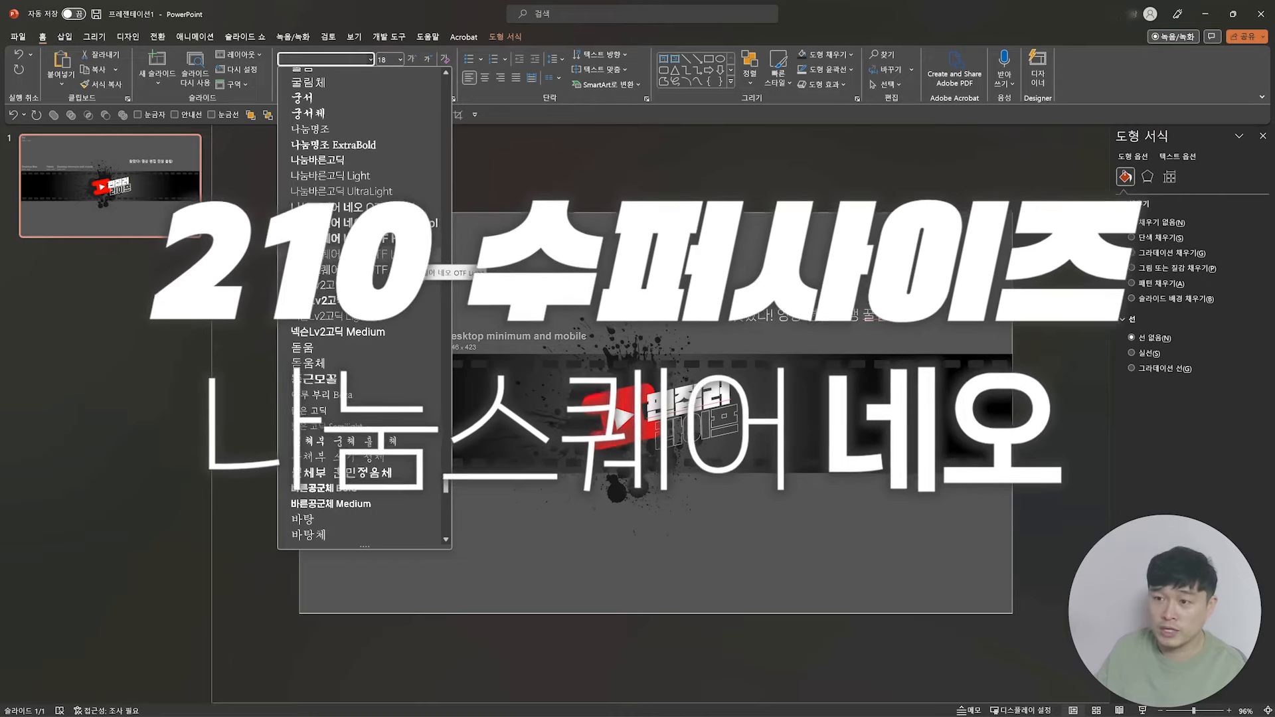
click(399, 254)
click(385, 60)
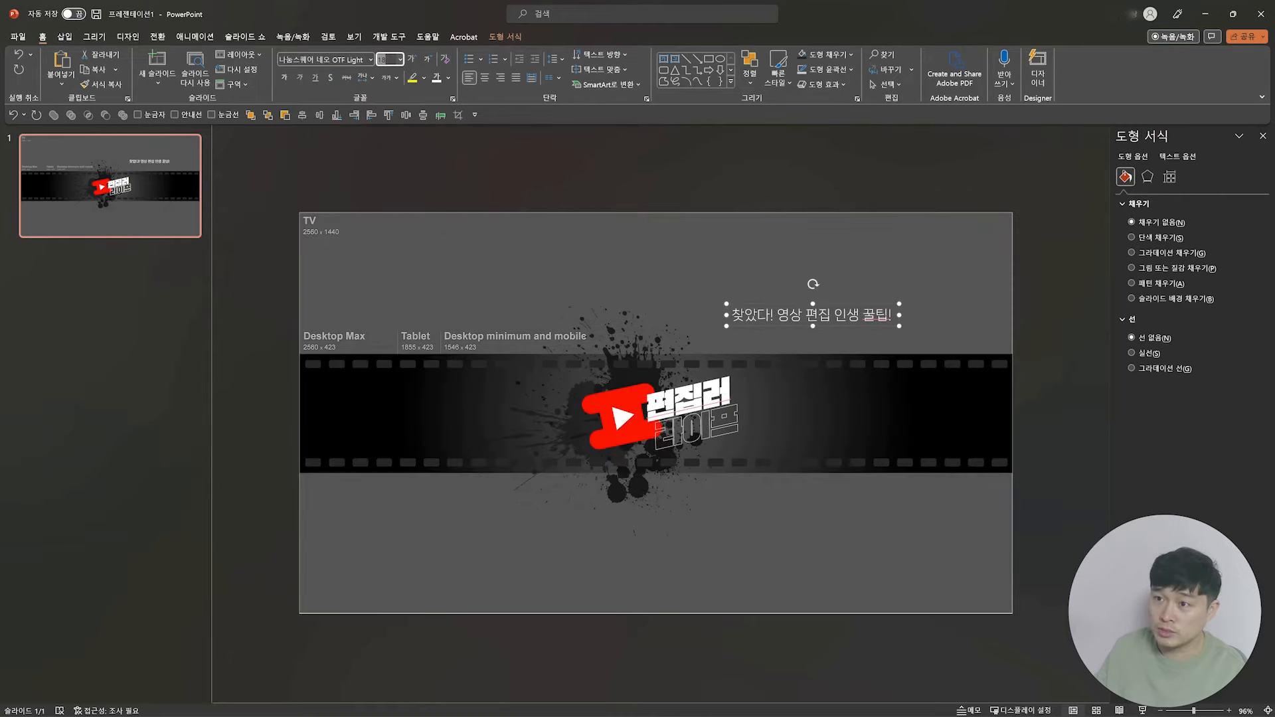
text(11)
key(Return)
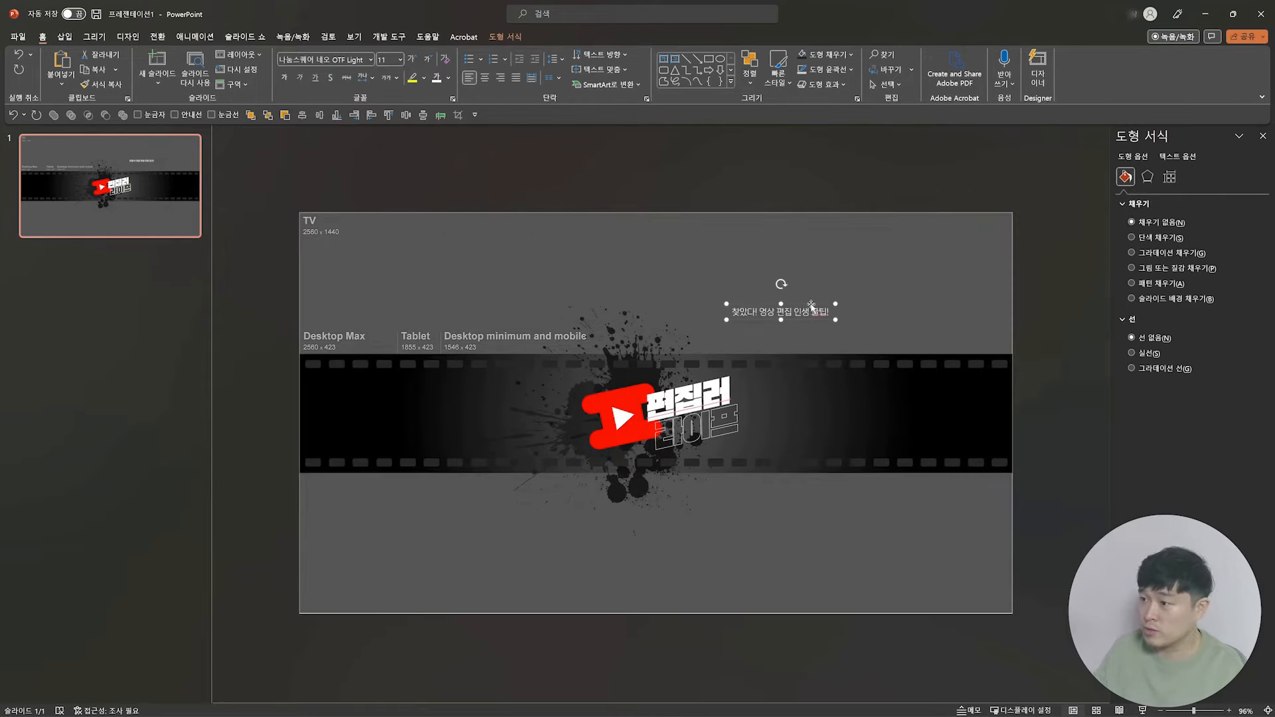
drag(810, 303, 840, 403)
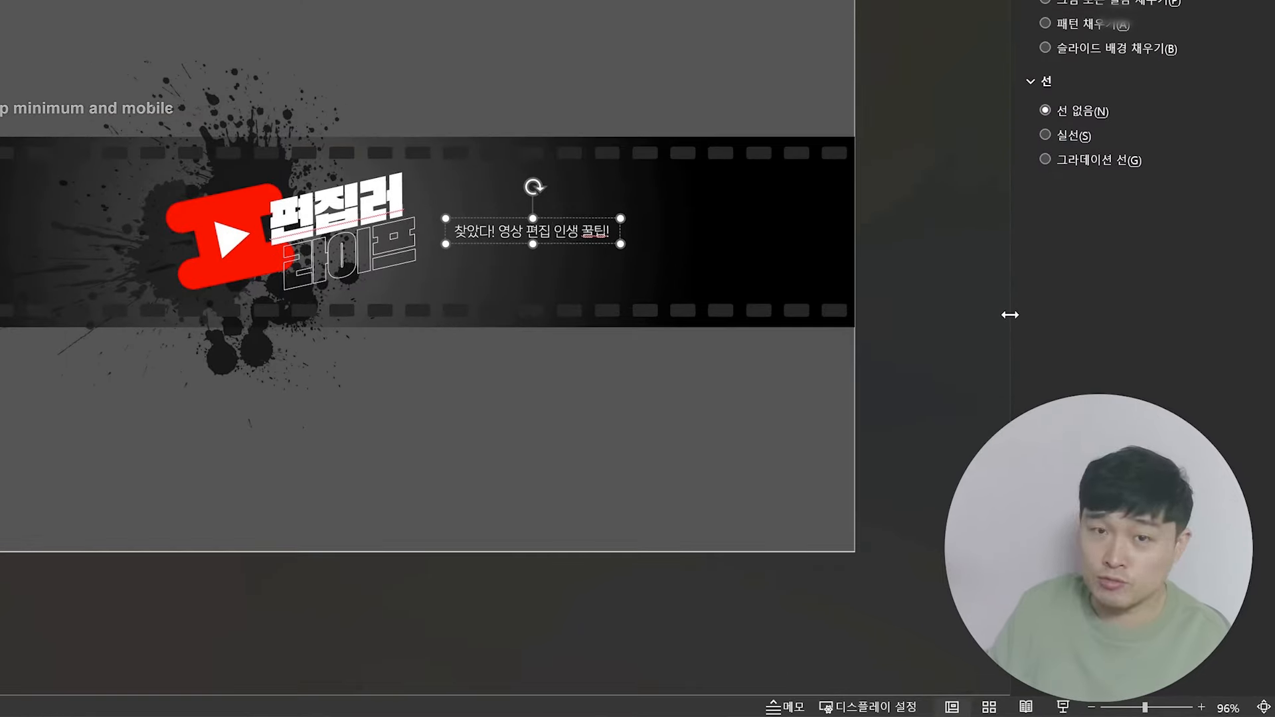
Step: Set the words 인생 꿀팁! in the tagline to the Bold variant of the font
key(shift+Right)
key(shift+Right)
key(shift+Right)
key(shift+Right)
key(shift+Right)
key(shift+Right)
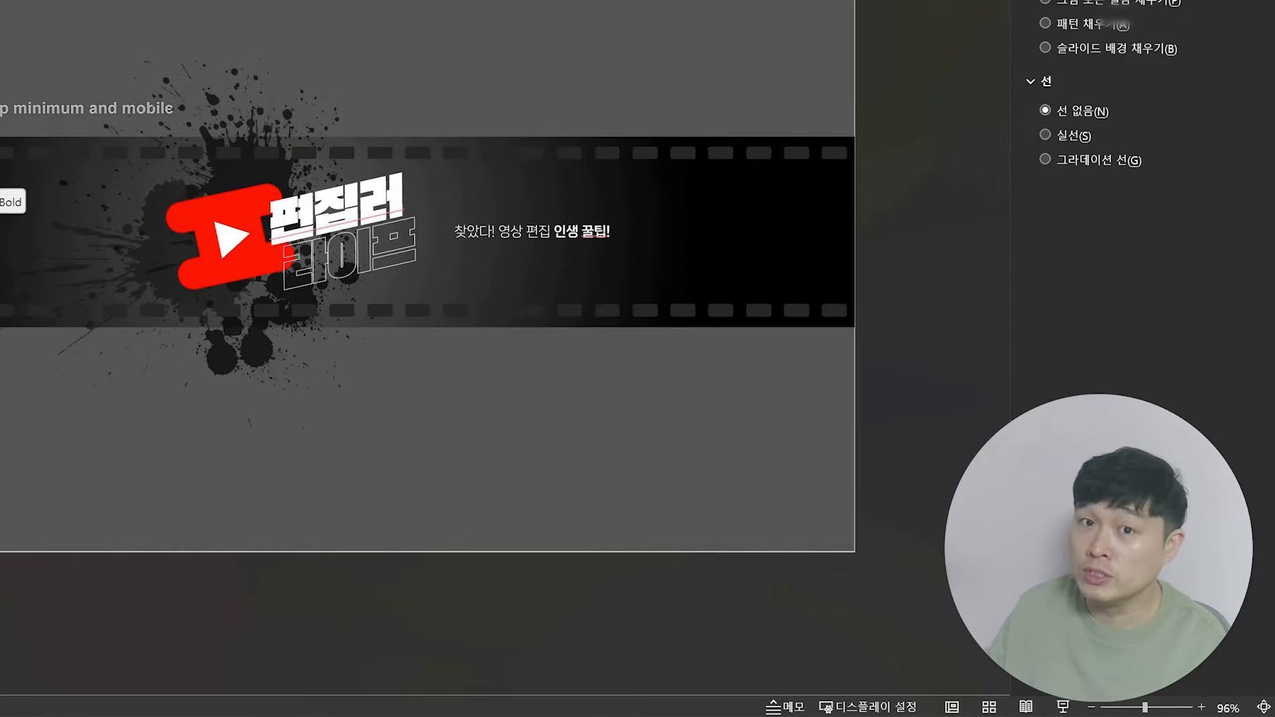
click(1, 189)
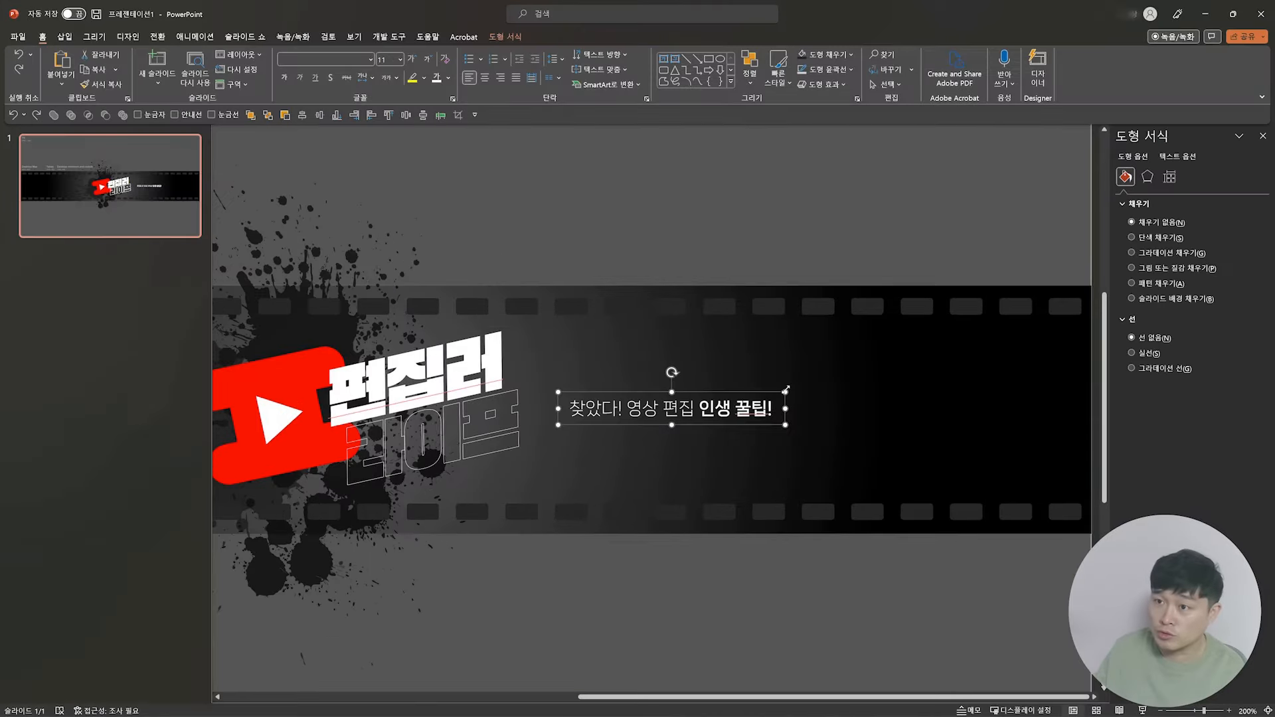
Step: Set the tagline's character spacing to tight (좁게) and widen the gaps between its words
click(365, 78)
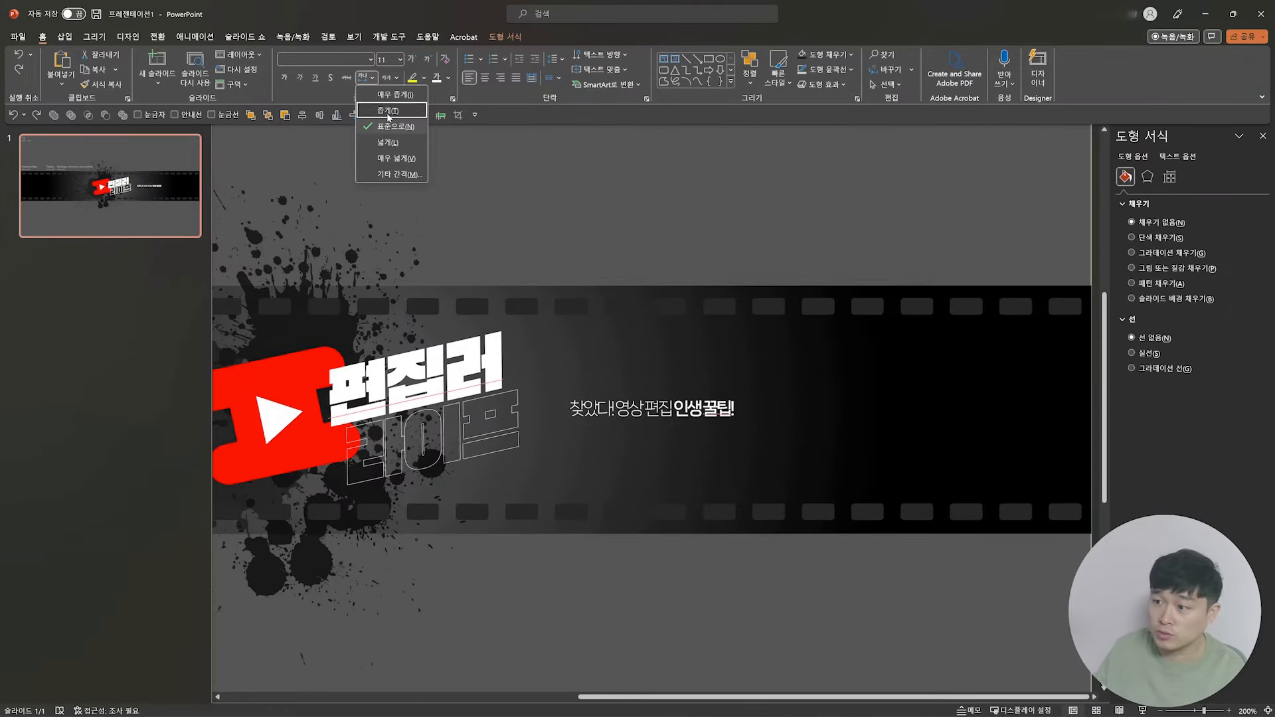
click(385, 109)
click(616, 409)
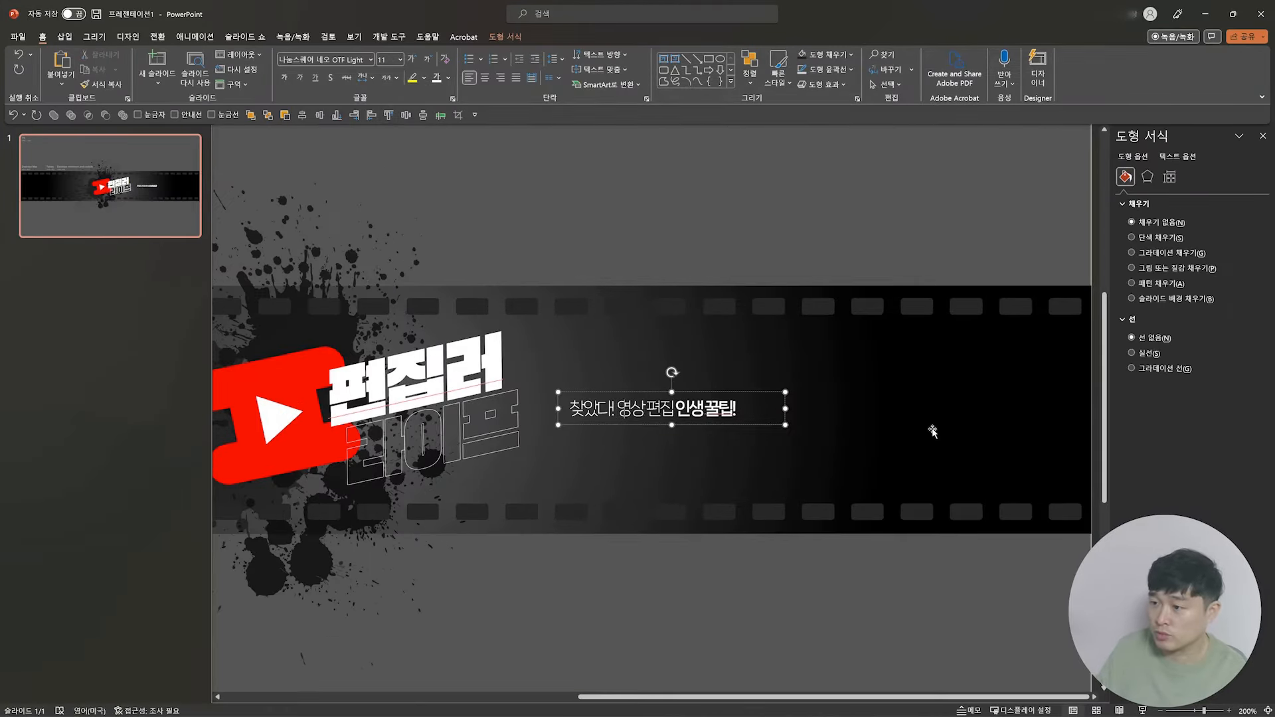
key(Right)
key(Right)
key(Right)
key(Right)
key(Right)
key(Right)
key(Left)
key(Left)
key(Left)
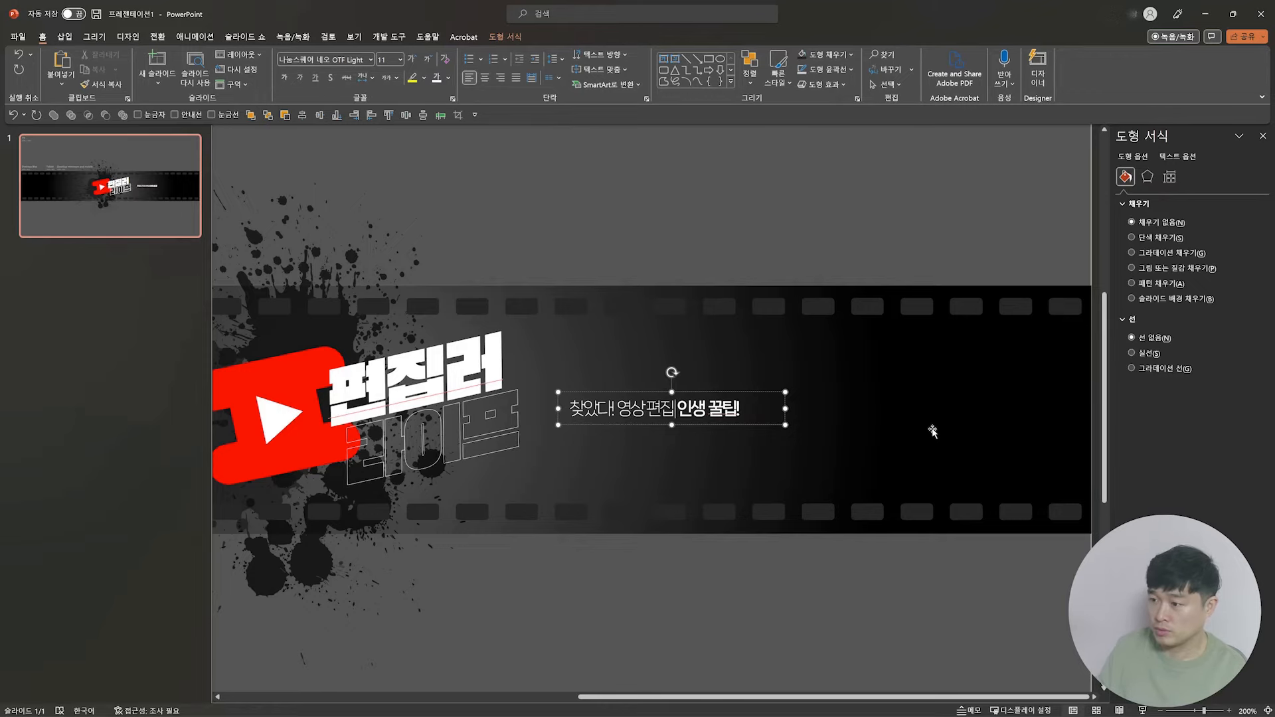
key(Left)
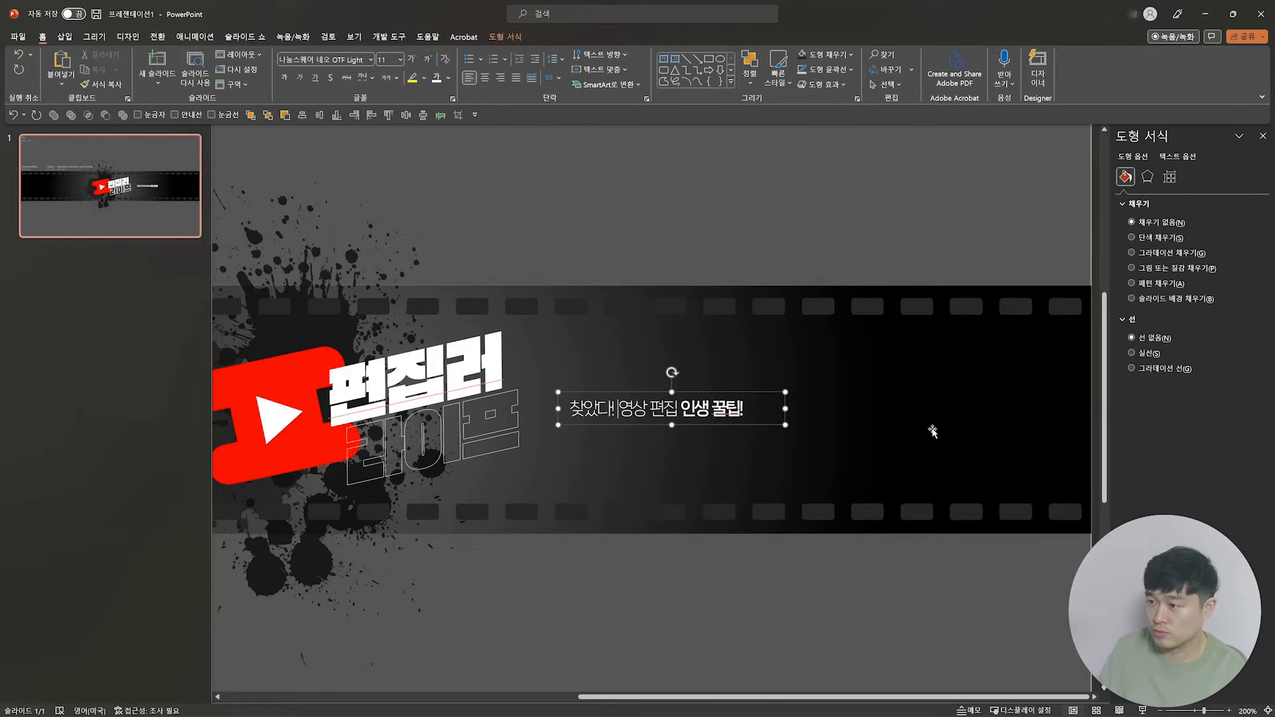
Step: Delete the gray channel art template image from the slide
click(931, 428)
scroll(973, 345, down, 5)
scroll(973, 346, down, 2)
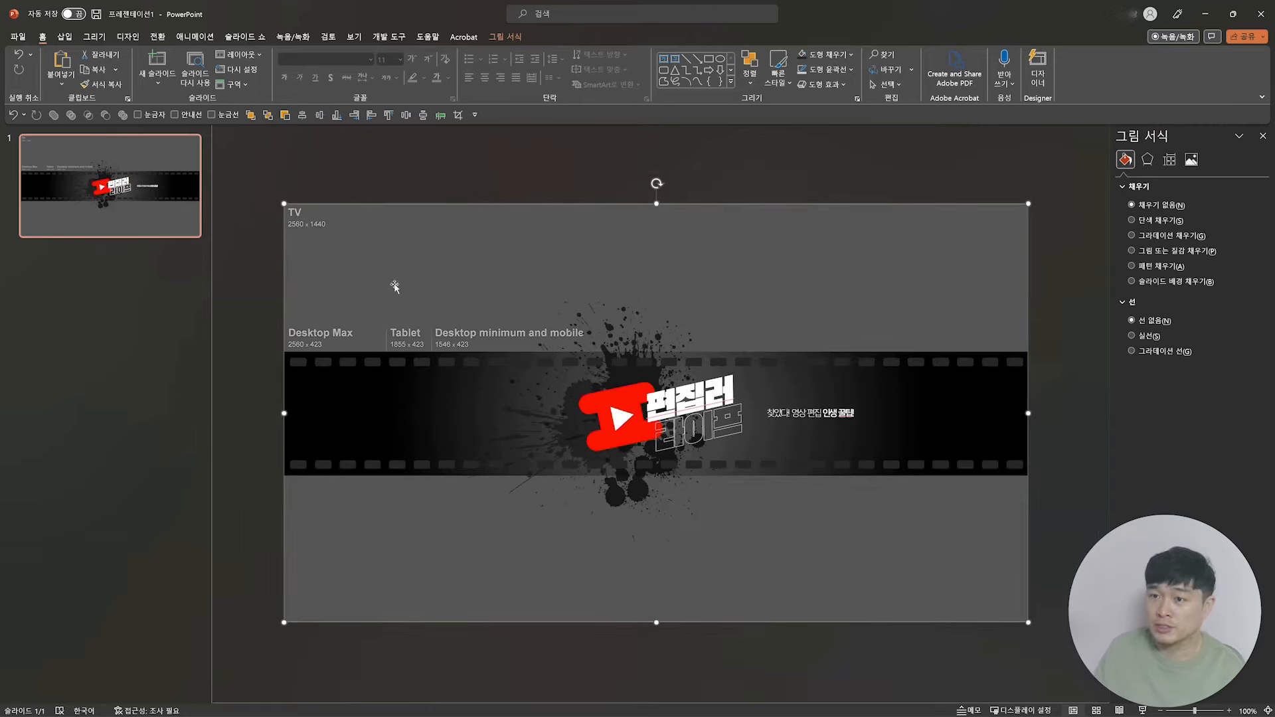
key(Delete)
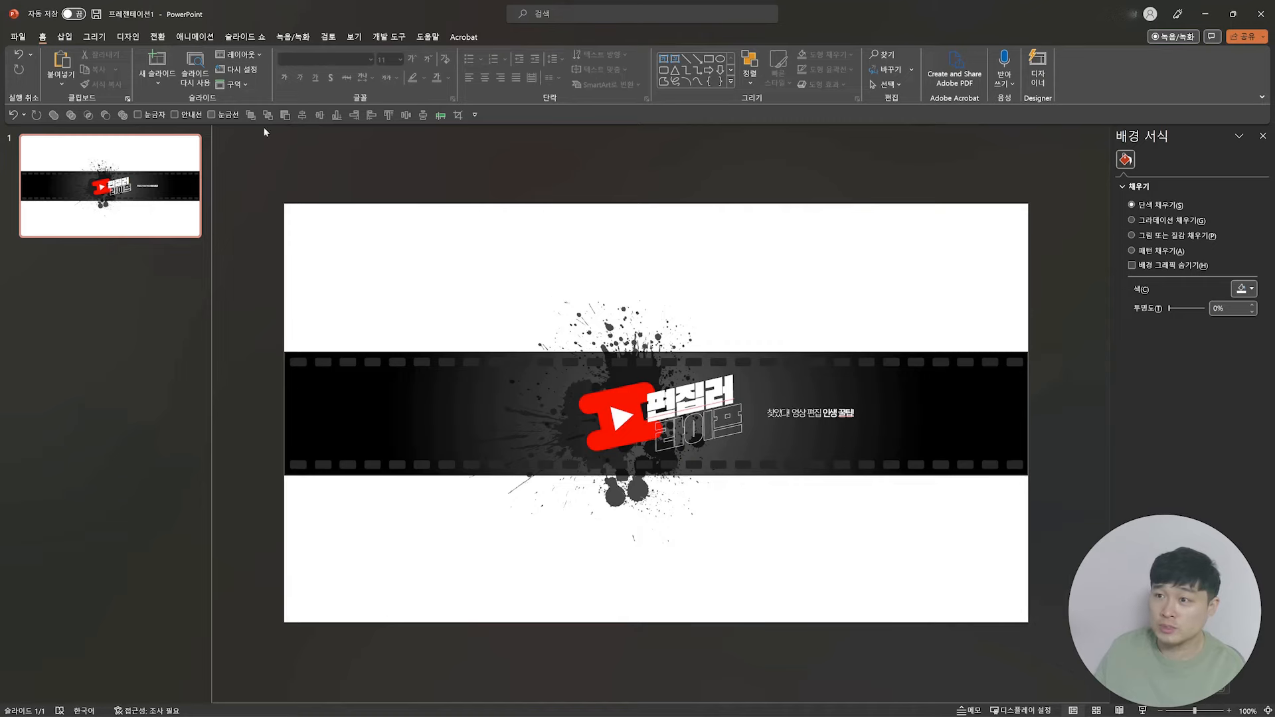
Step: Draw a 33.87 x 19.05 cm rectangle covering the whole slide, filled with black text 1, 15% lighter, without an outline
click(709, 59)
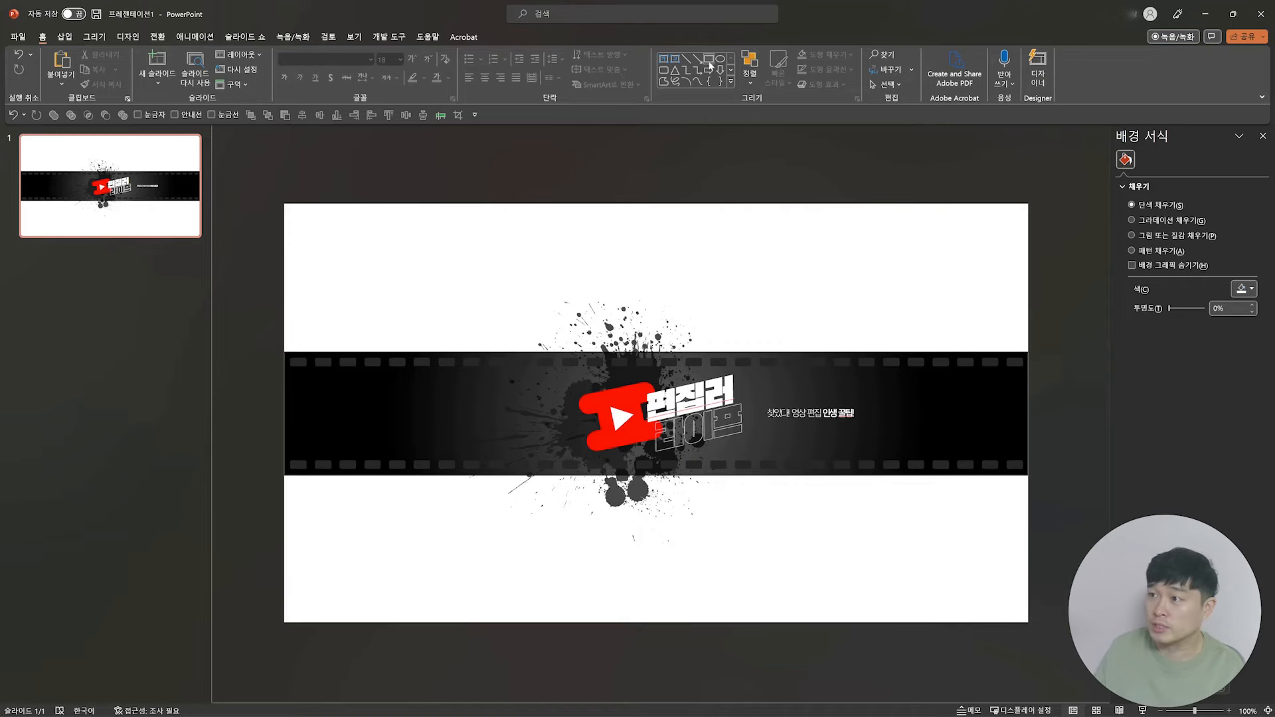
drag(283, 202, 1028, 622)
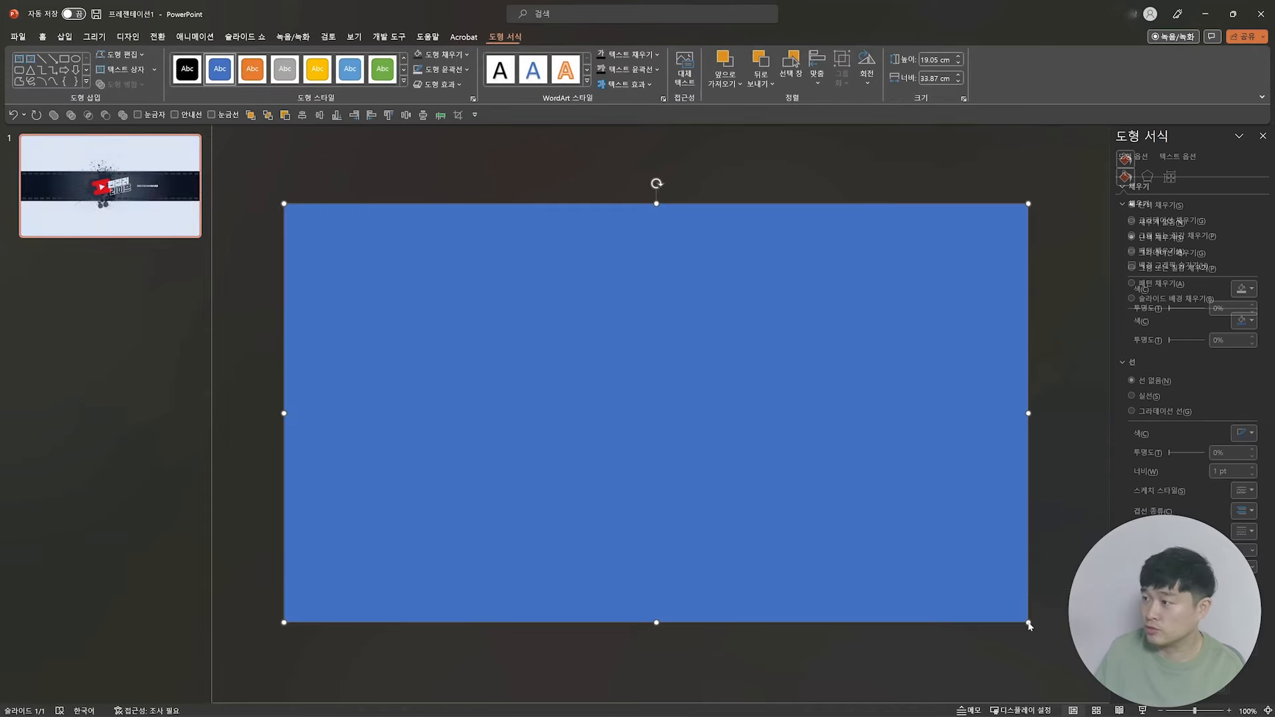
click(1250, 322)
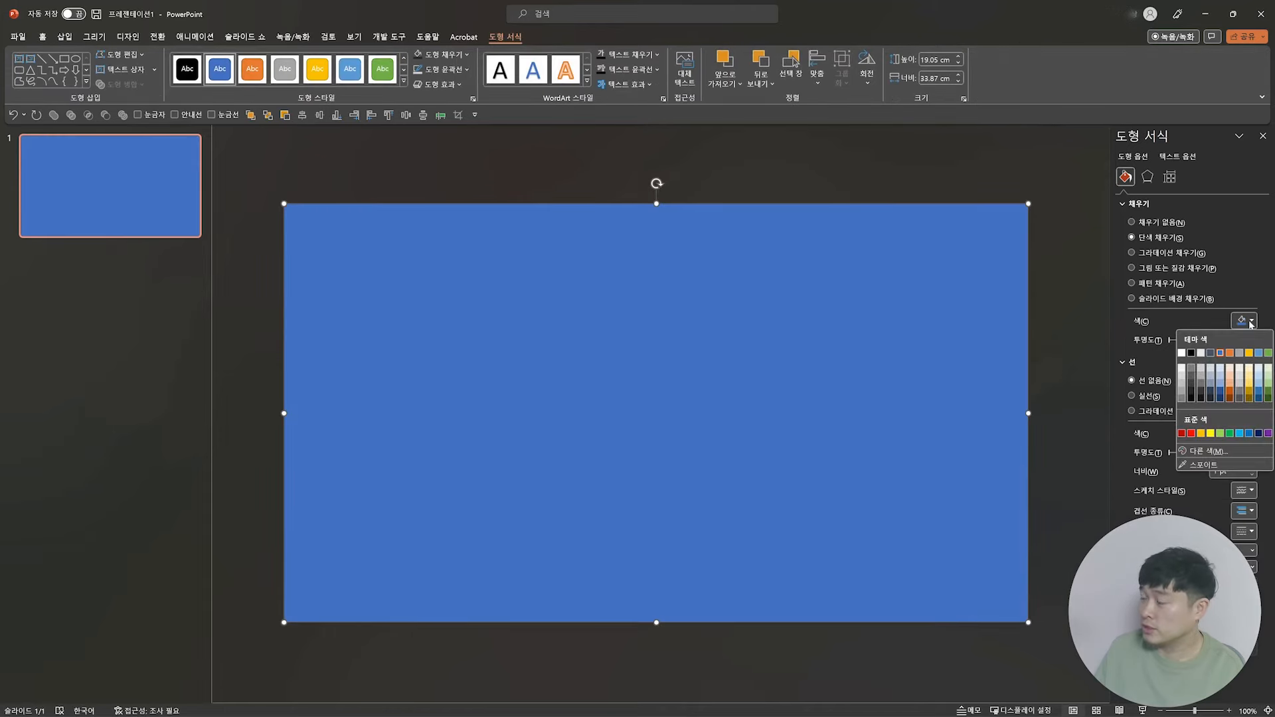
click(1191, 392)
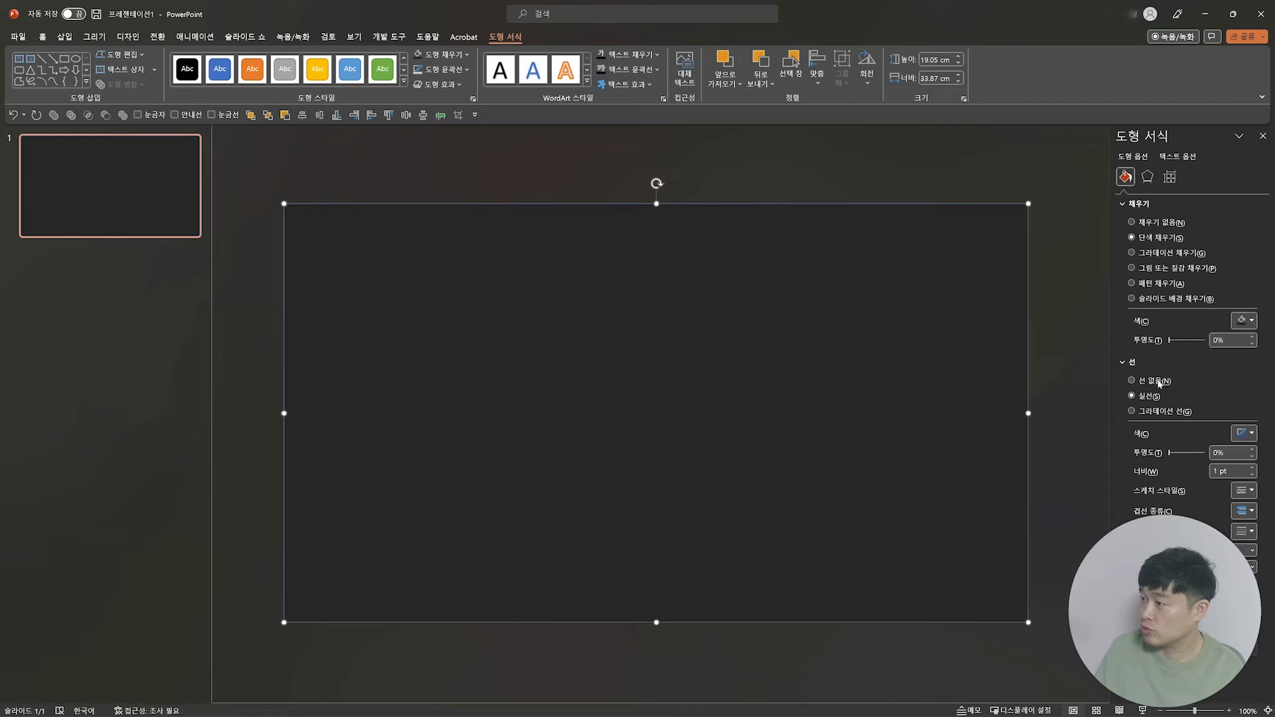
click(1132, 380)
Step: Send the dark full-slide rectangle to the back, behind the film strip and ink splash
right_click(925, 271)
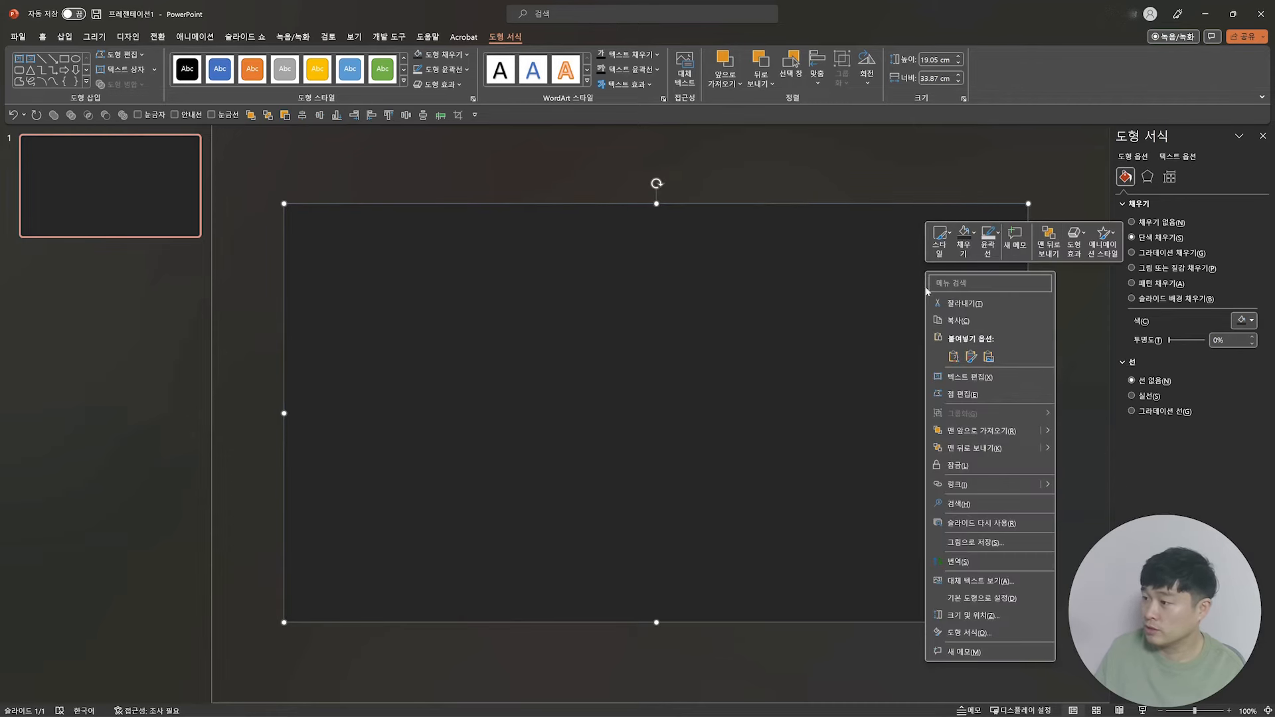
click(986, 450)
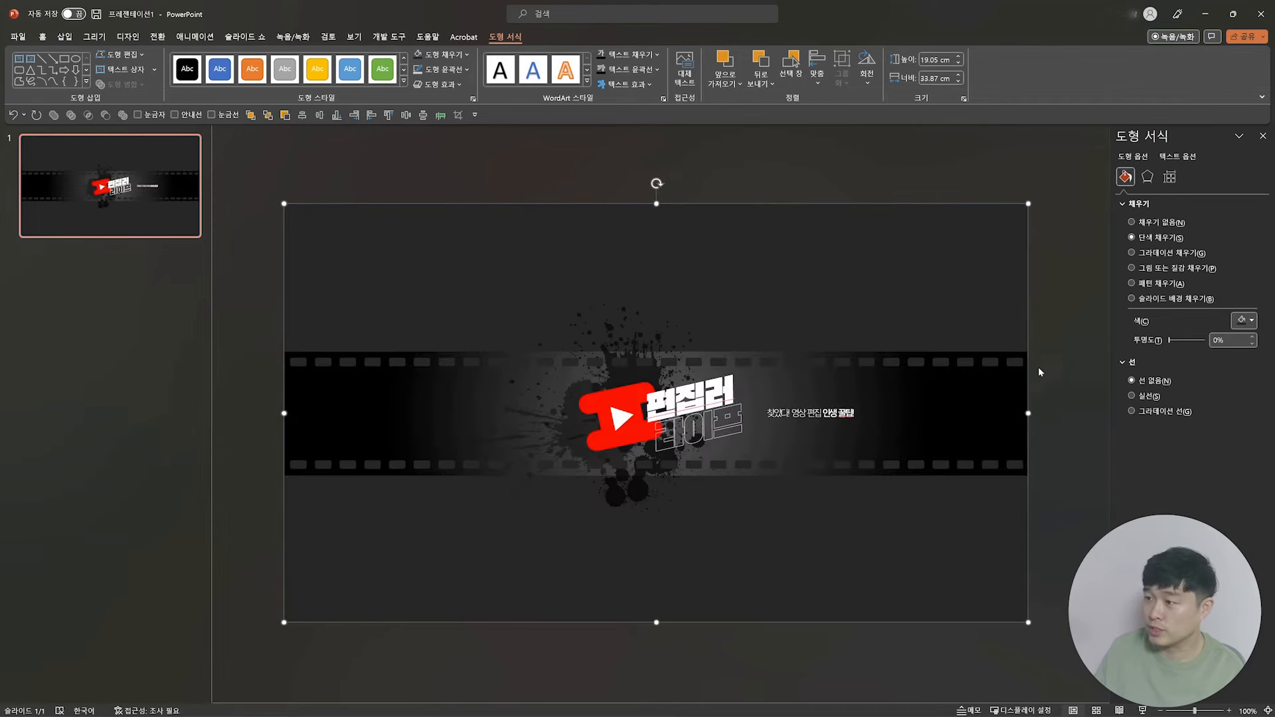
click(1062, 379)
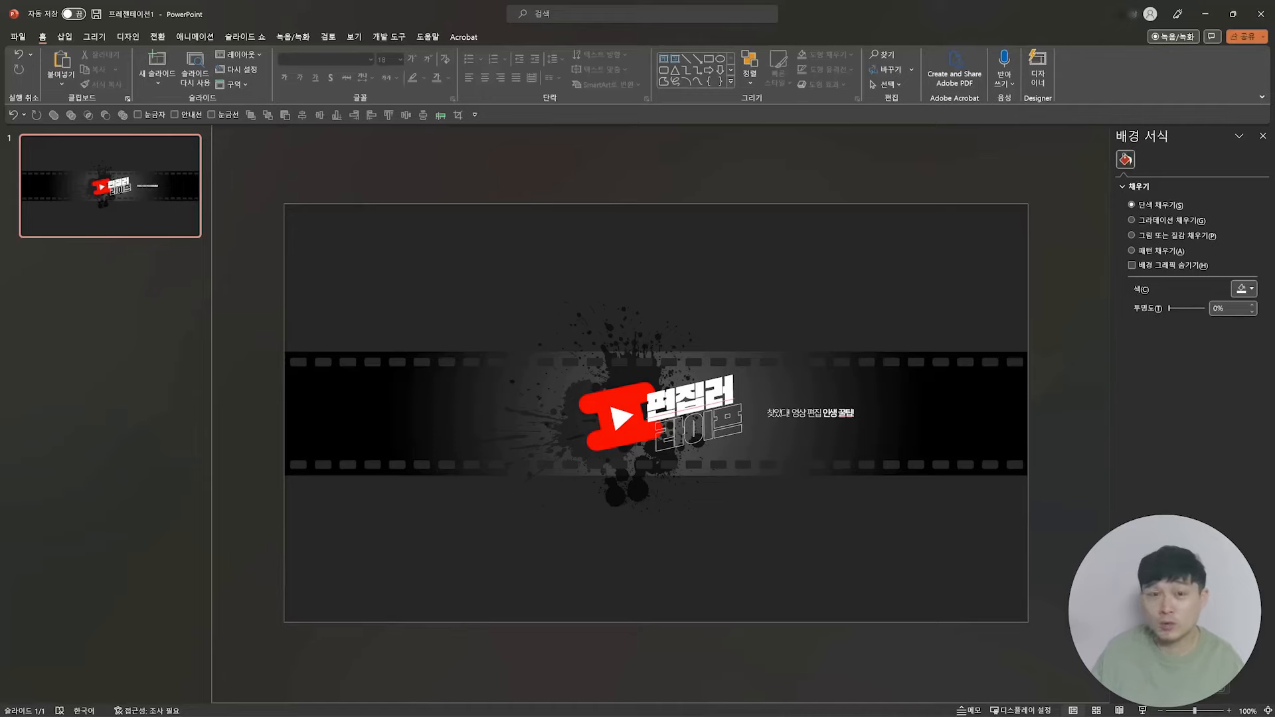
Step: Select all objects on the slide and save them as a picture with a file name beginning with 채널
key(ctrl+a)
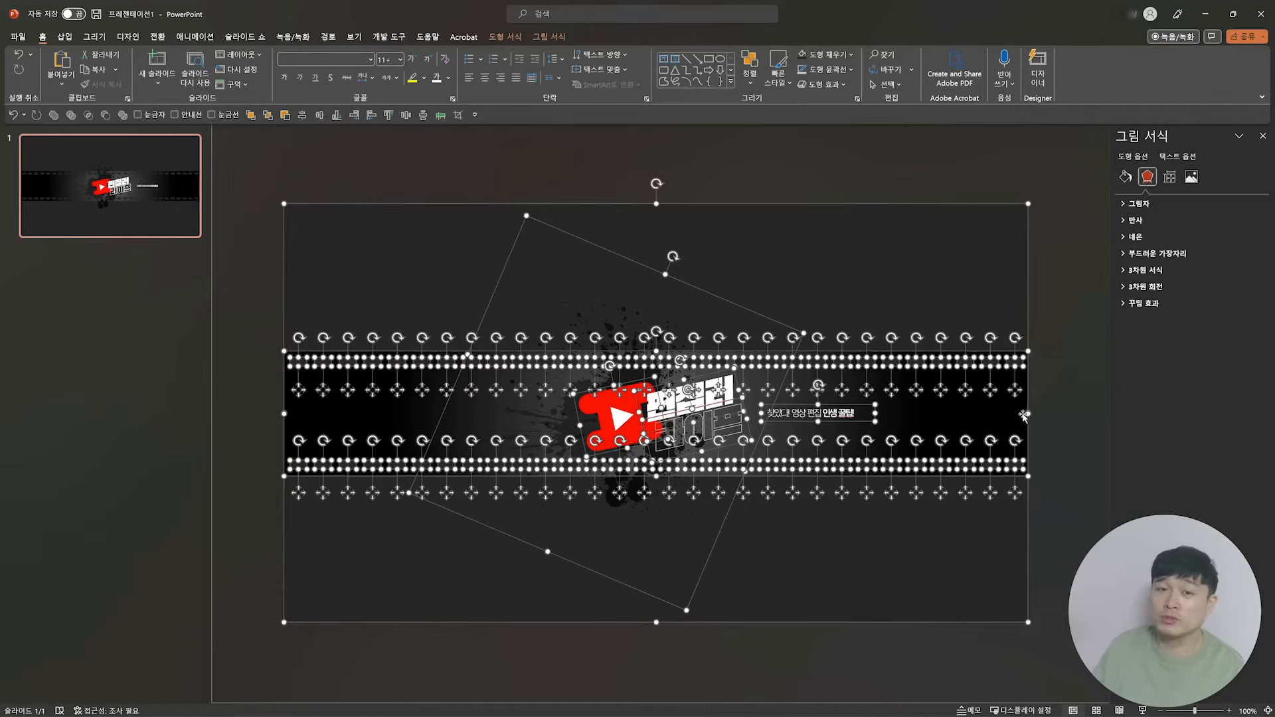
right_click(929, 416)
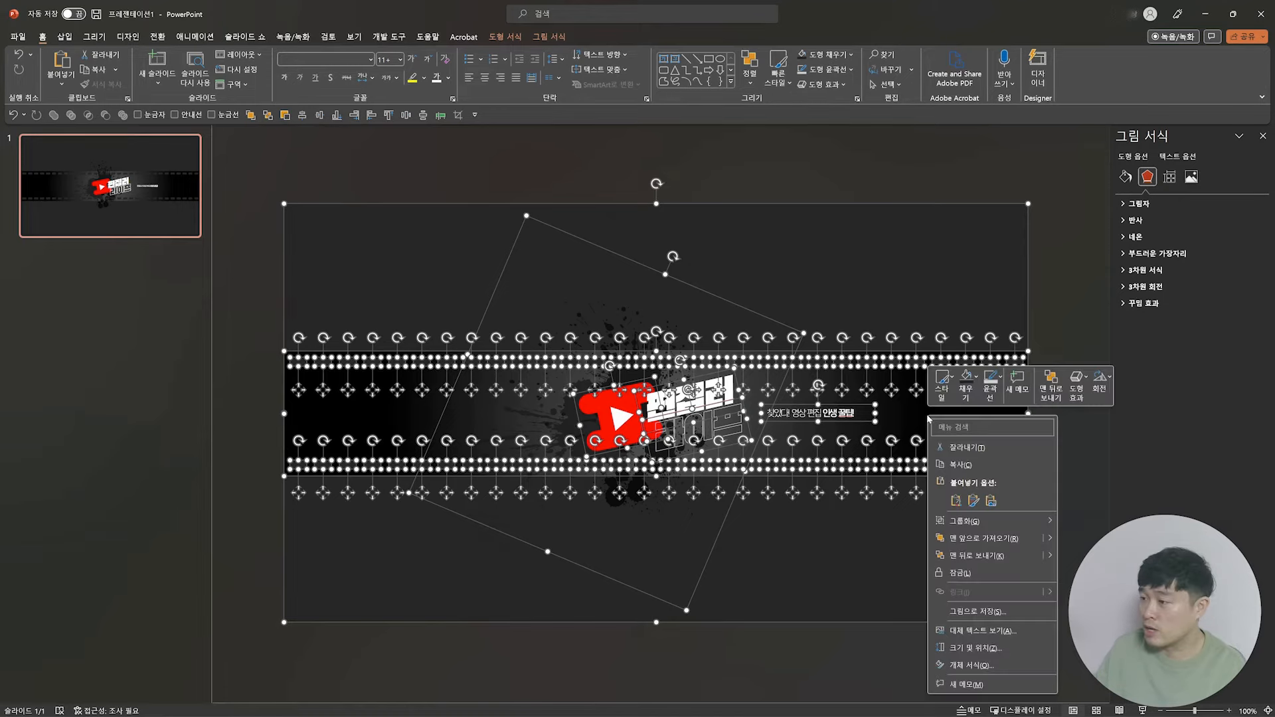
click(968, 614)
key(BackSpace)
text(채널이)
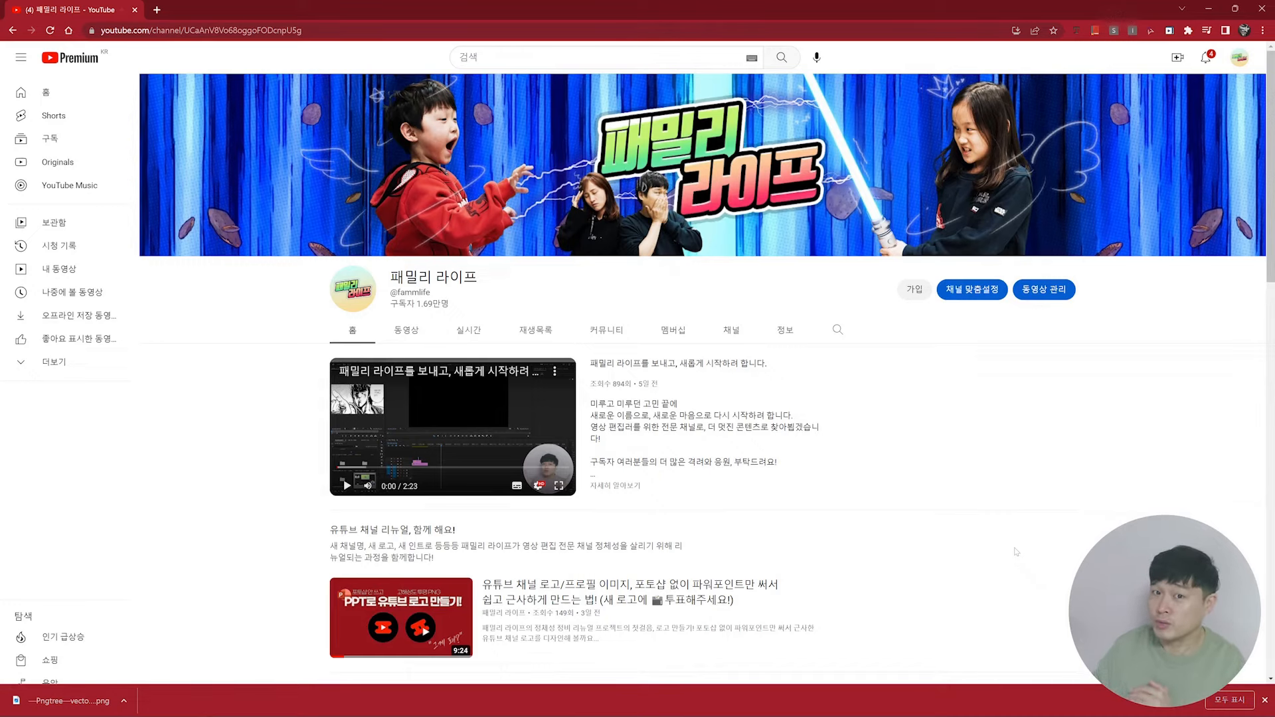
Step: Switch to the channel's YouTube page in Chrome and open the branding settings of channel customization in YouTube Studio
click(1239, 57)
click(1154, 168)
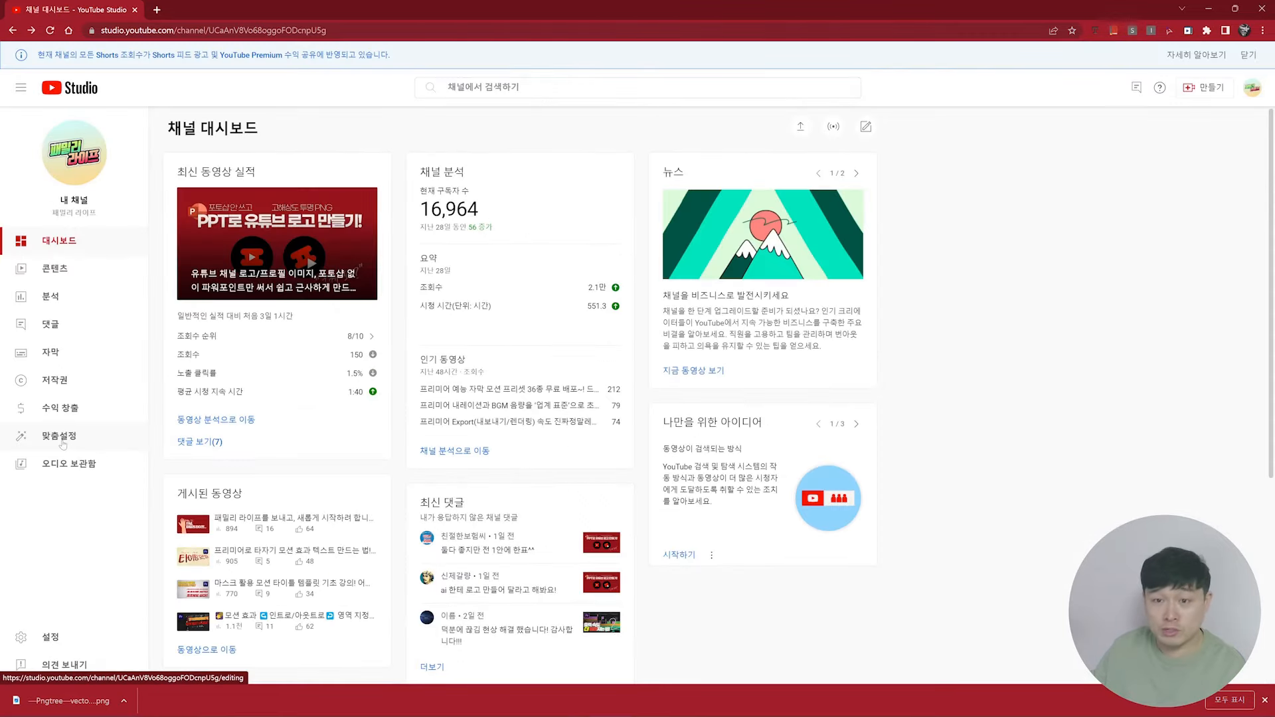
click(63, 438)
click(241, 162)
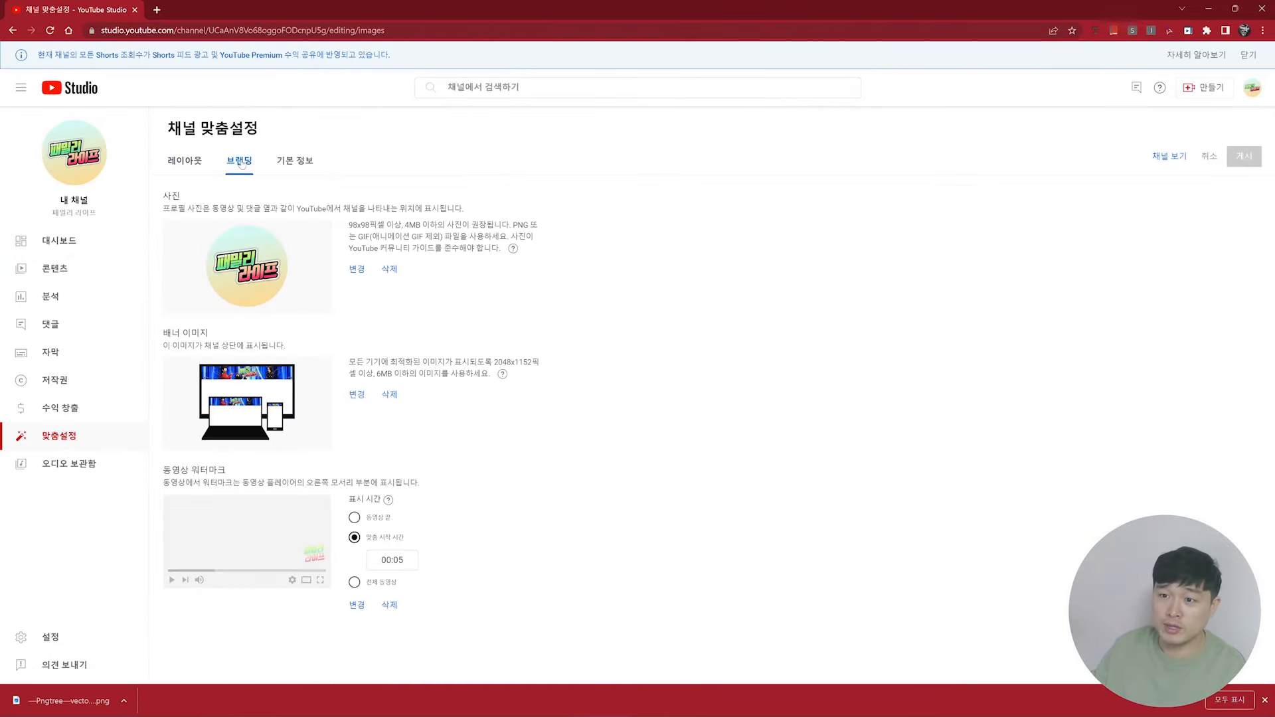
Step: Replace the channel's profile picture with 로고.png, keeping the default crop
click(356, 269)
double_click(132, 99)
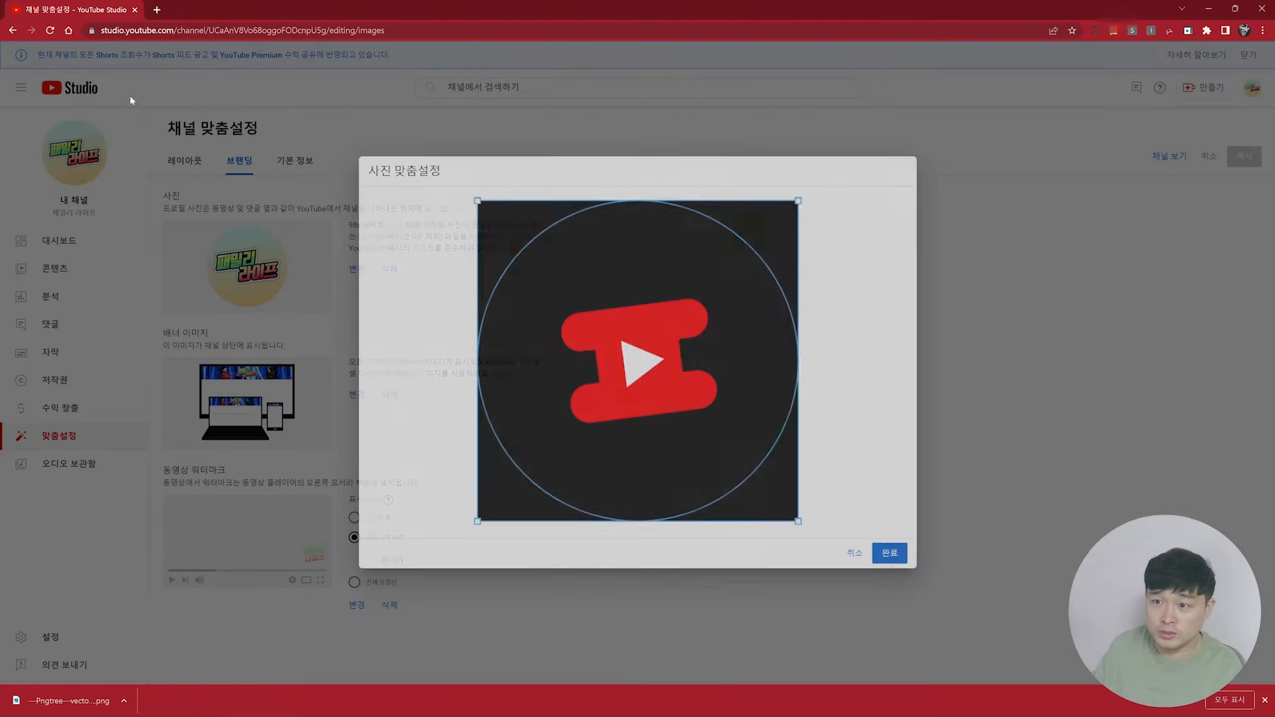
click(892, 553)
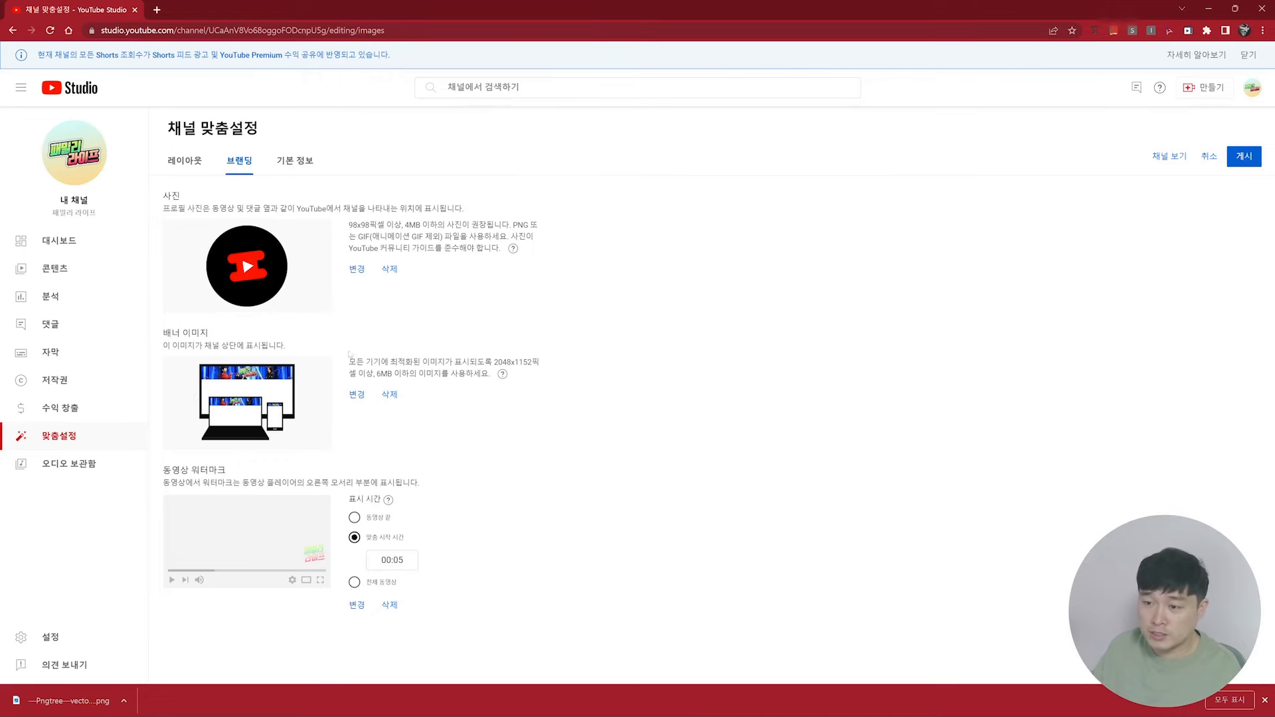
Step: Replace the channel's banner image with 채널아트.png and accept the banner crop as shown
click(356, 396)
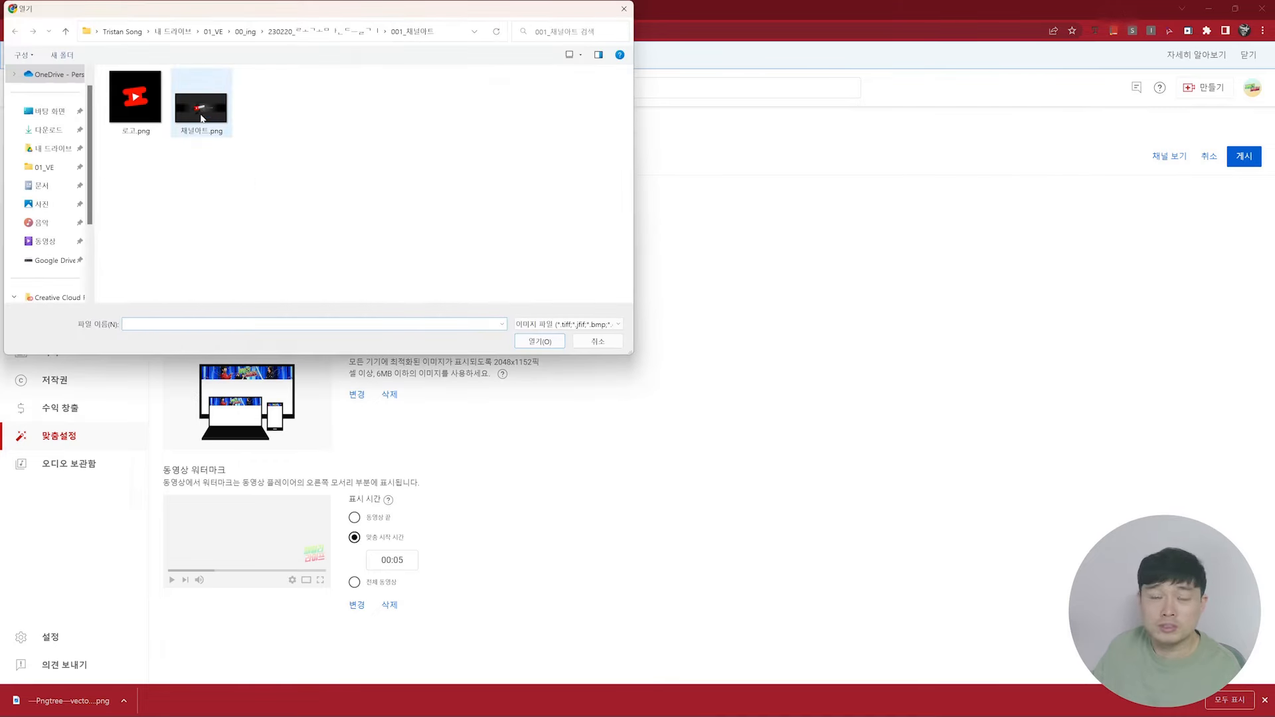
double_click(201, 110)
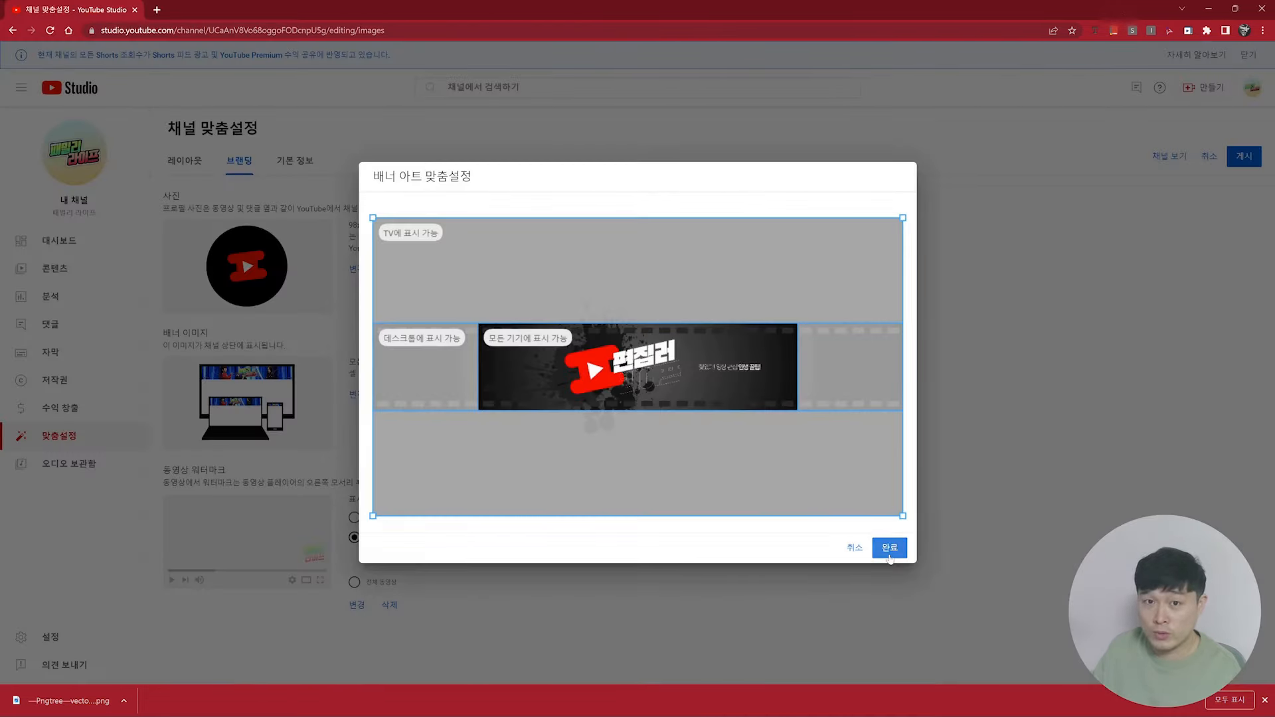
click(891, 553)
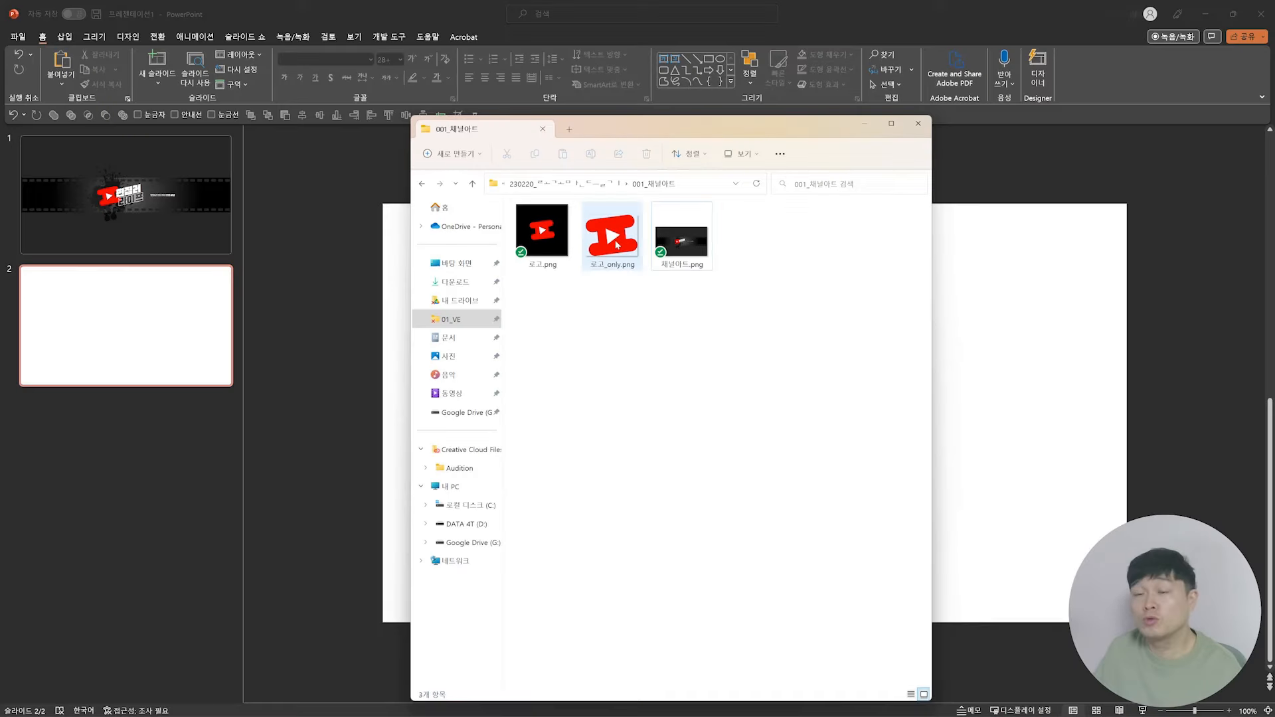
Step: Switch to PowerPoint and set the picture transparency of the red logo on slide 2 to 60%
drag(612, 241, 1005, 395)
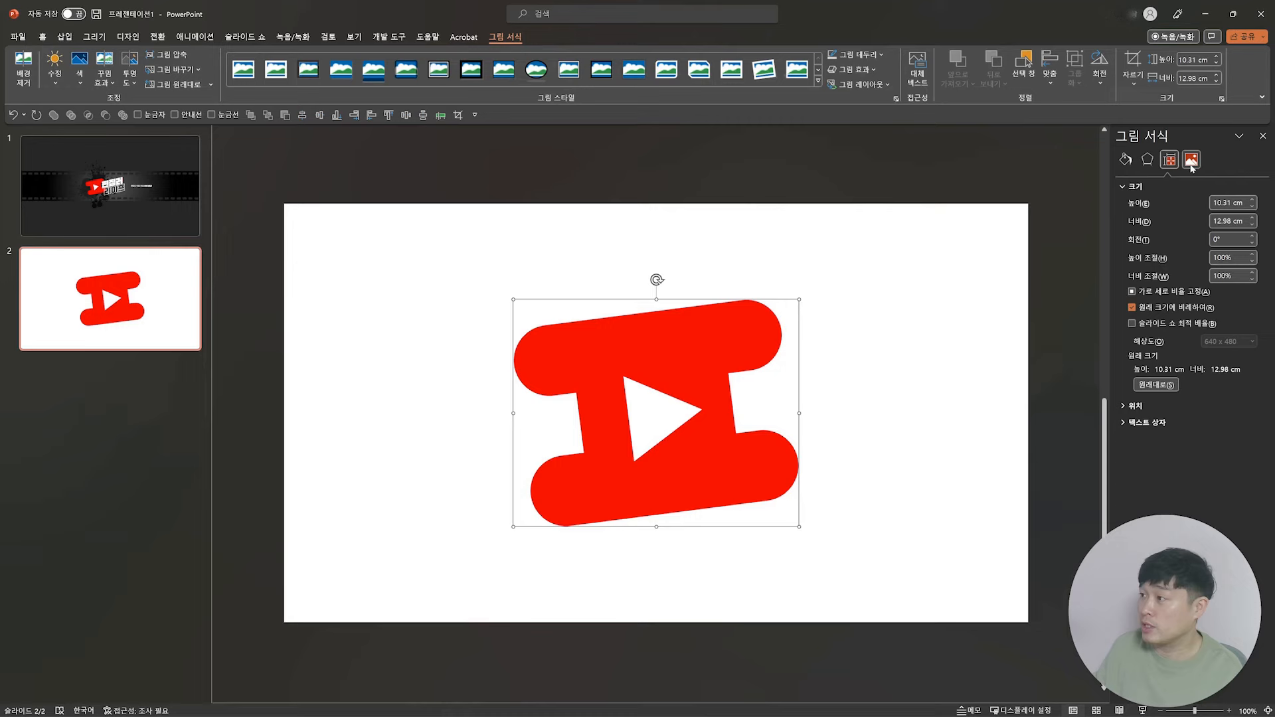
click(1191, 164)
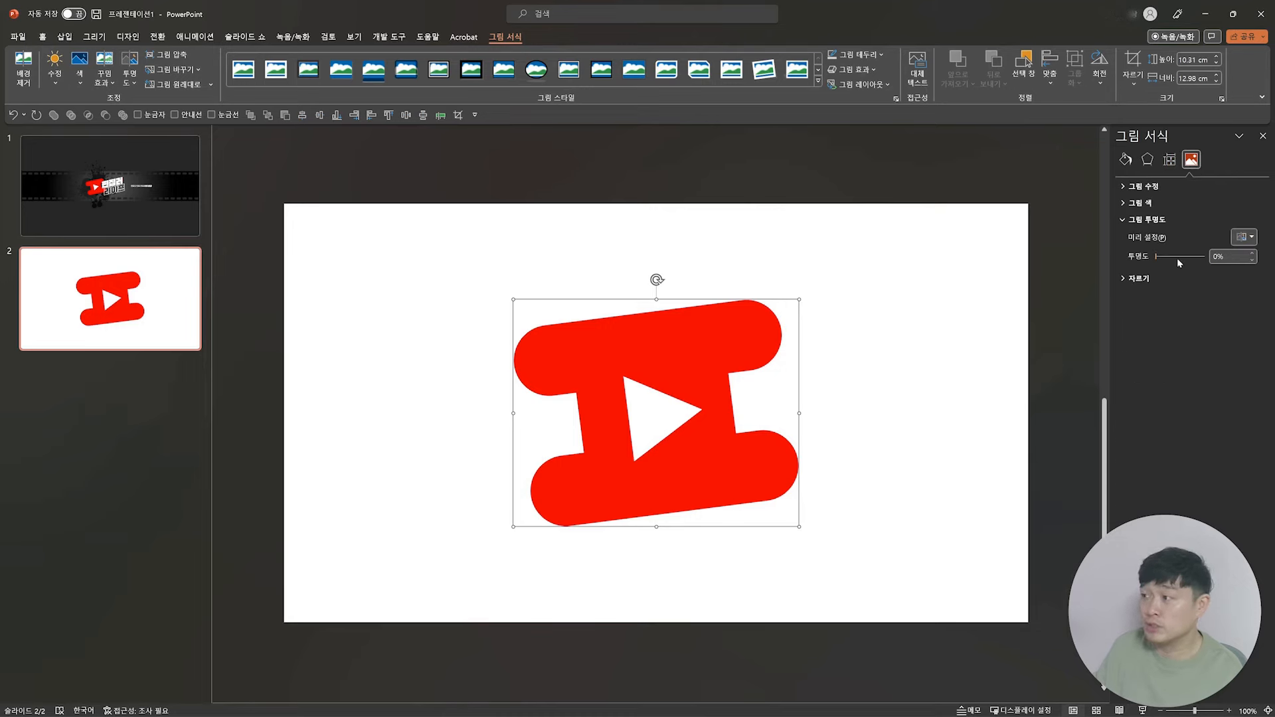
drag(1157, 261, 1186, 258)
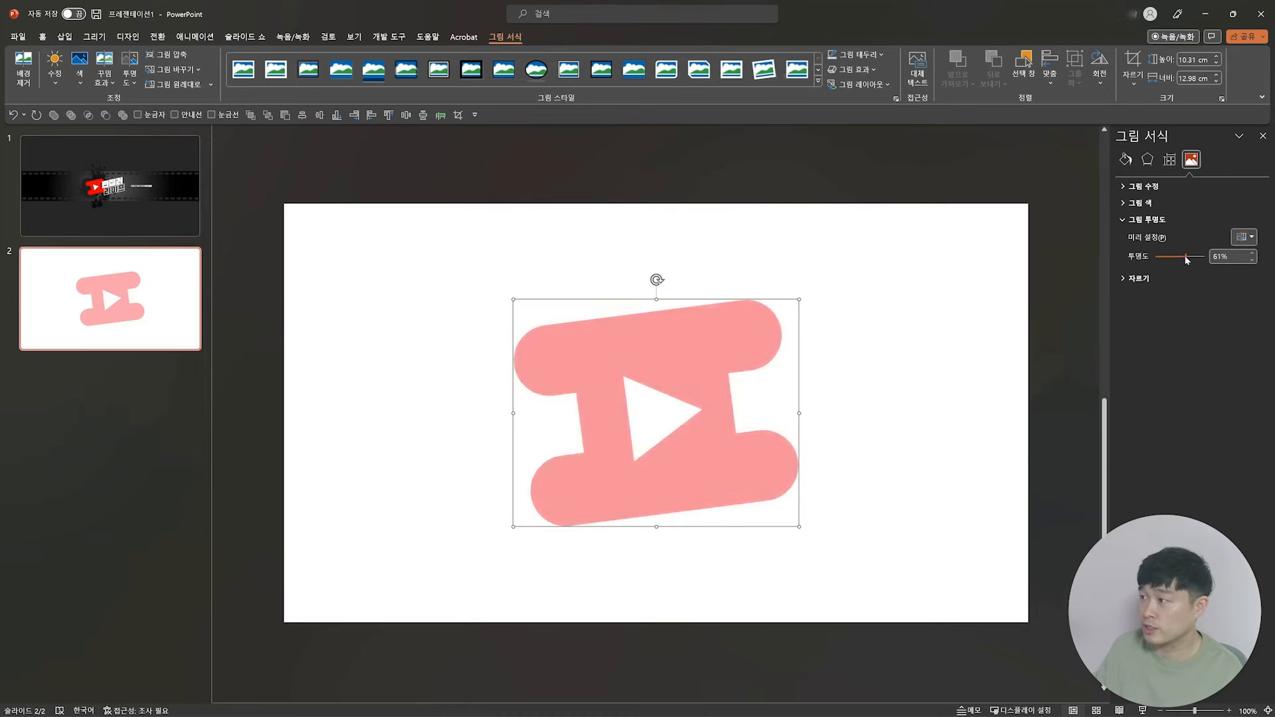
text(60)
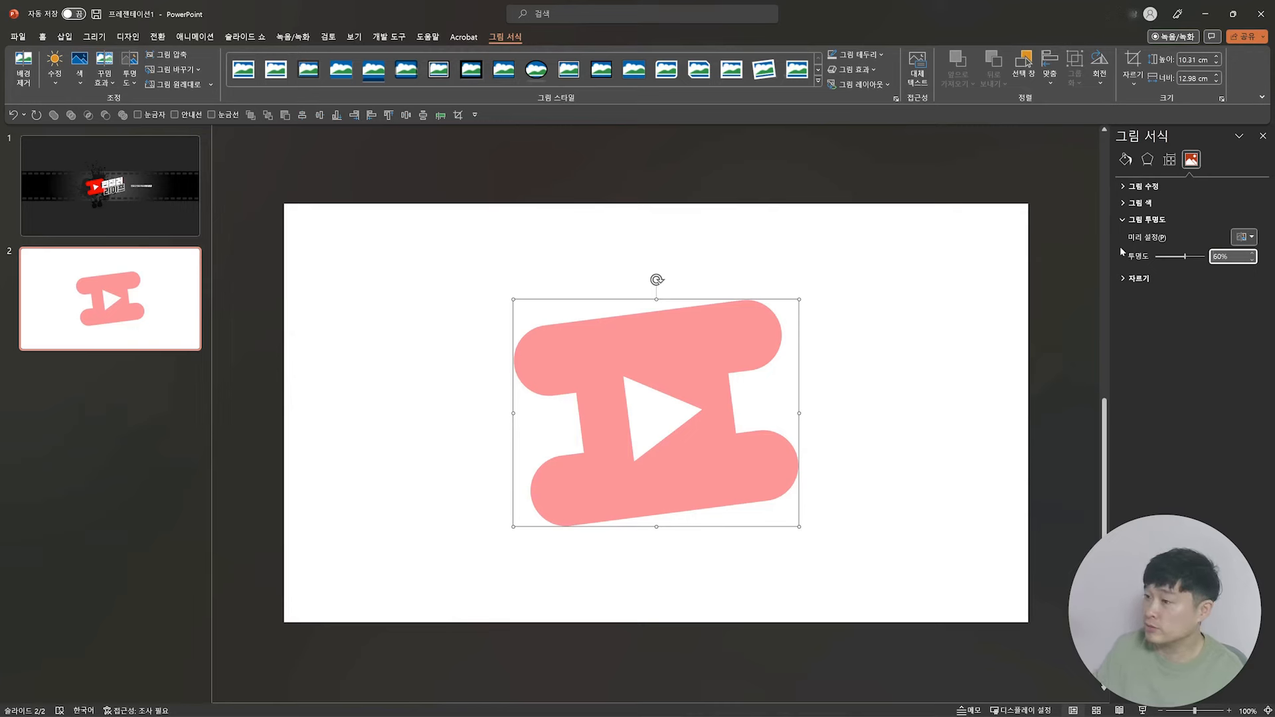
Step: Save the semi-transparent logo as a PNG picture named 워터마크
right_click(694, 333)
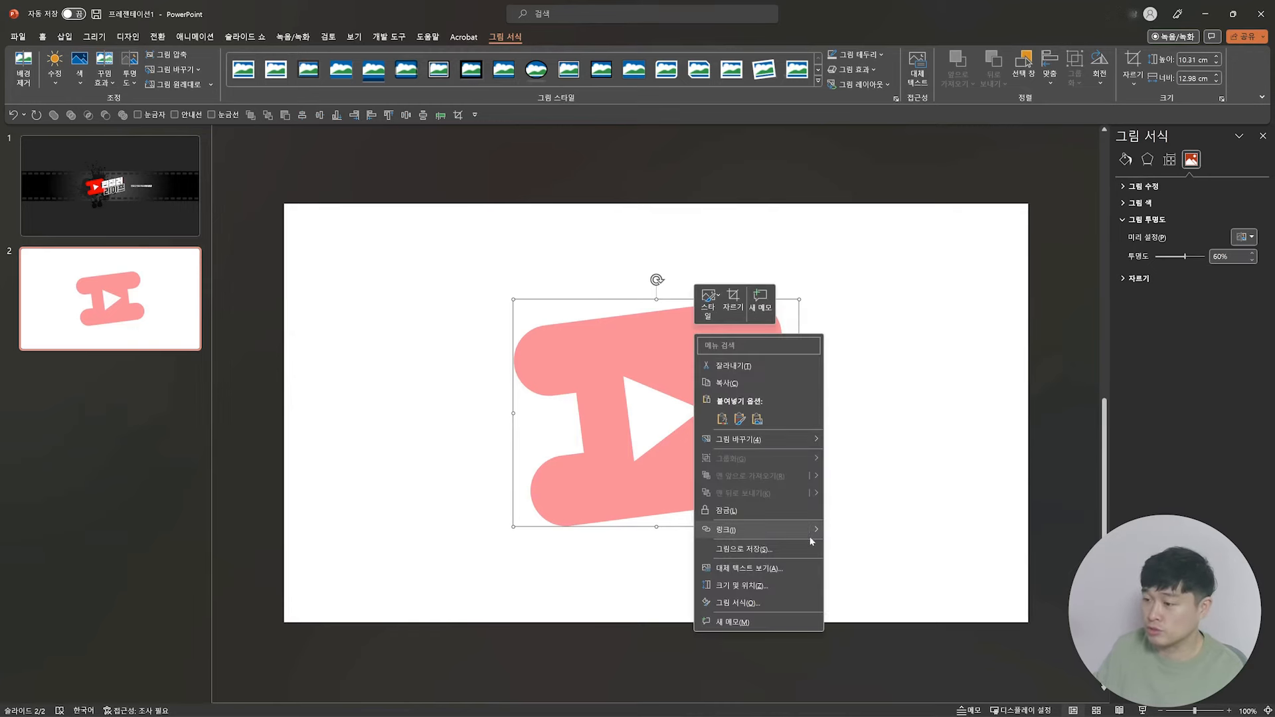
click(767, 553)
text(워터ㅁ)
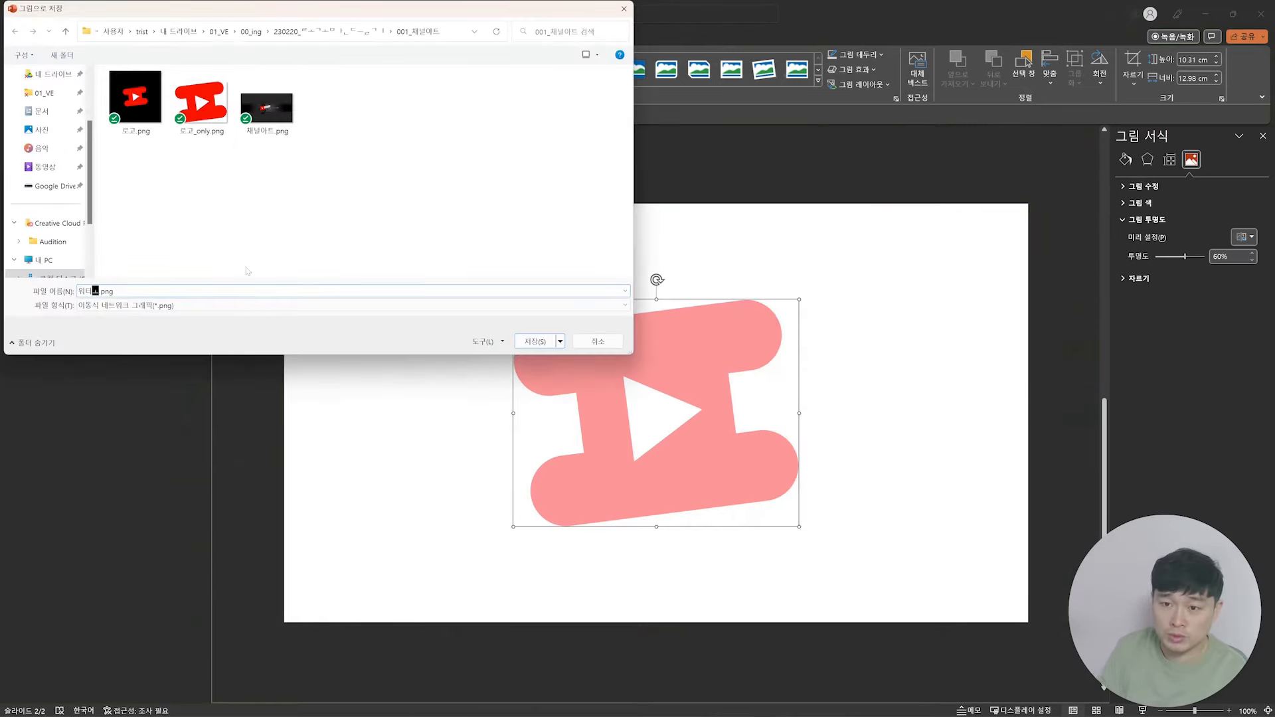
text(ㅏ크)
key(Return)
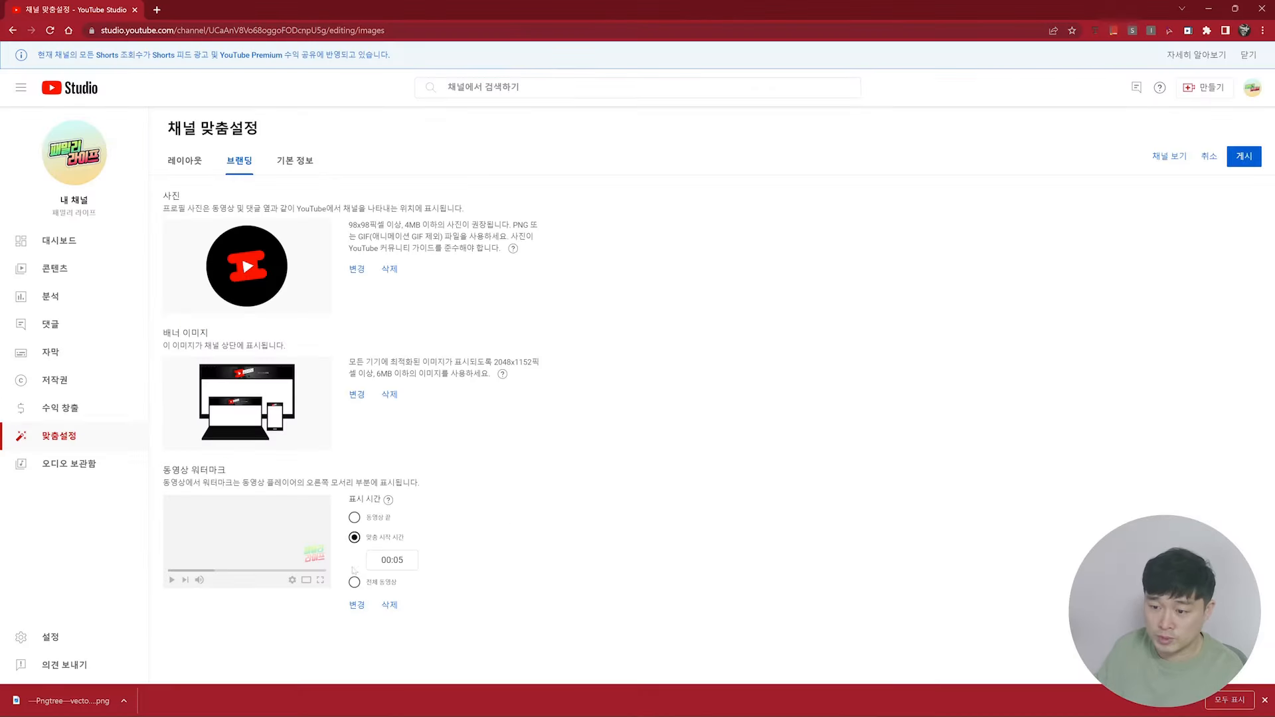
Step: Switch to YouTube Studio and try to load 워터마크.png as the channel's video watermark
click(356, 604)
double_click(274, 100)
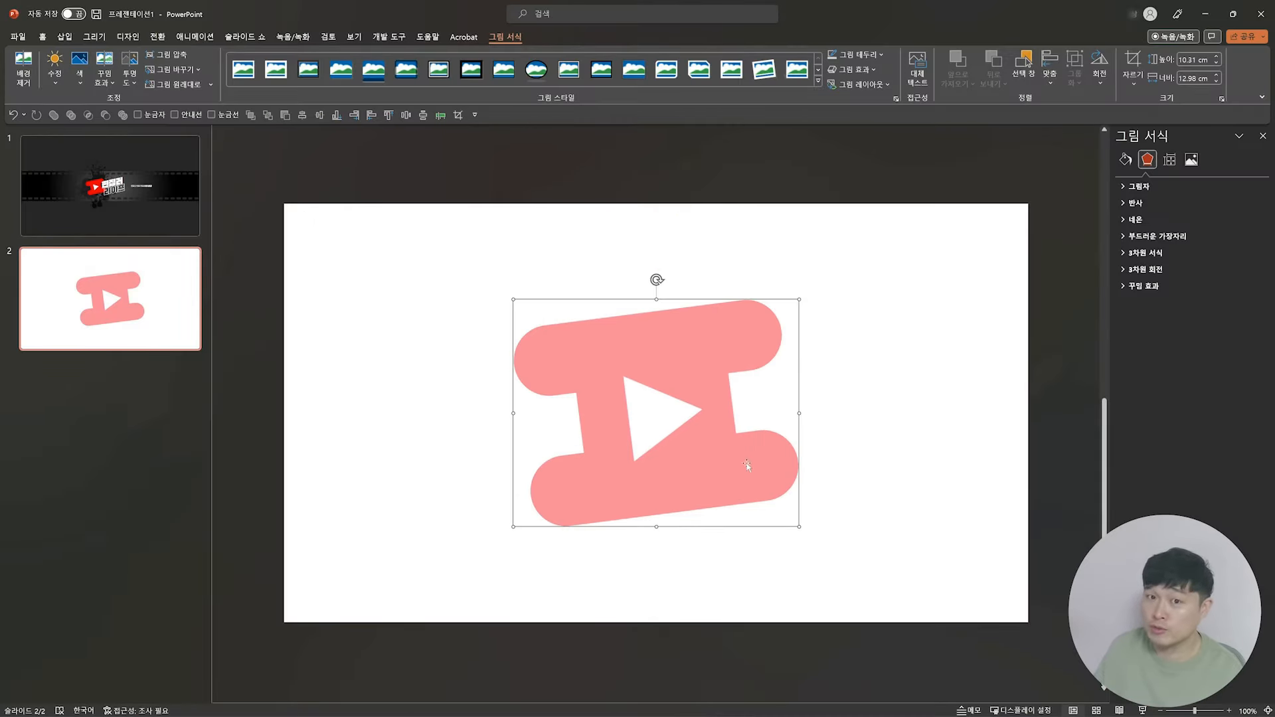
Step: Switch to PowerPoint, copy the dark full-slide rectangle from slide 1 onto slide 2 and send it behind the logo
key(Page_Up)
click(795, 239)
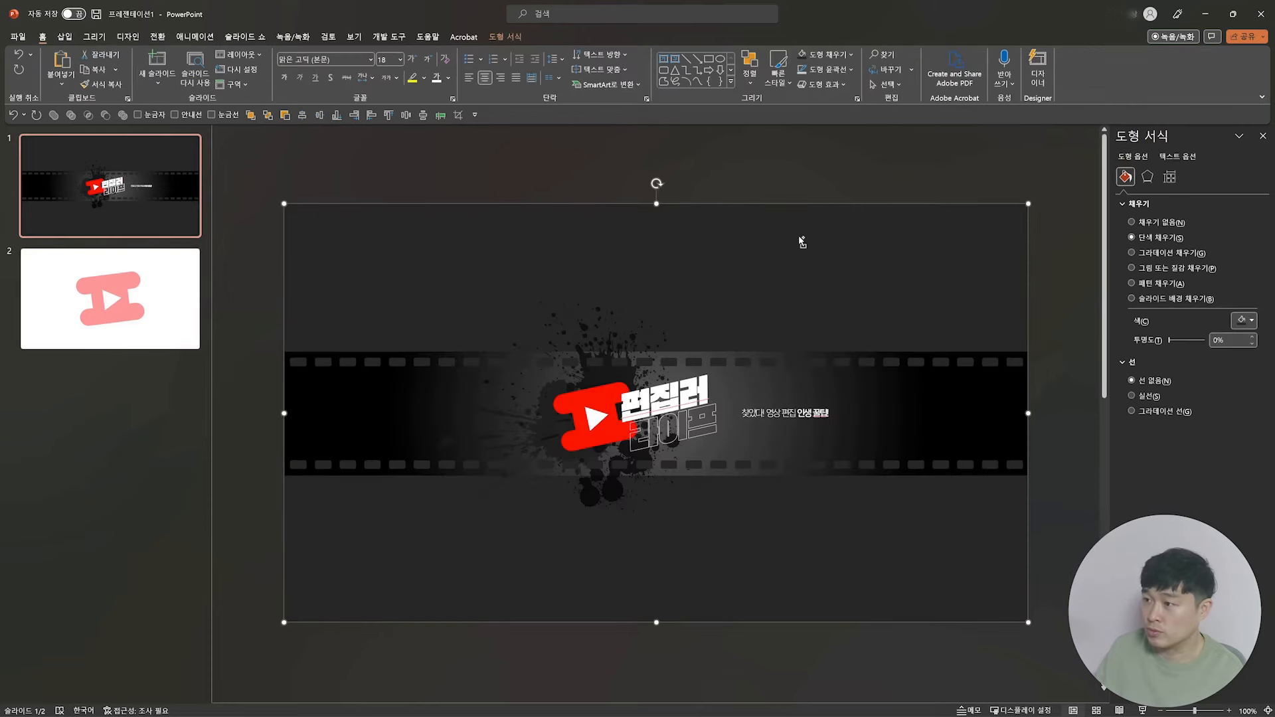
key(ctrl+c)
key(Page_Down)
key(ctrl+v)
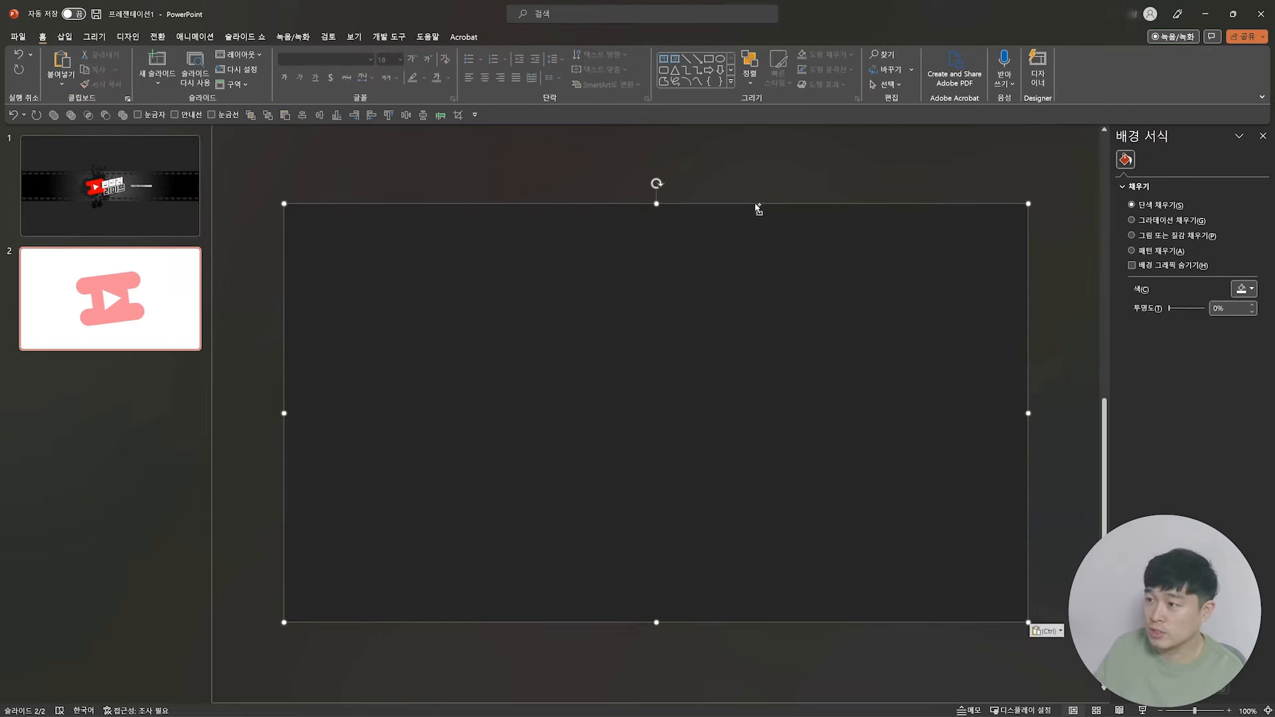
right_click(901, 278)
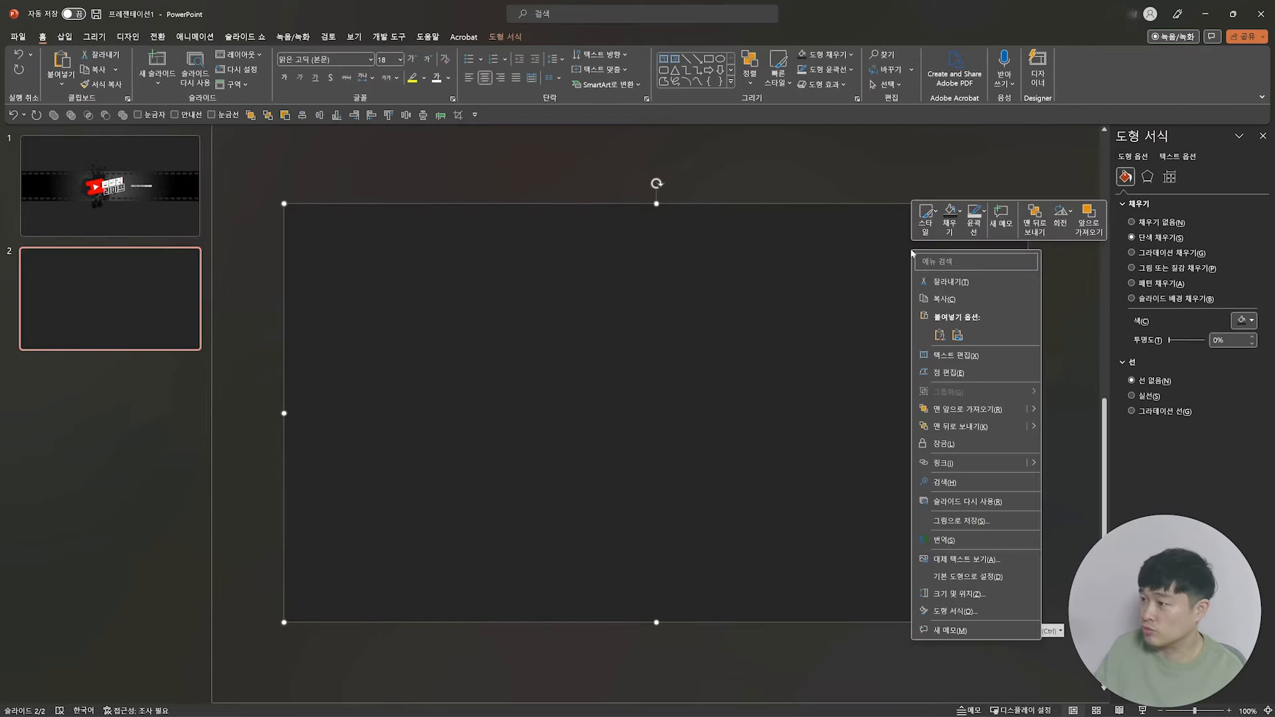
click(970, 428)
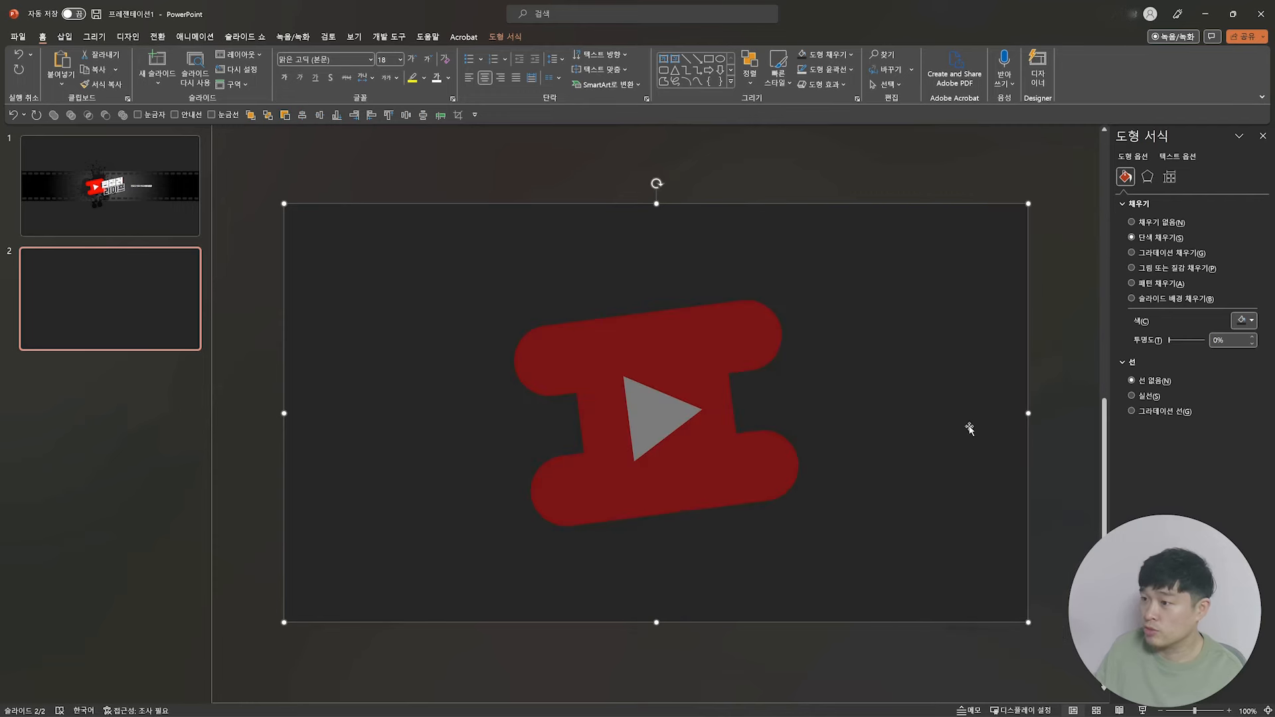
Step: Resize the dark rectangle on slide 2 to 15 x 15 cm and center it behind the logo
click(1169, 176)
triple_click(1229, 220)
text(15)
key(Tab)
text(15)
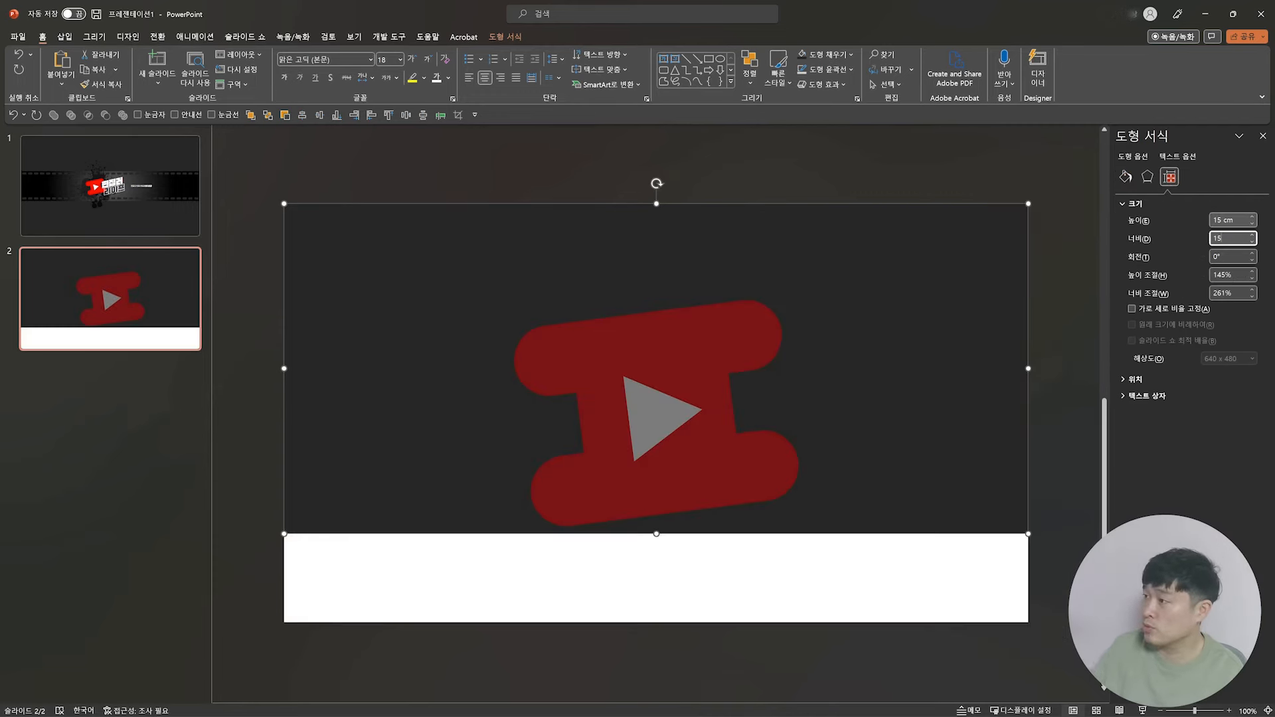
key(Return)
drag(568, 248, 735, 297)
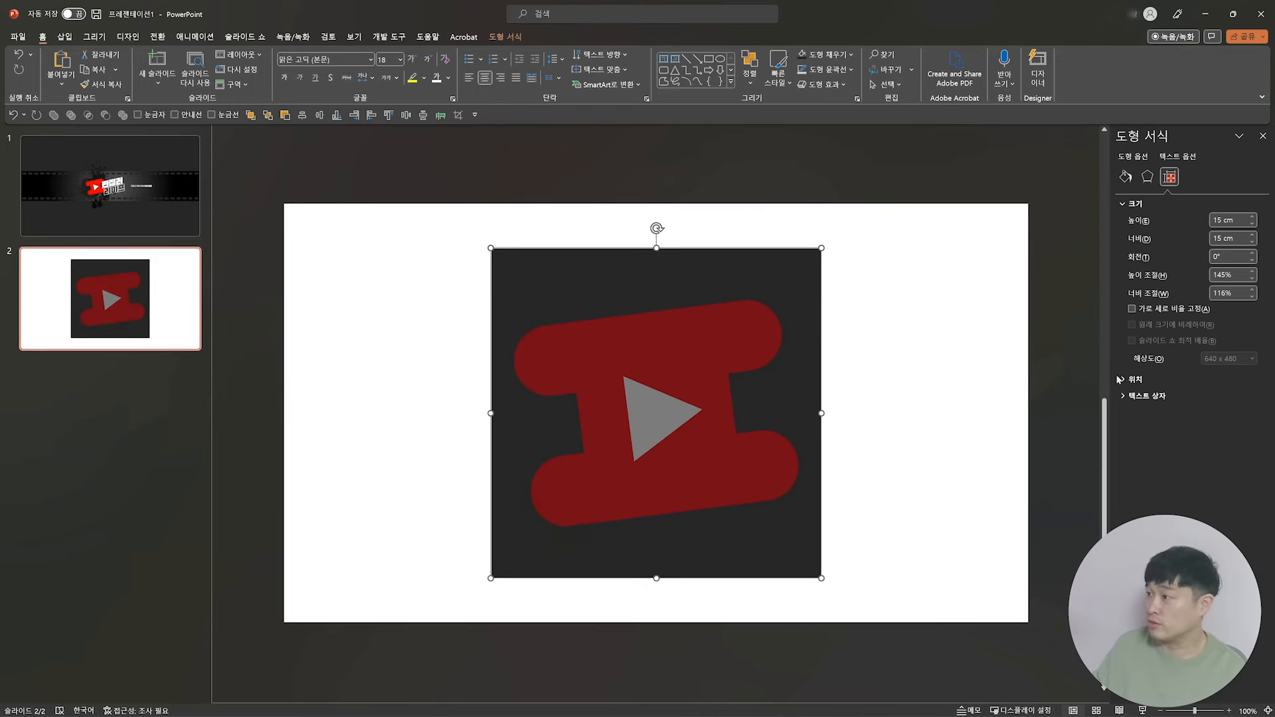
Step: Set the fill transparency of the 15 cm square behind the logo to 100%
click(1125, 177)
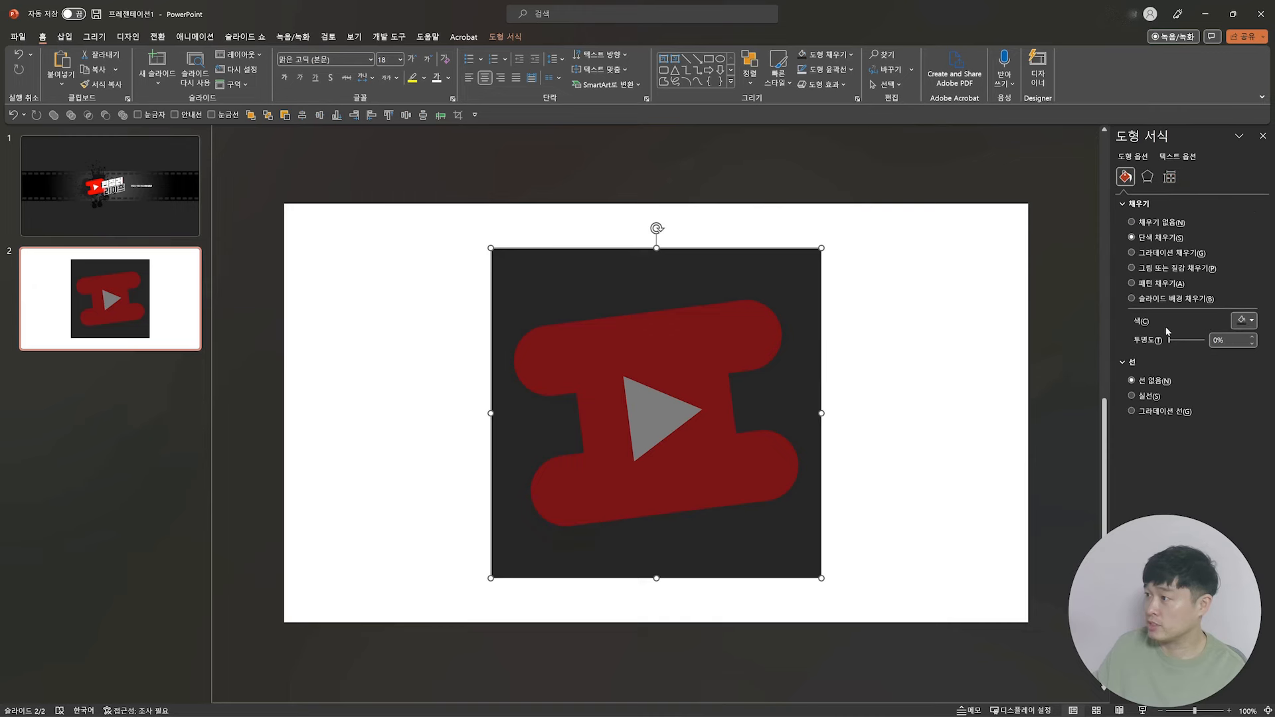
drag(1169, 341, 1247, 345)
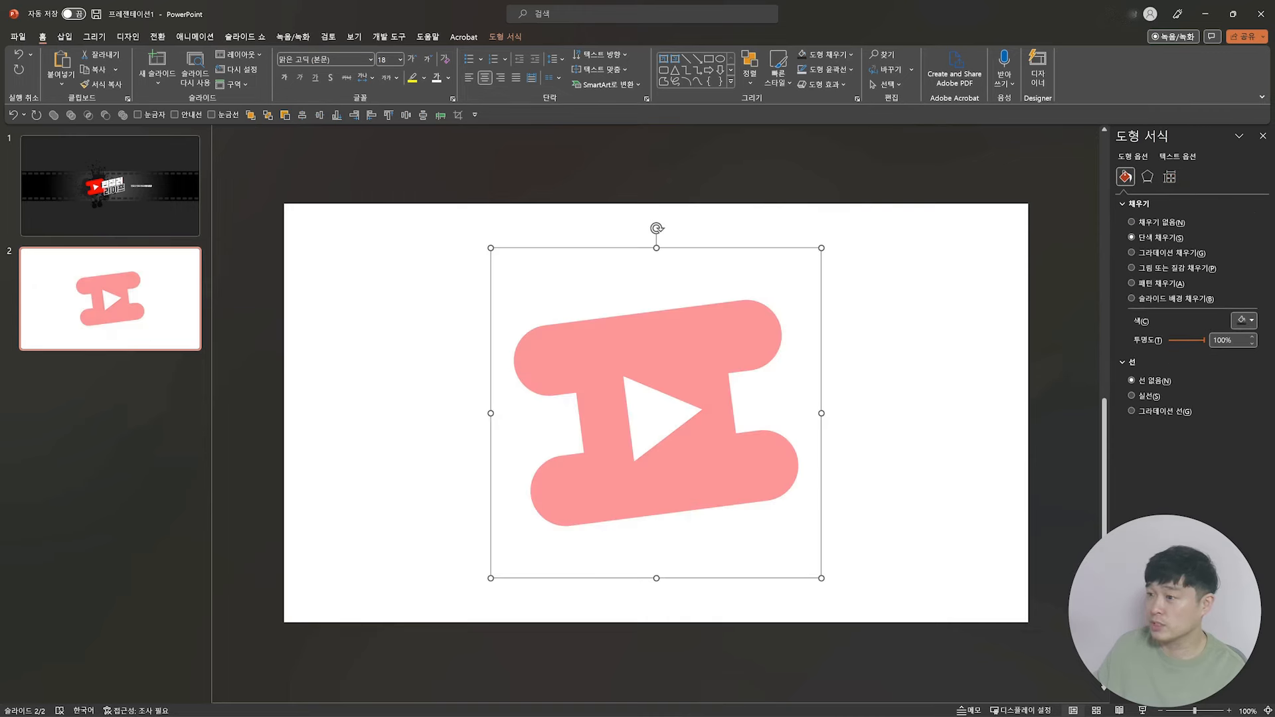
click(983, 348)
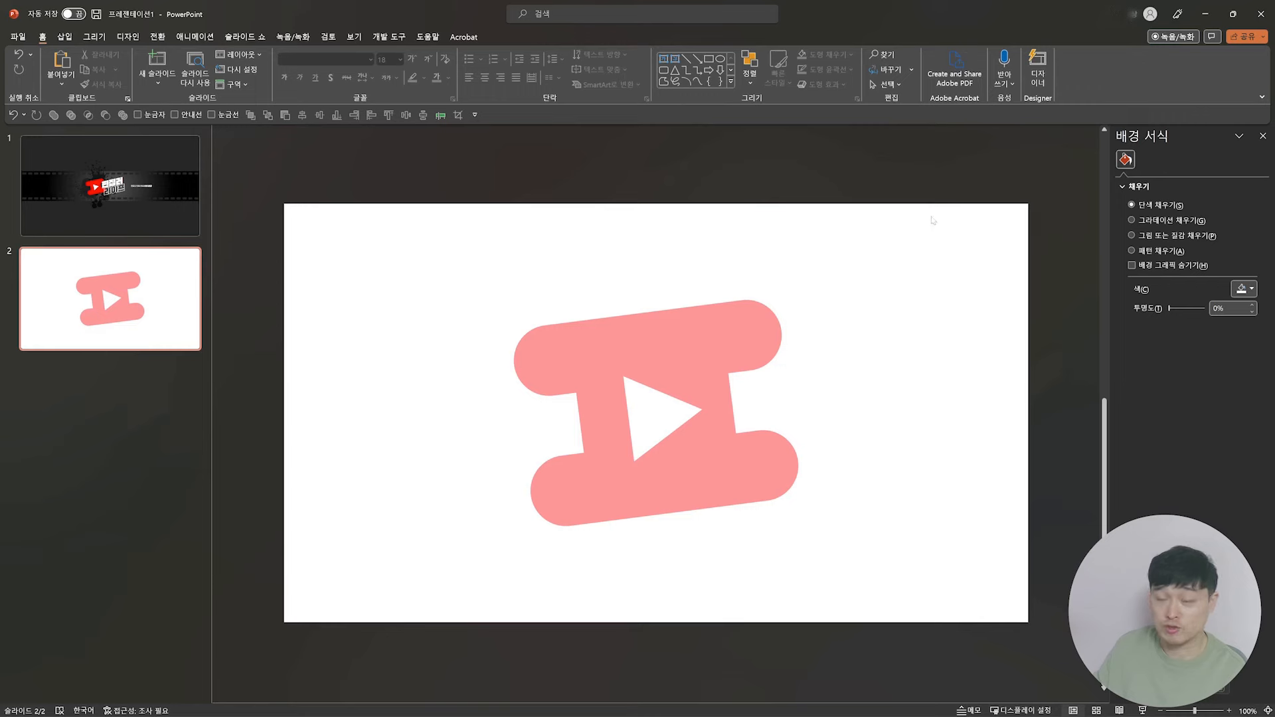
Step: Select the logo together with the transparent square and save them as a picture, overwriting 워터마크.png
drag(1026, 162, 450, 541)
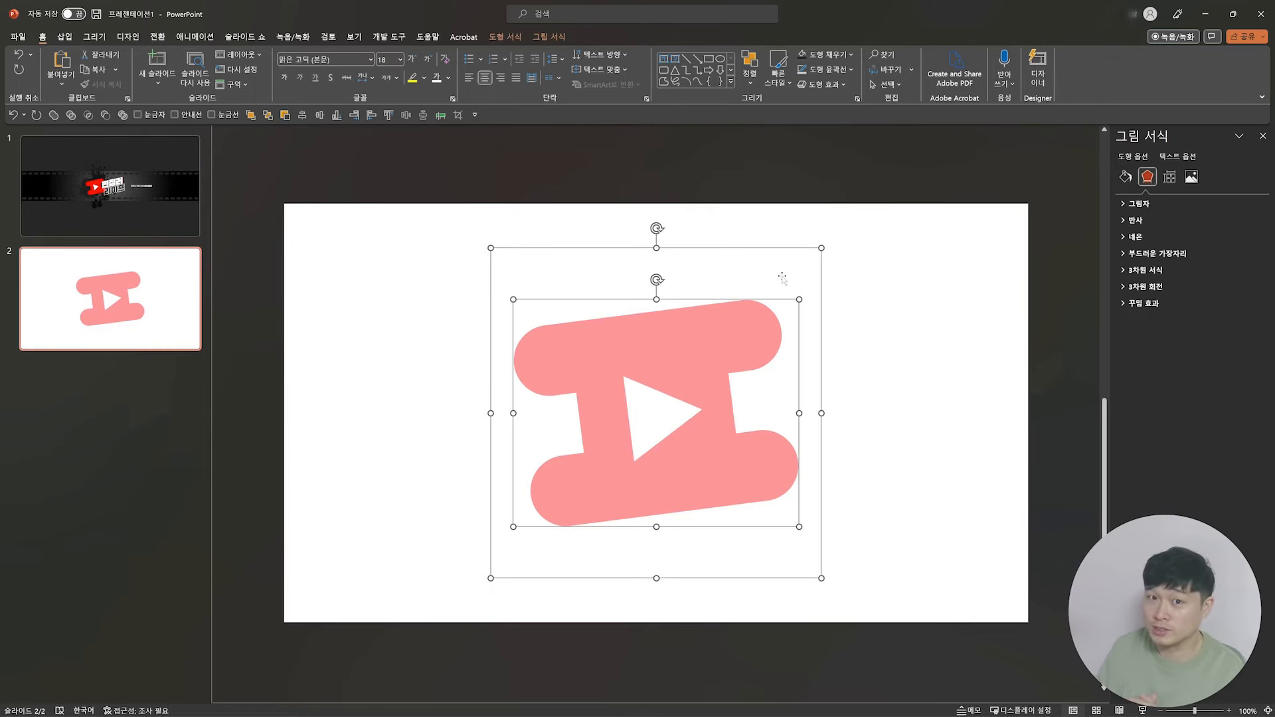
right_click(699, 327)
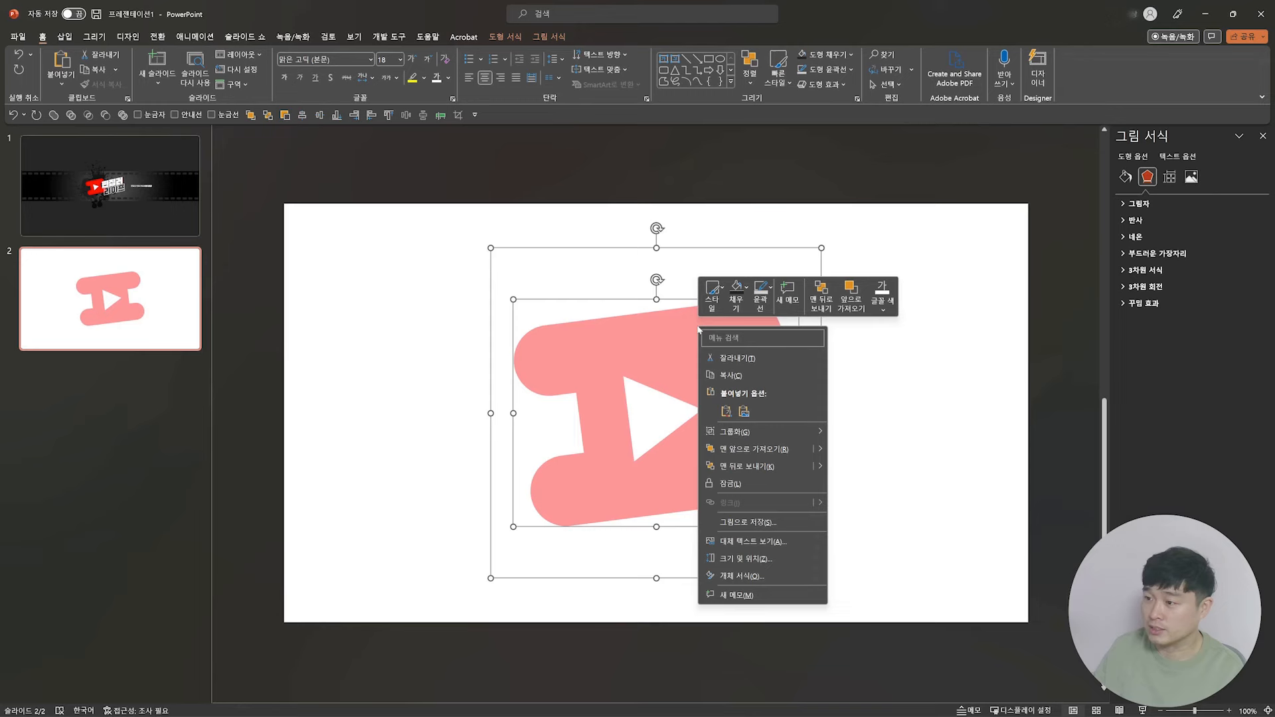
click(764, 523)
click(267, 103)
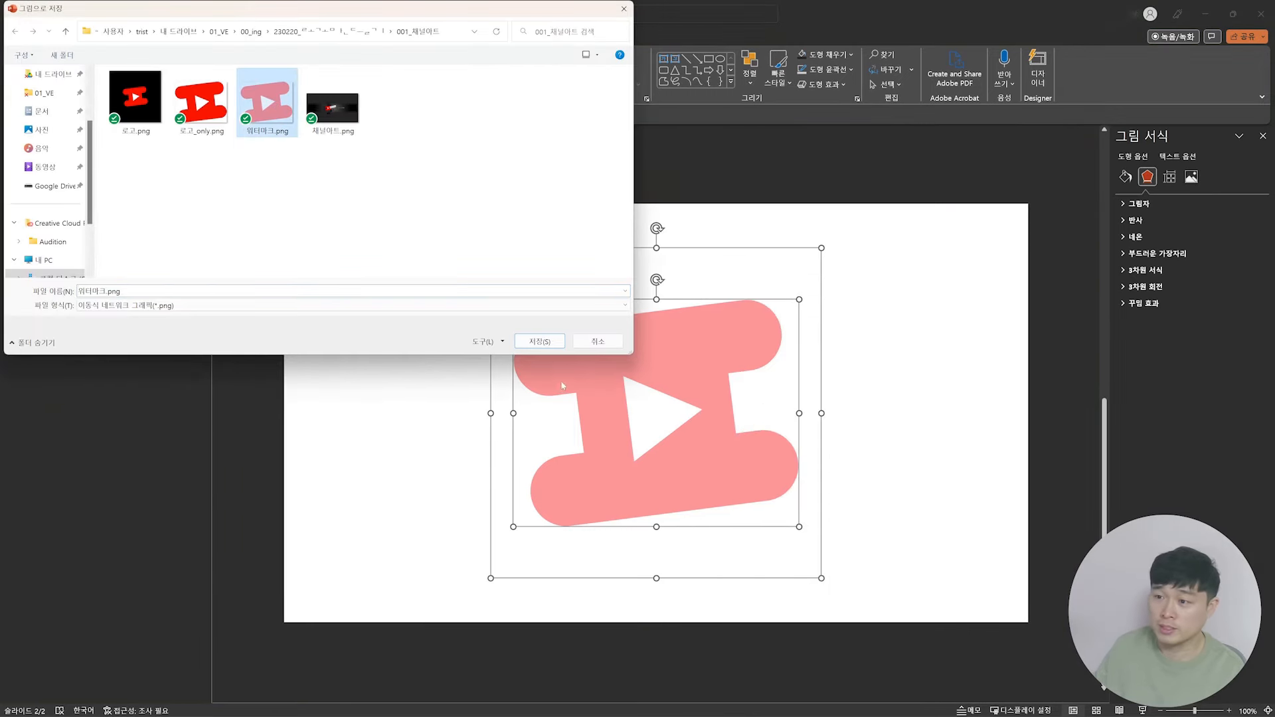
click(540, 342)
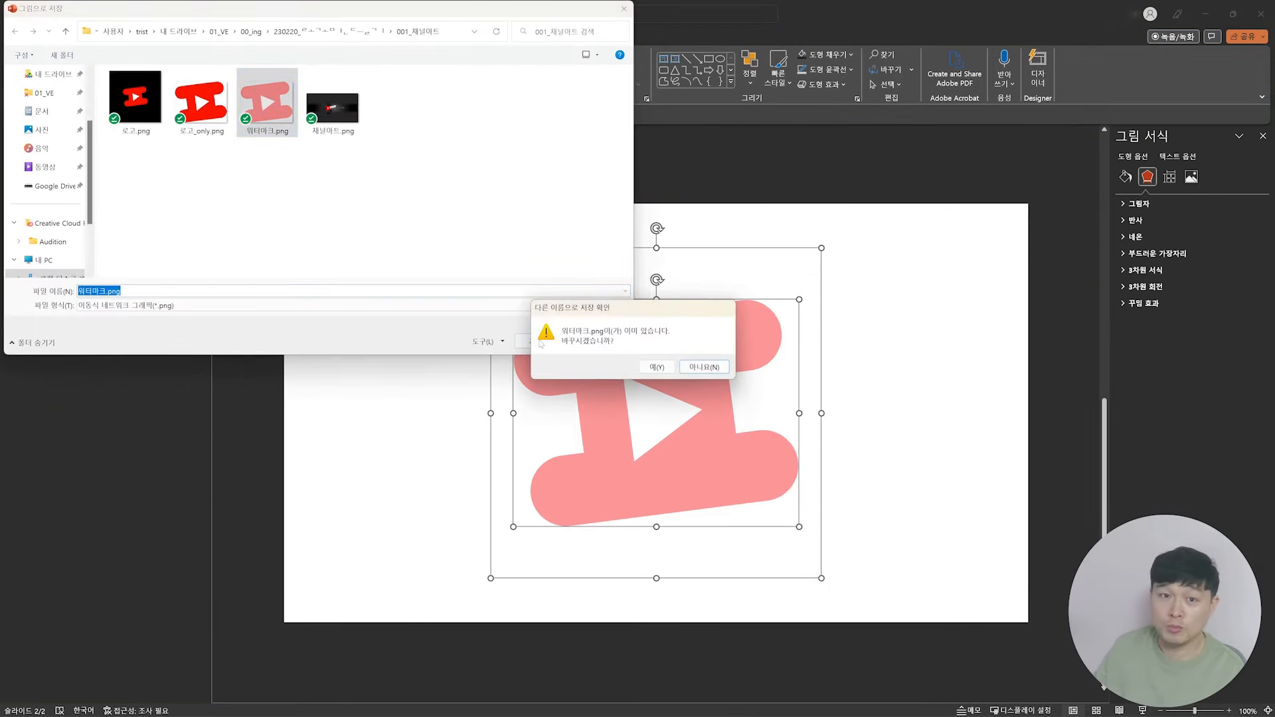
click(656, 366)
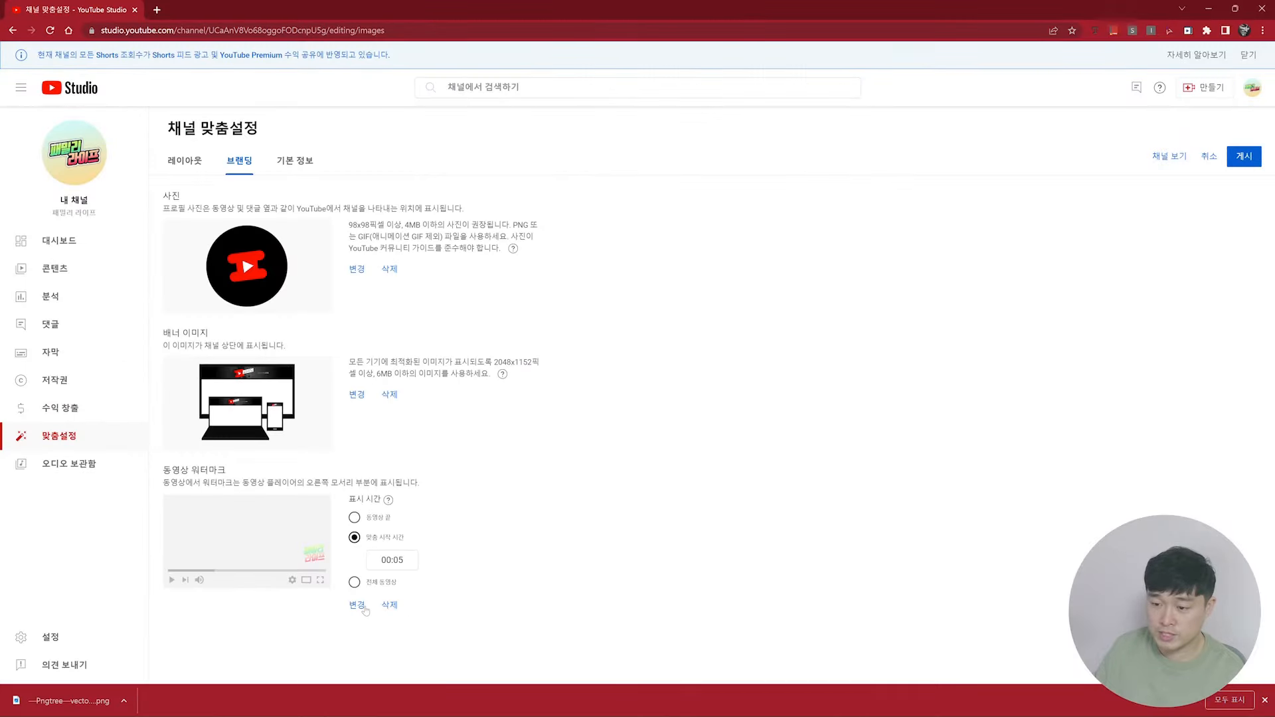
Step: Switch to YouTube Studio and replace the video watermark with the square 워터마크.png, keeping the default crop
click(359, 606)
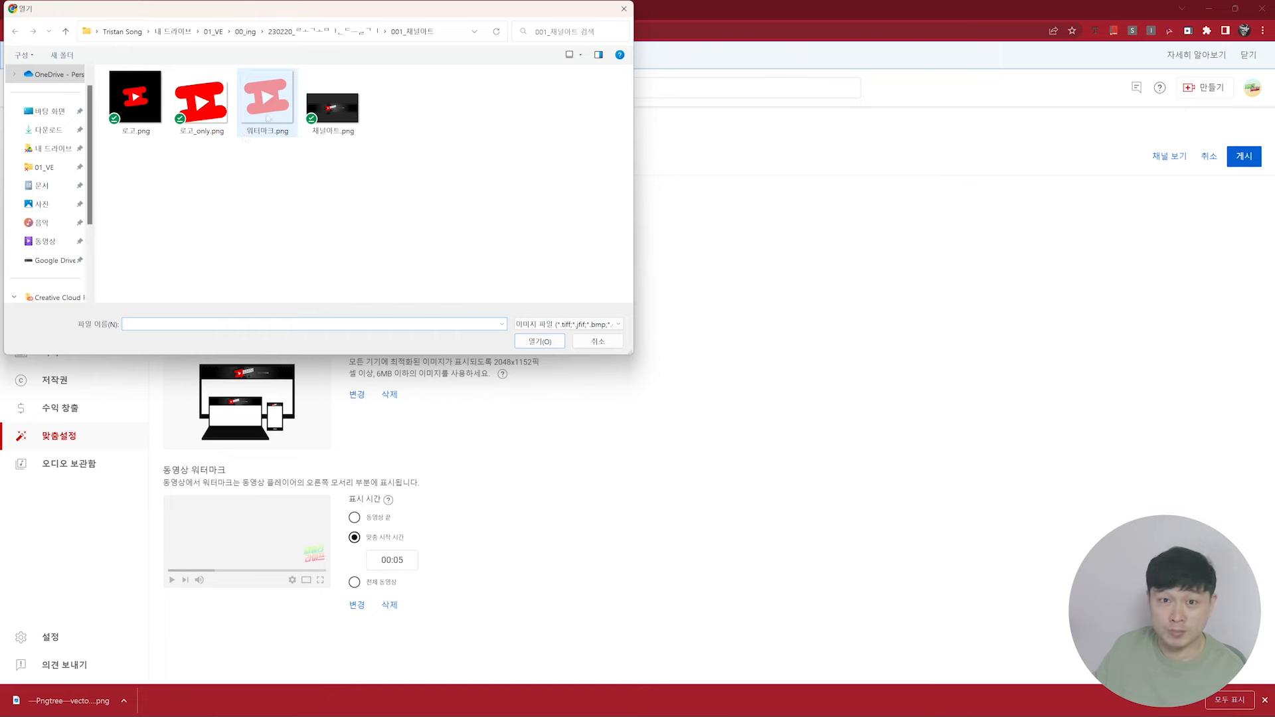
double_click(247, 132)
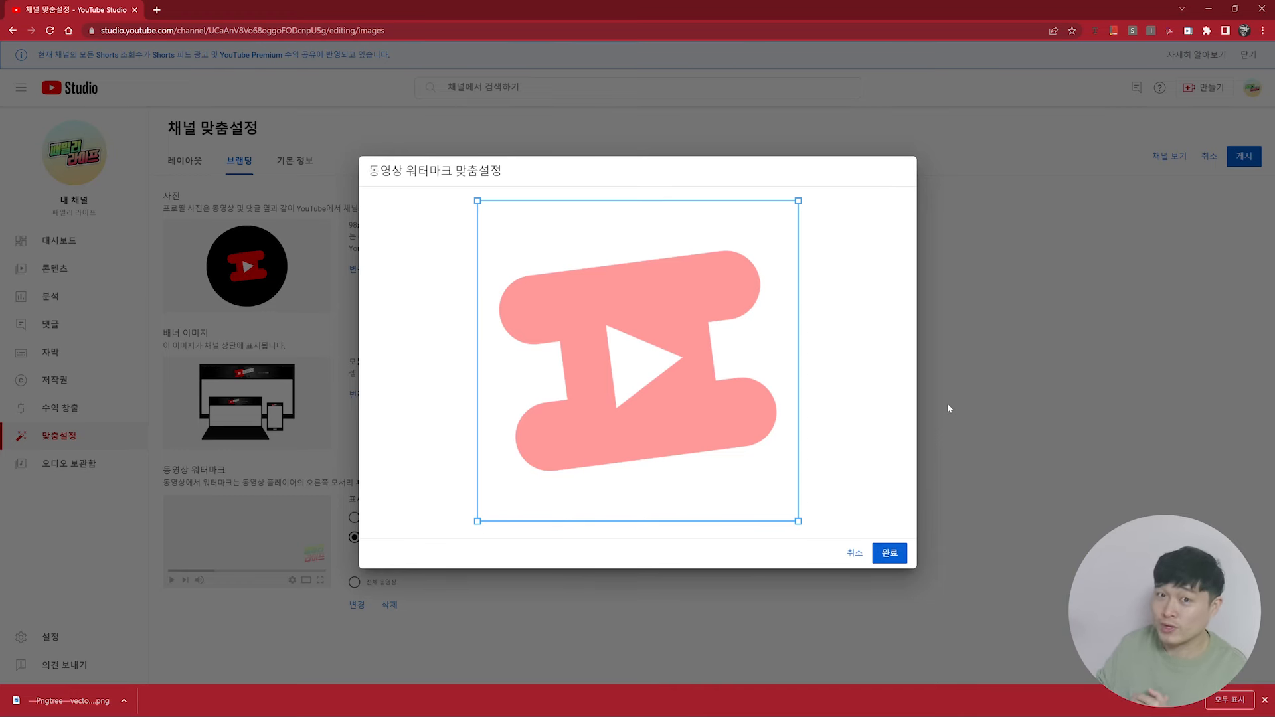
click(890, 553)
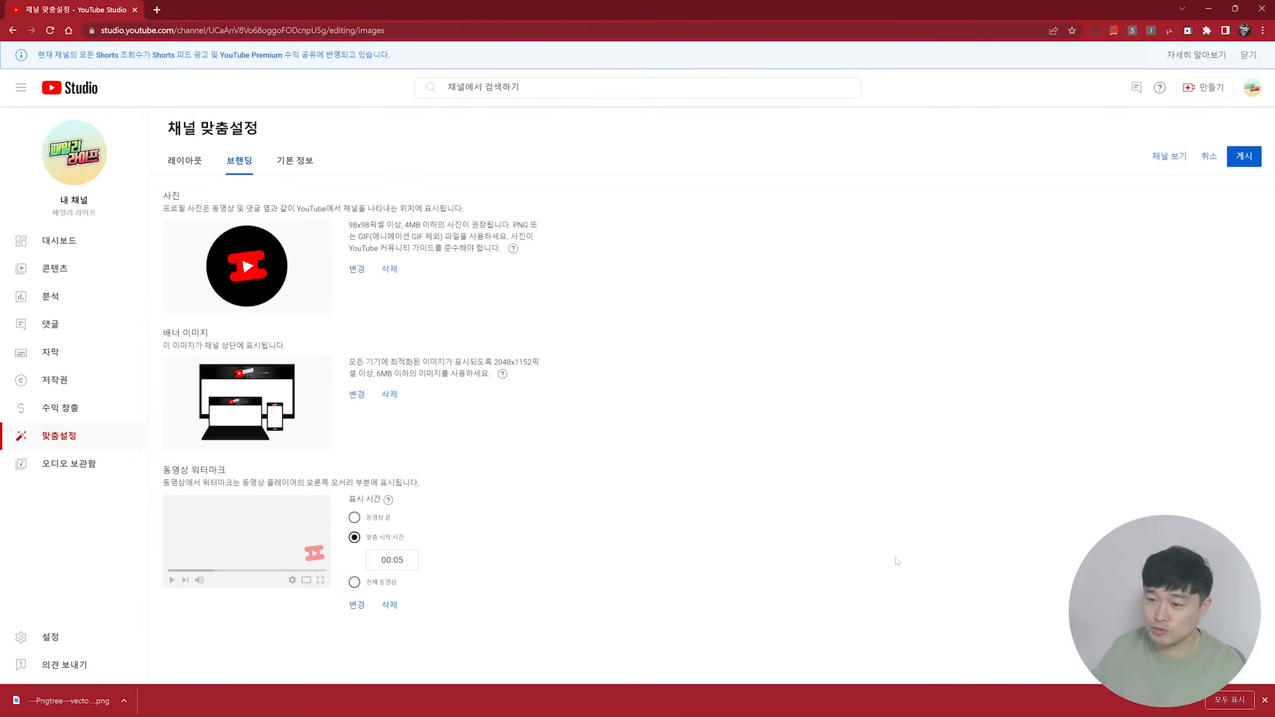
Step: Publish the branding changes and open the channel's public page
click(1244, 164)
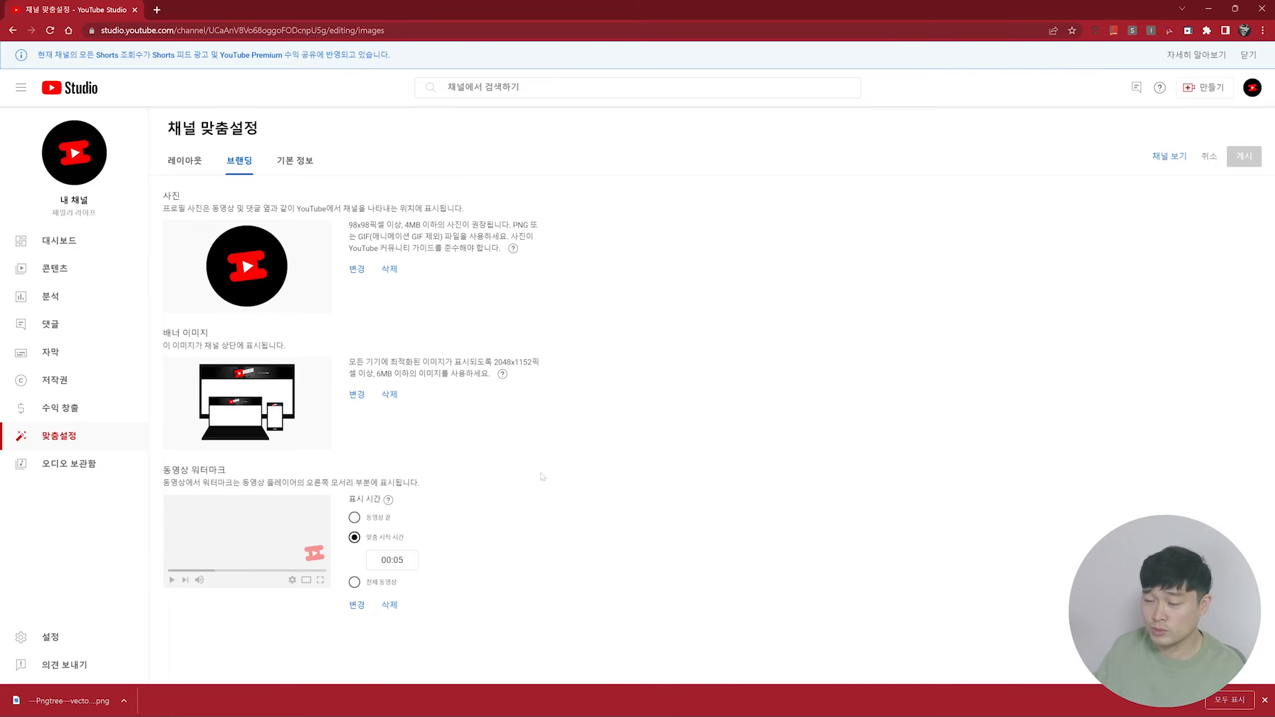
click(1252, 87)
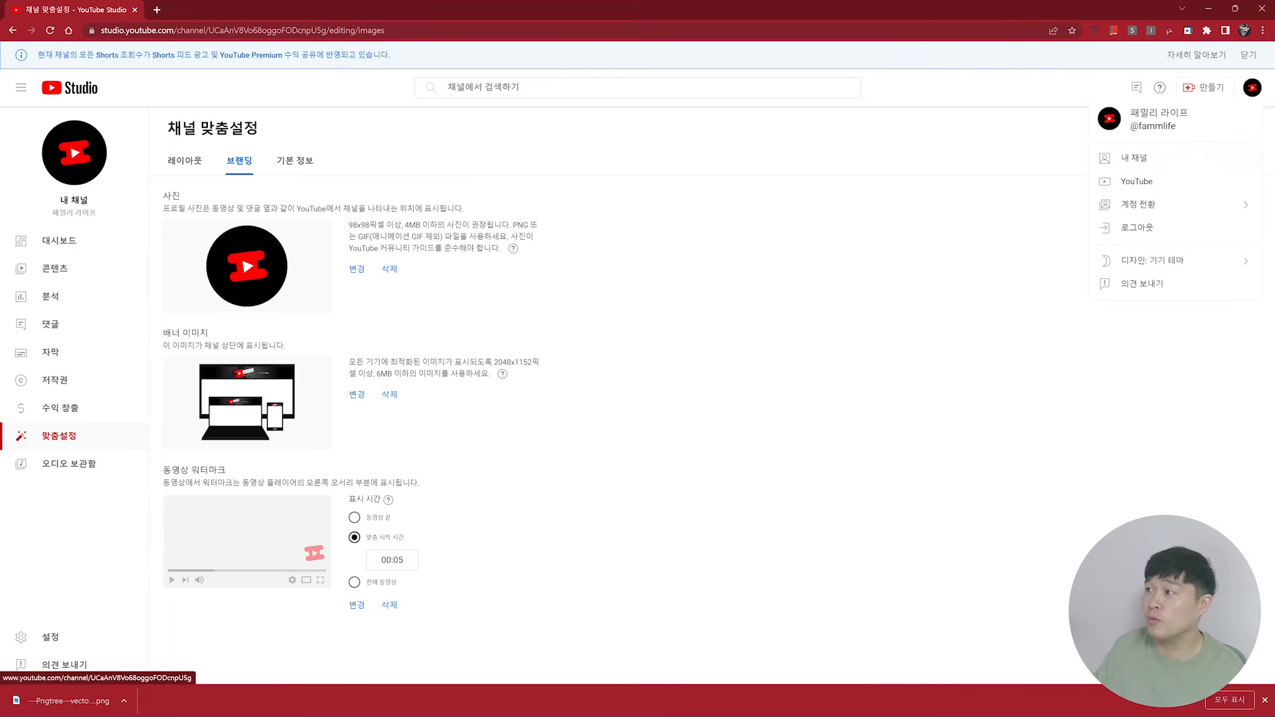
click(1137, 160)
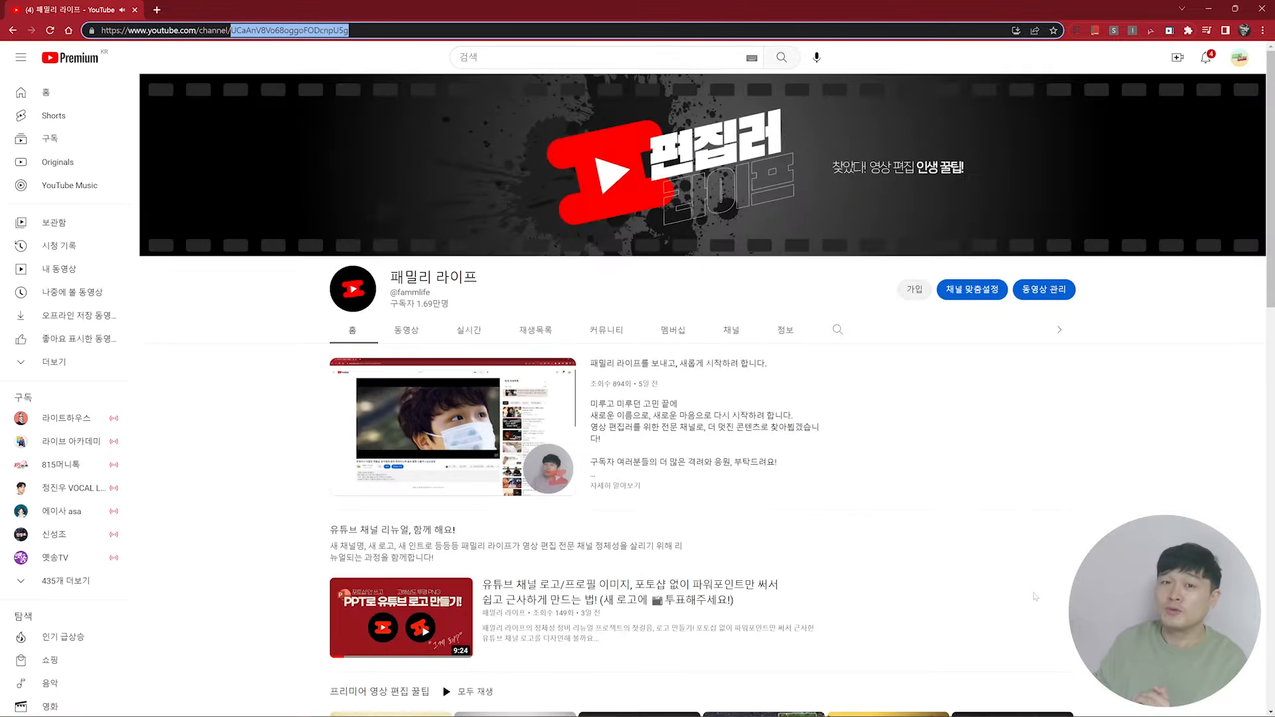